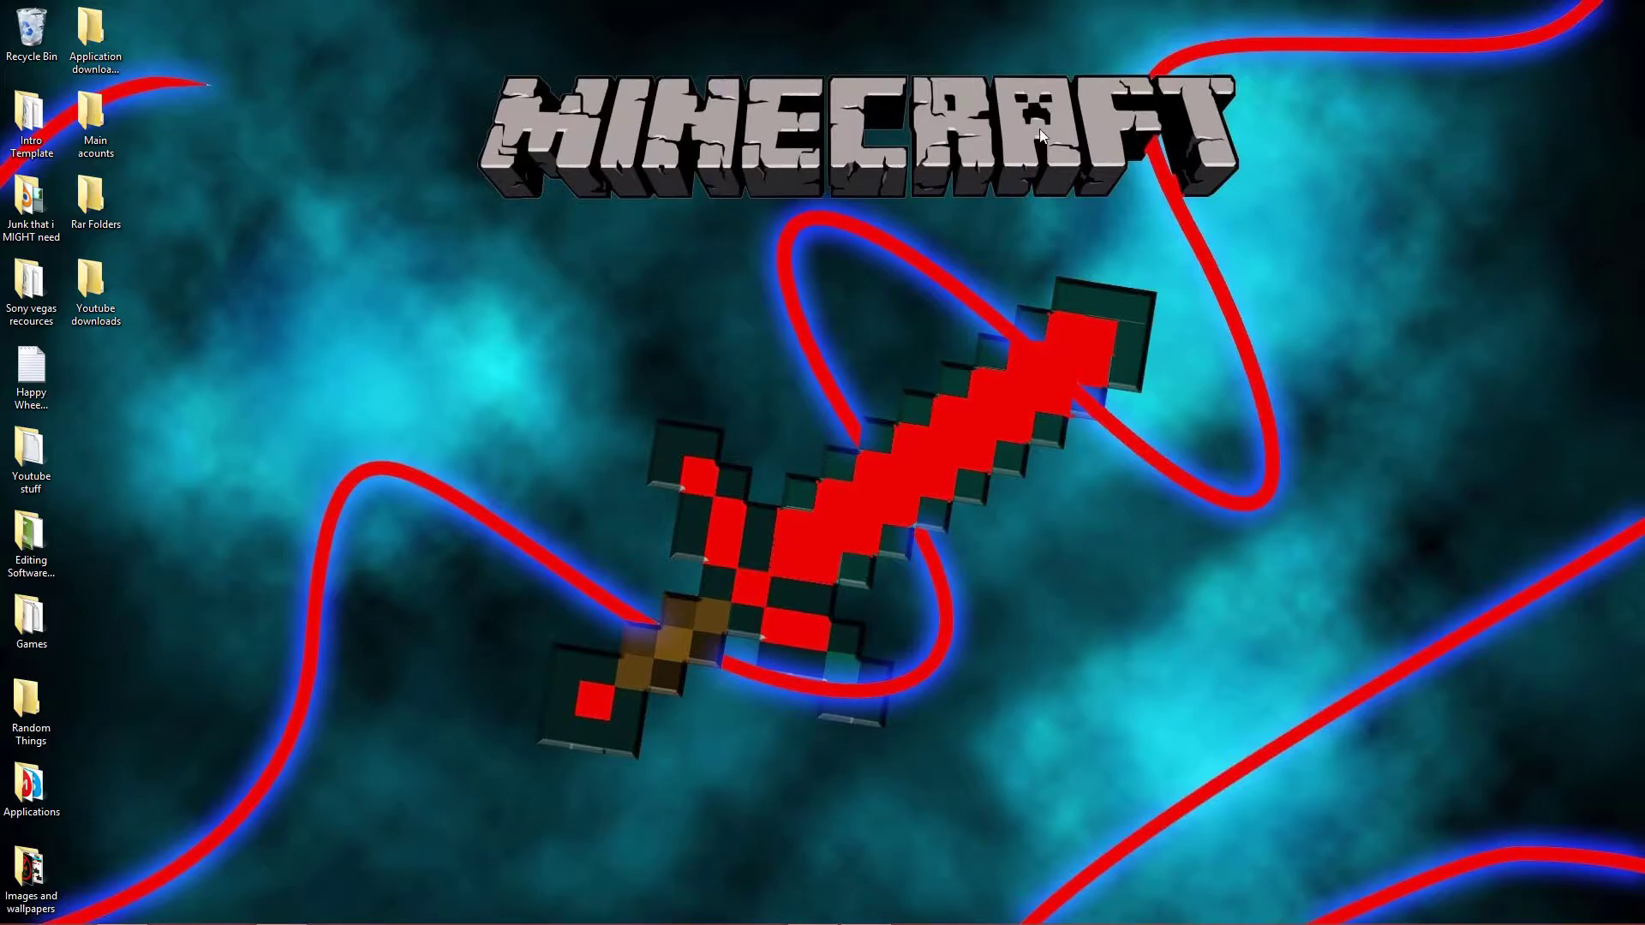
# - Bring the open HitFilm 3 Express window to the front from the taskbar
pyautogui.moveTo(548, 923)
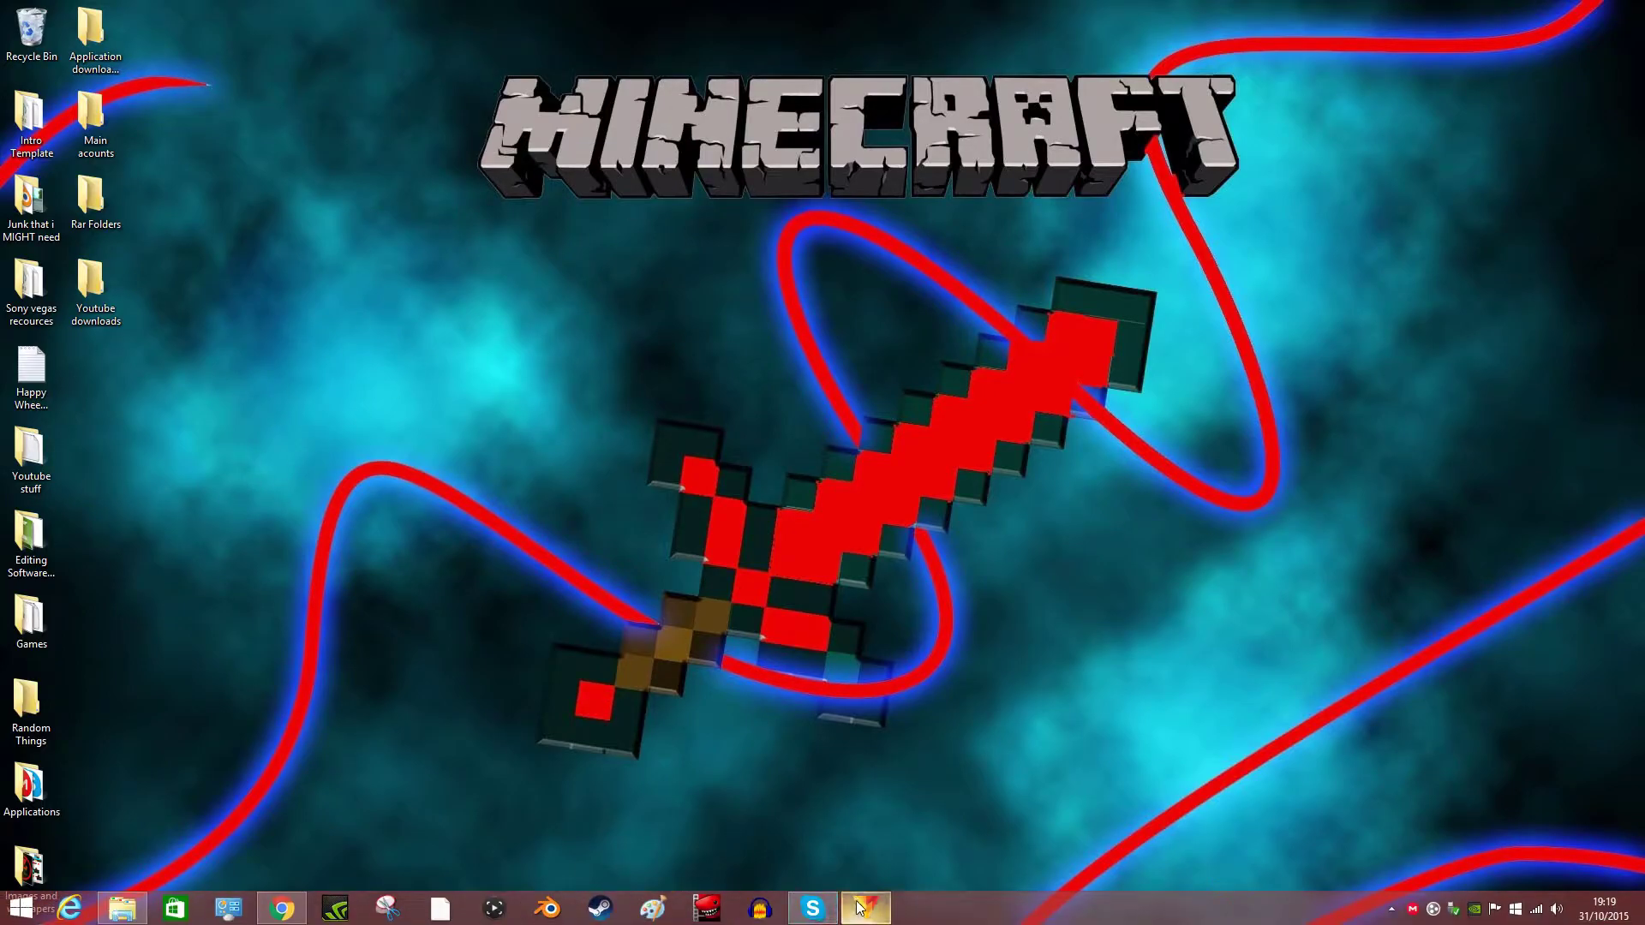
pyautogui.click(864, 907)
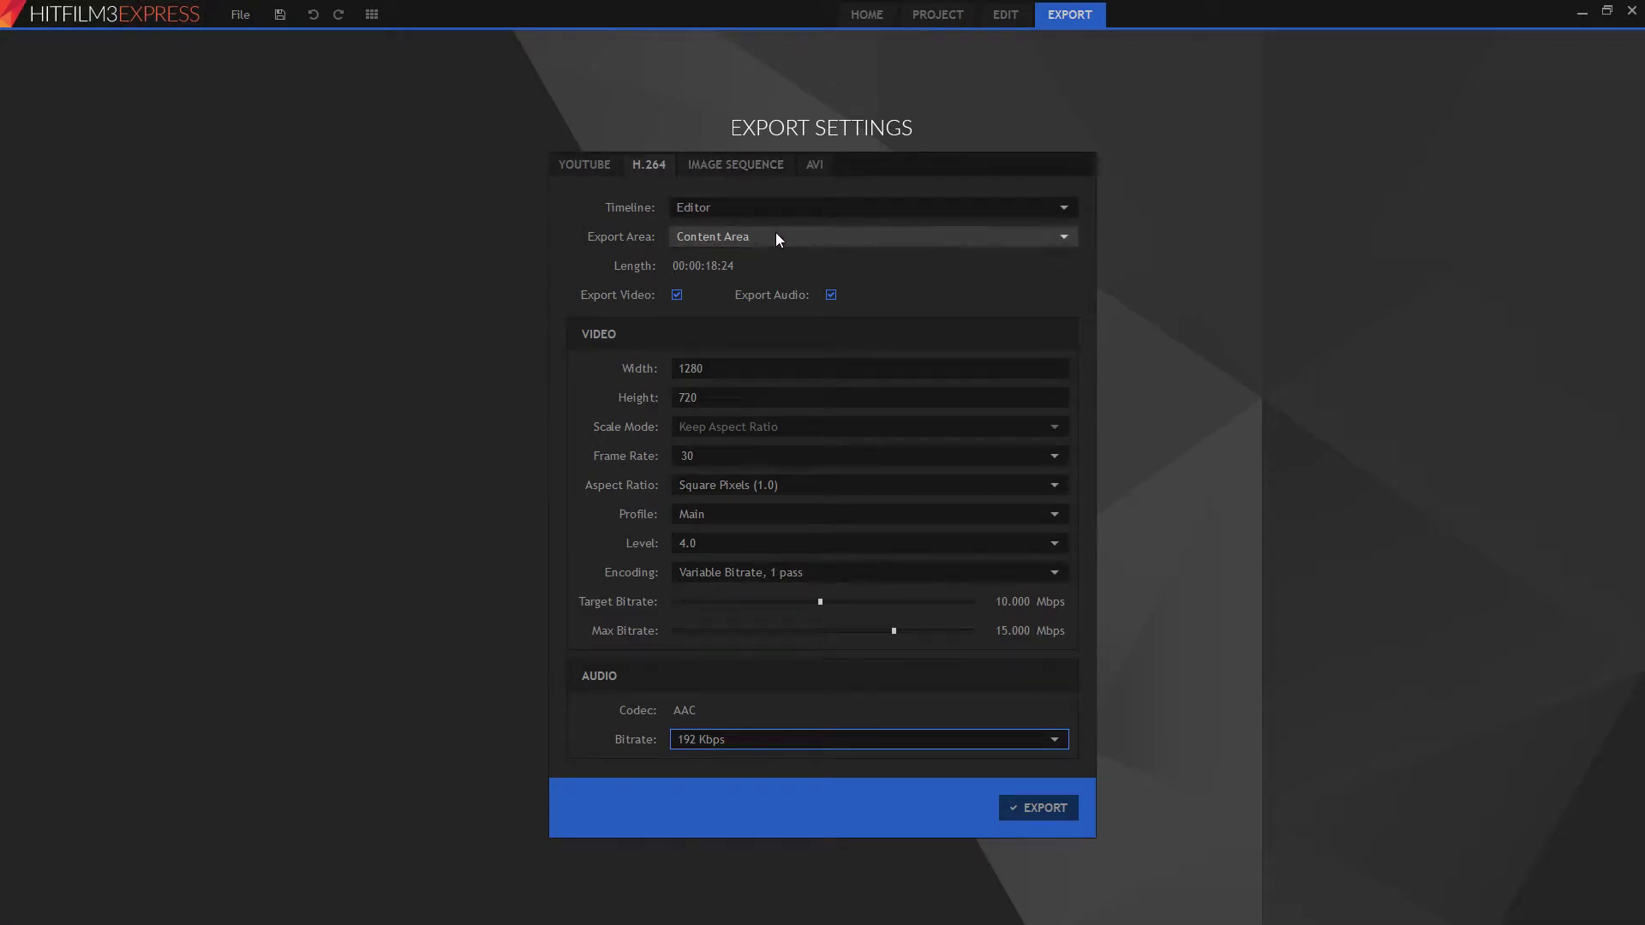
# - Compare the YouTube, H.264, Image Sequence and AVI export presets, then view the 720p HD @ 30 fps project settings
pyautogui.click(590, 171)
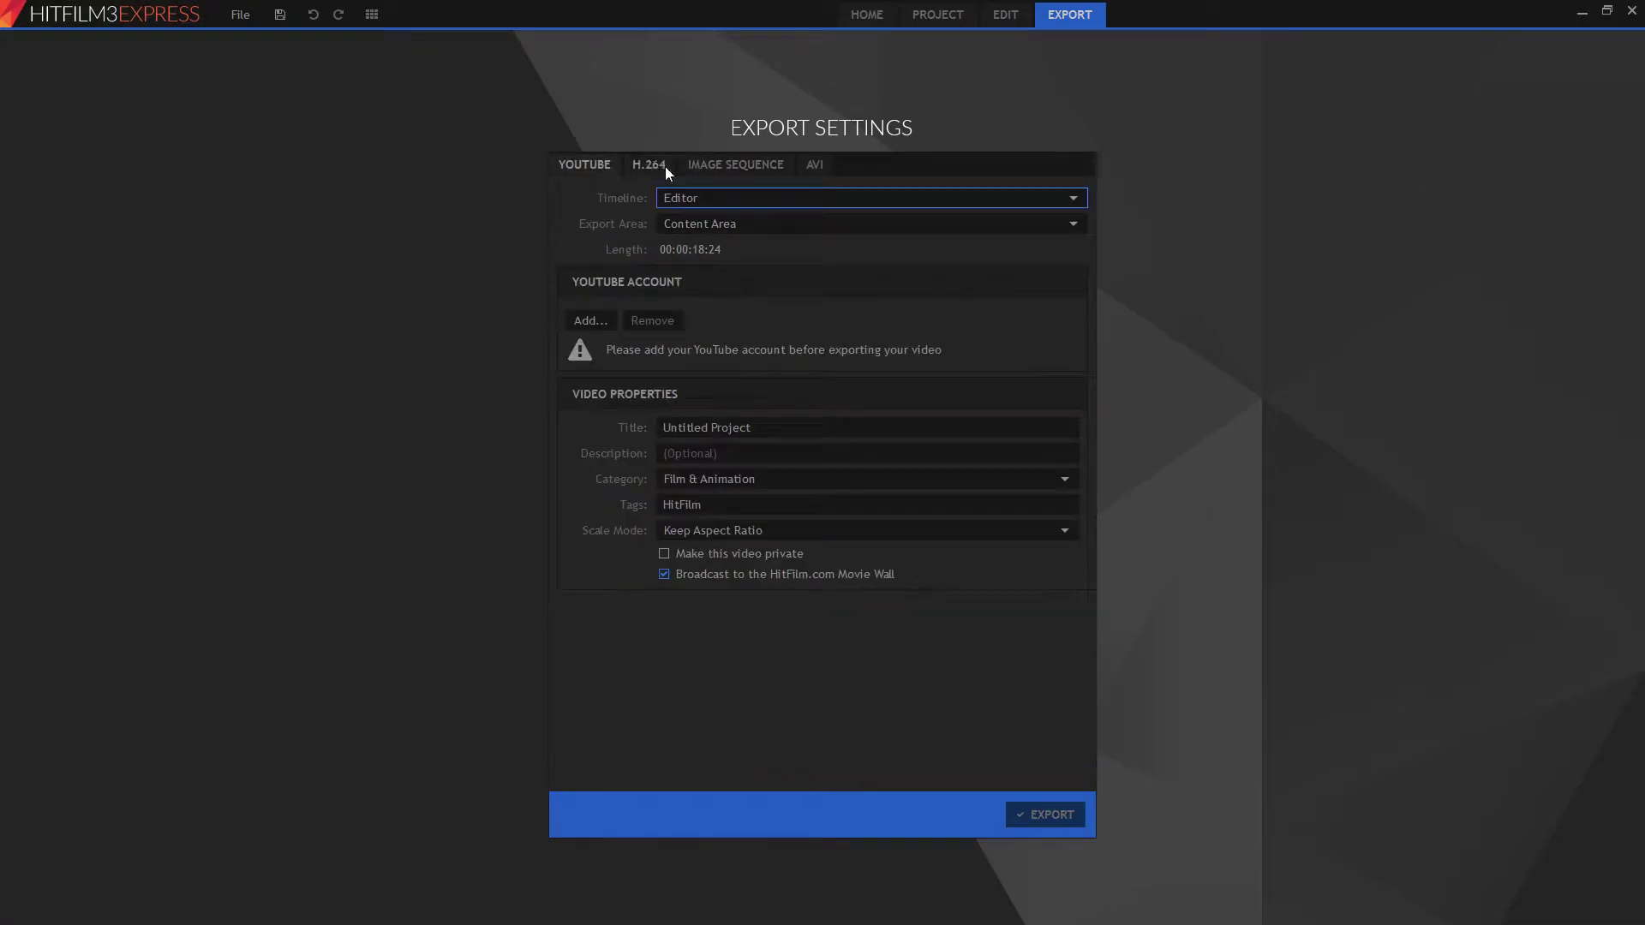
pyautogui.click(663, 168)
pyautogui.click(735, 164)
pyautogui.click(814, 164)
pyautogui.click(638, 171)
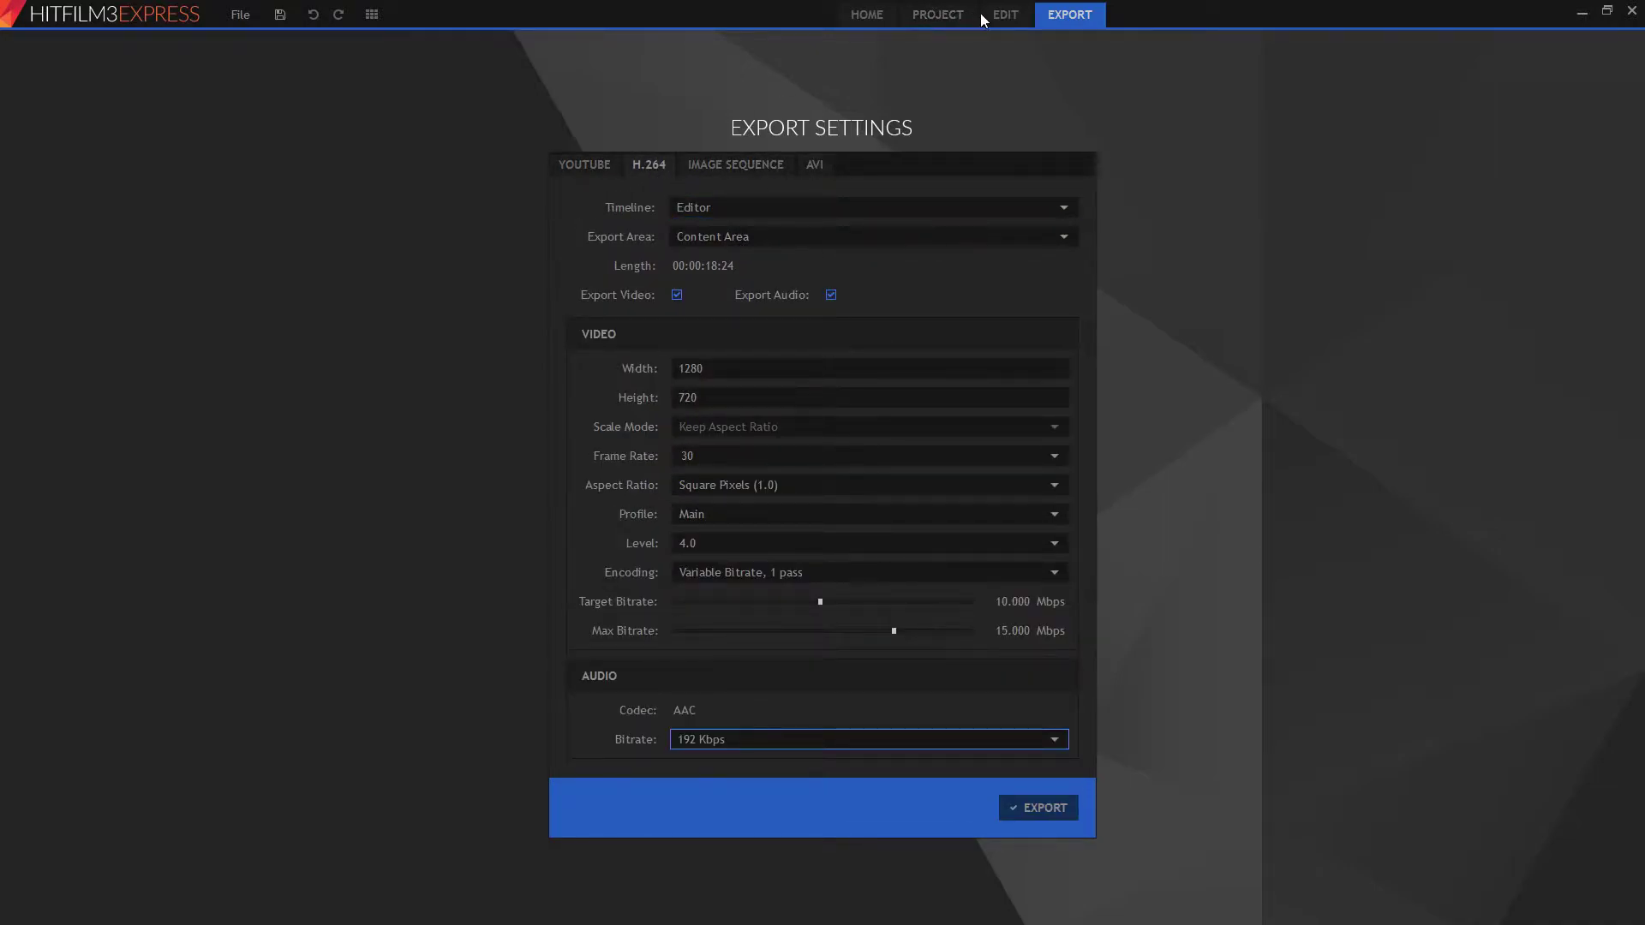
pyautogui.click(946, 19)
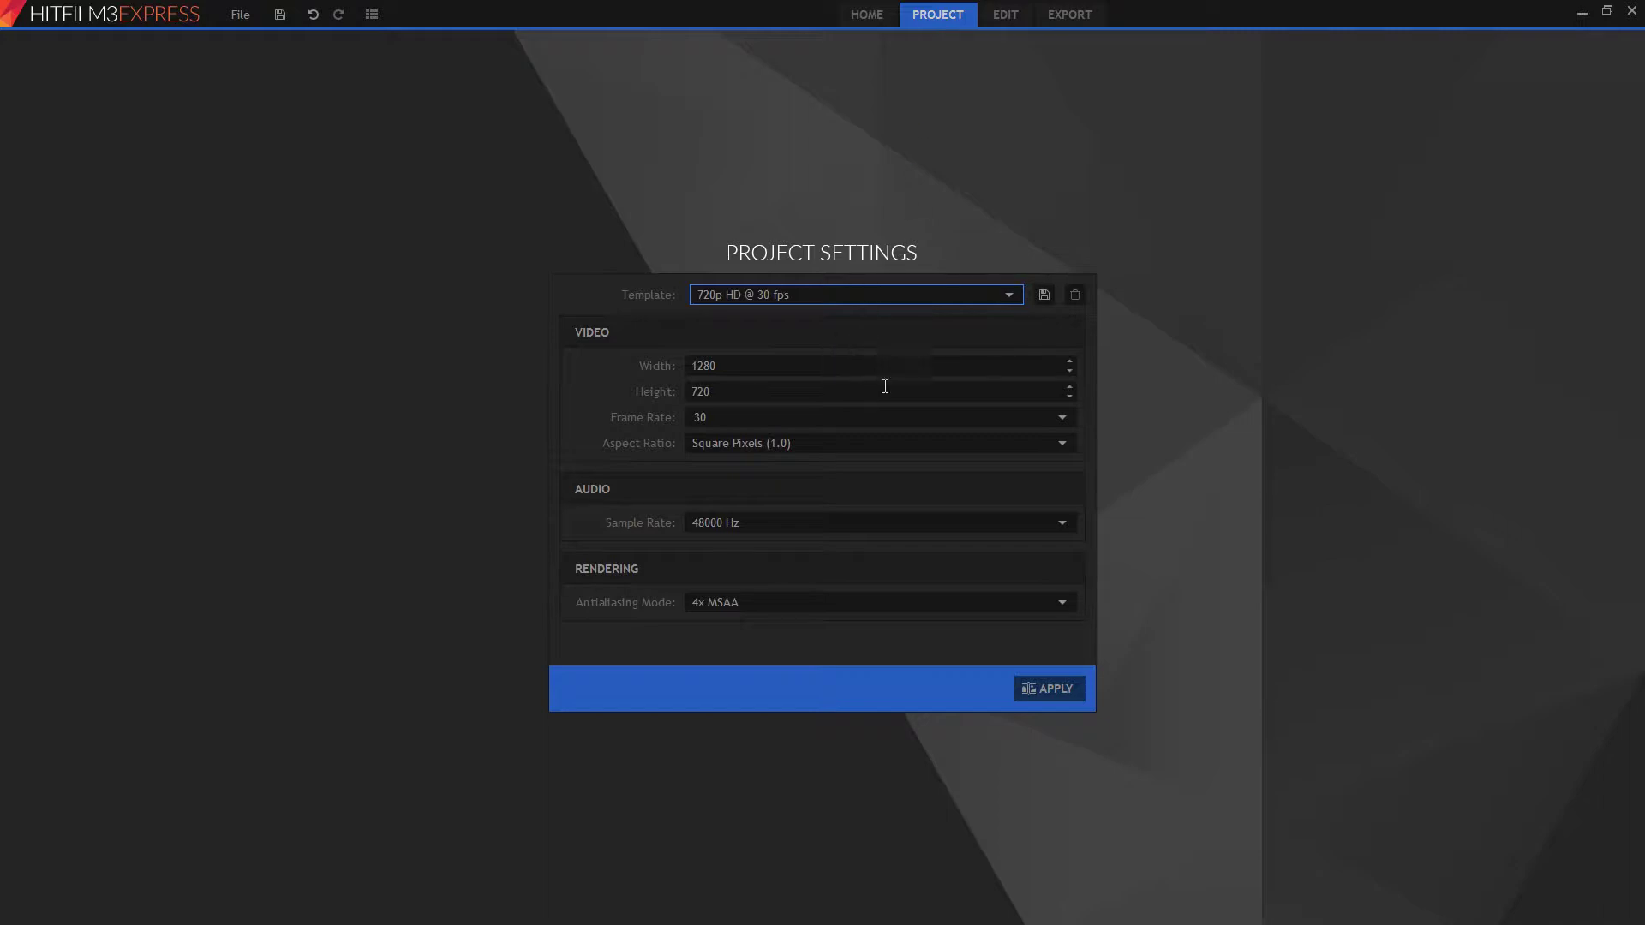
# - Apply the 720p 30 fps settings and cut MAH00131.MP4 from the timeline and media bin
pyautogui.click(1046, 690)
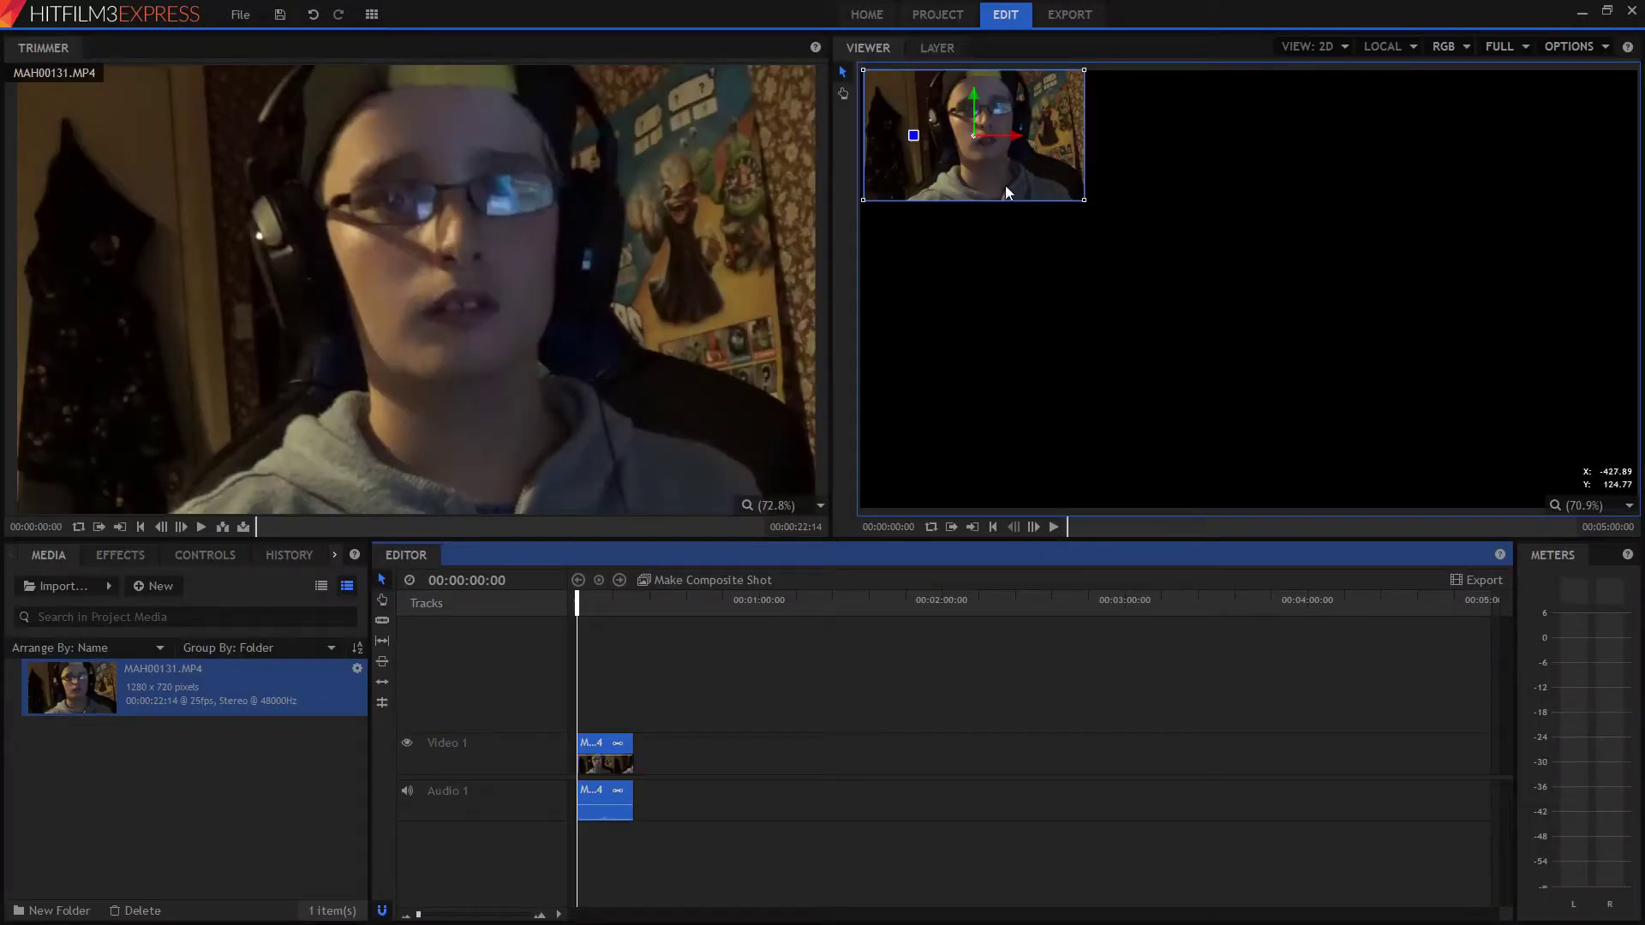
pyautogui.moveTo(1086, 205)
pyautogui.mouseDown()
pyautogui.moveTo(1054, 203)
pyautogui.moveTo(1065, 191)
pyautogui.moveTo(1092, 212)
pyautogui.moveTo(1078, 205)
pyautogui.mouseUp()
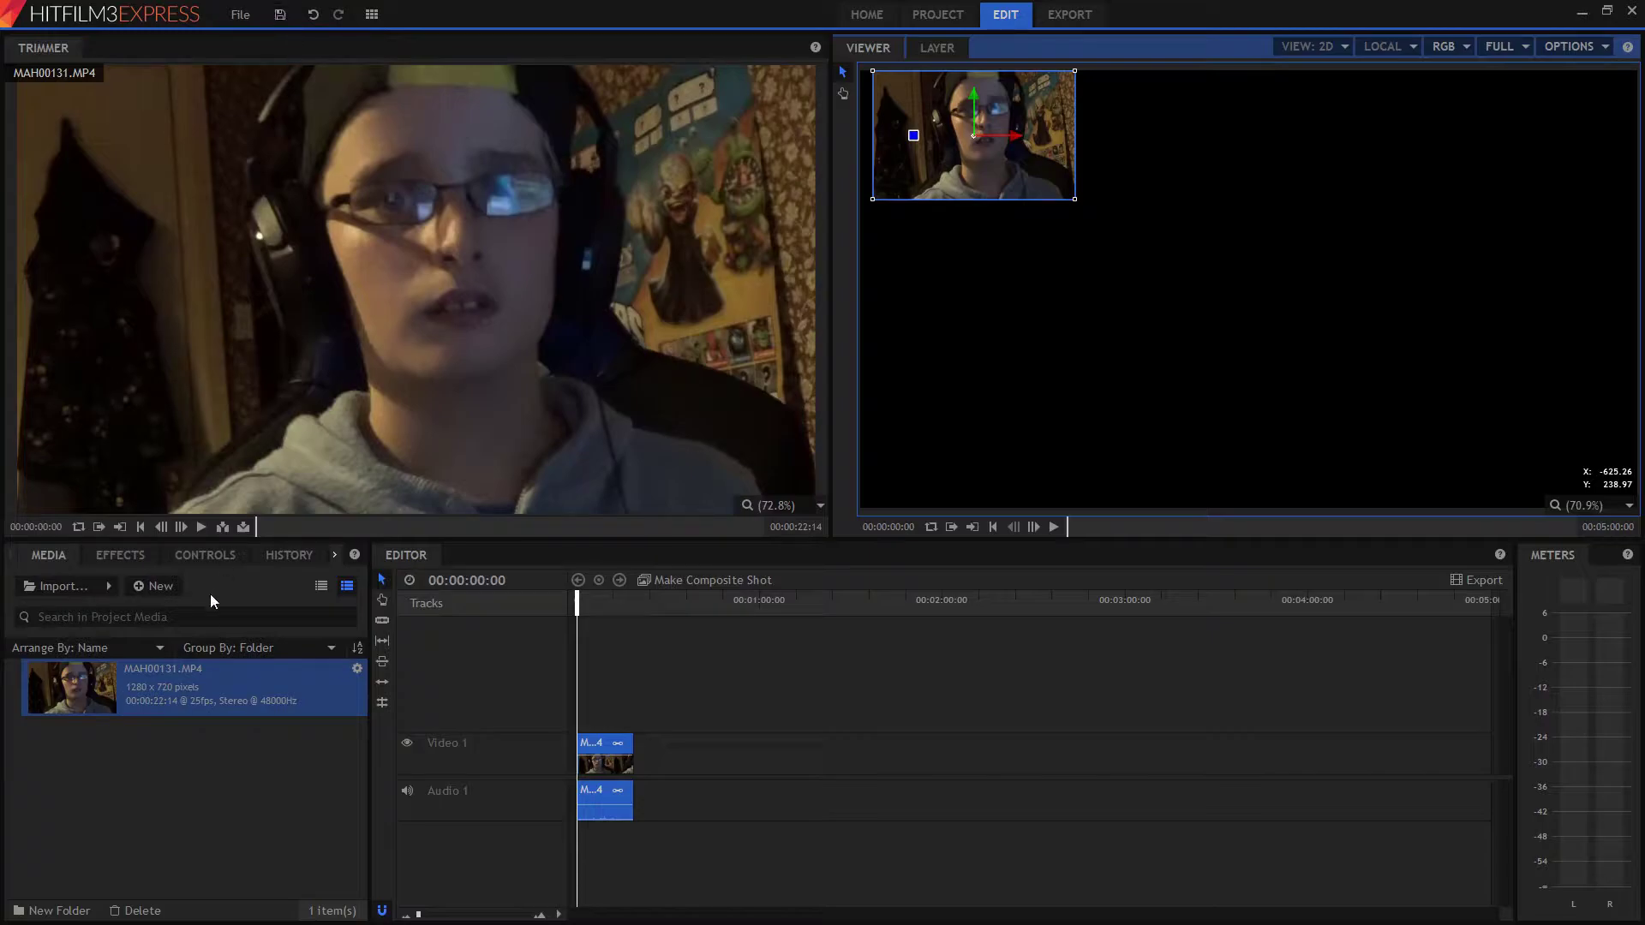
pyautogui.rightClick(606, 755)
pyautogui.click(645, 537)
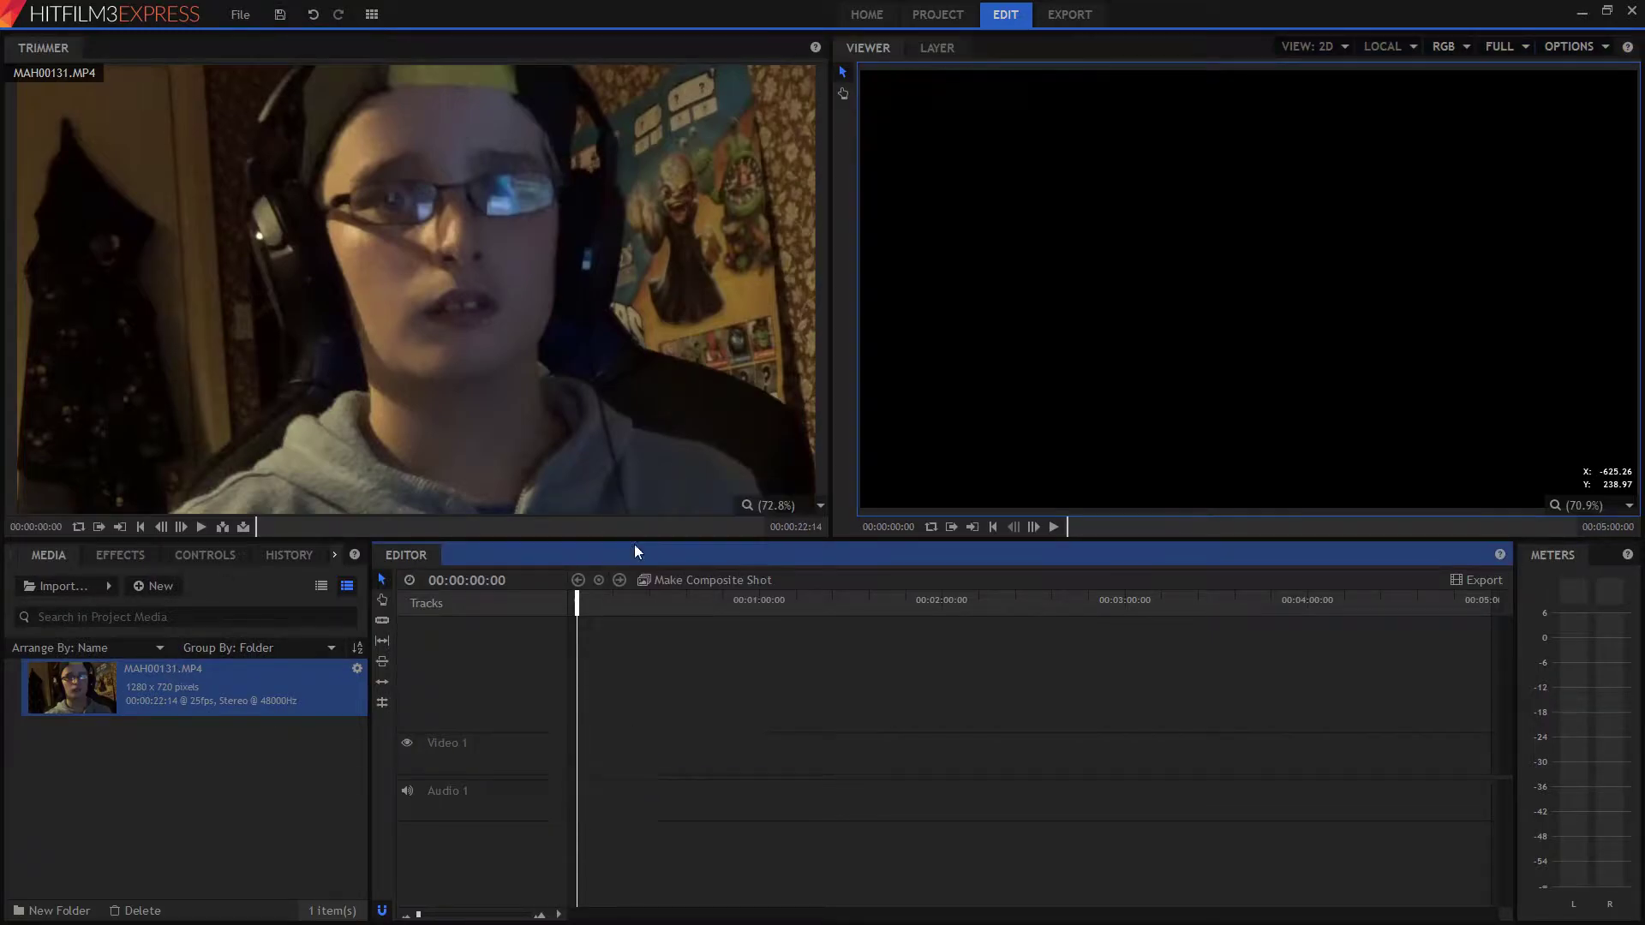
pyautogui.rightClick(153, 707)
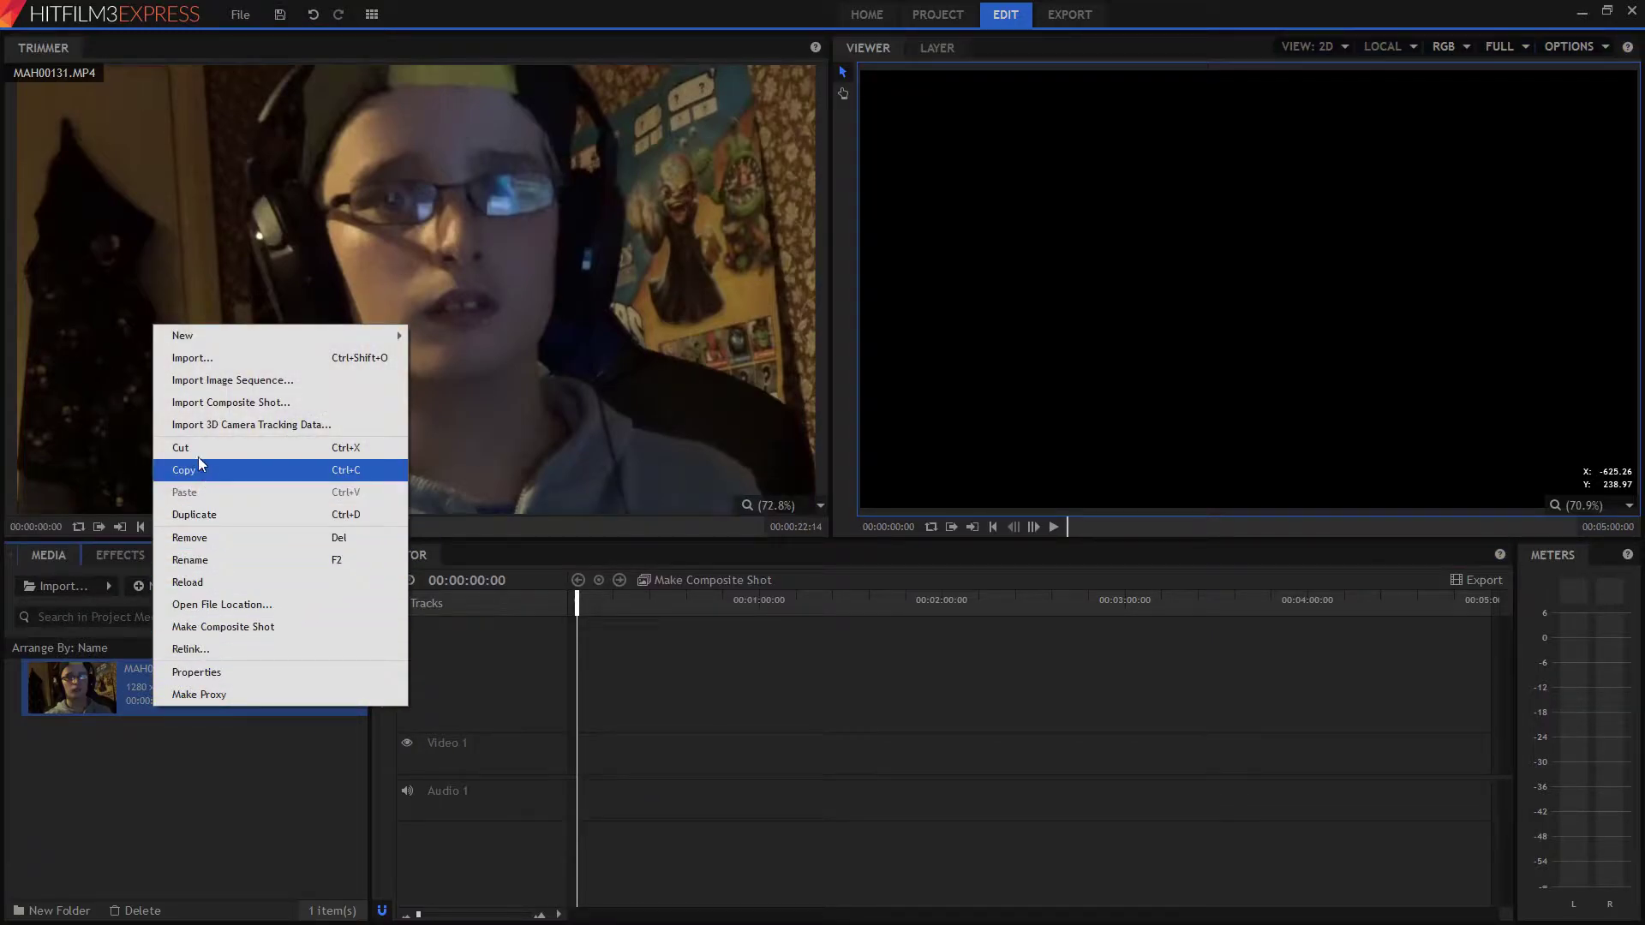
pyautogui.click(197, 446)
# - Import H1Z1 [1] from the Rendered folder, then cut it back out of the media bin
pyautogui.click(89, 577)
pyautogui.scroll(3, 79, 154)
pyautogui.scroll(2, 85, 137)
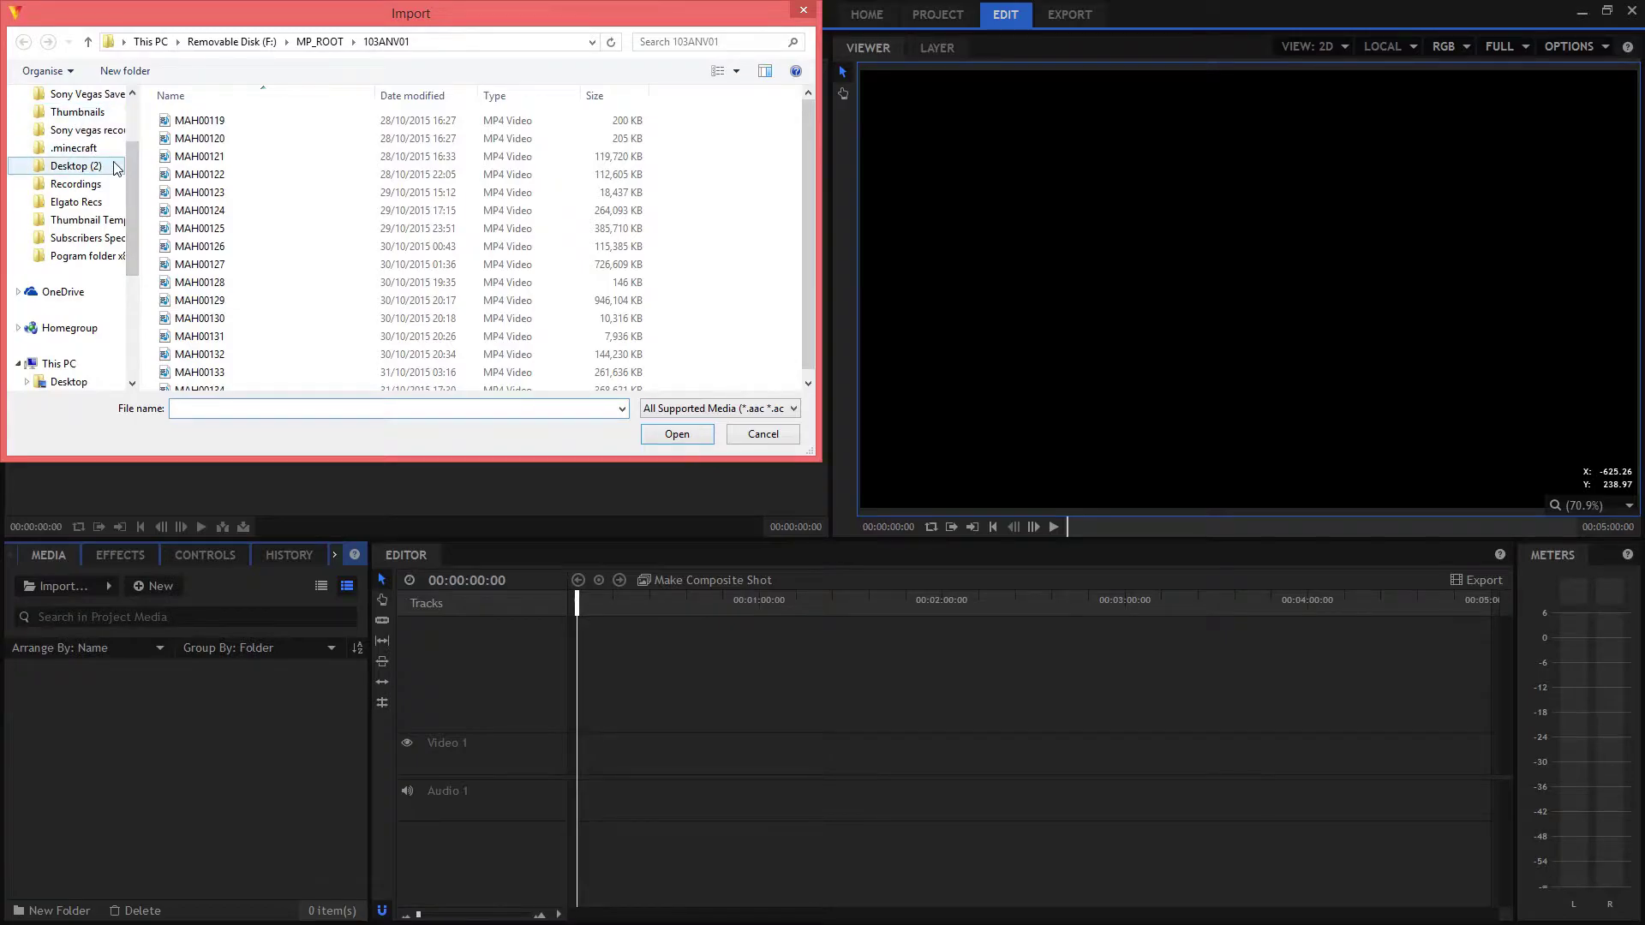
pyautogui.click(96, 148)
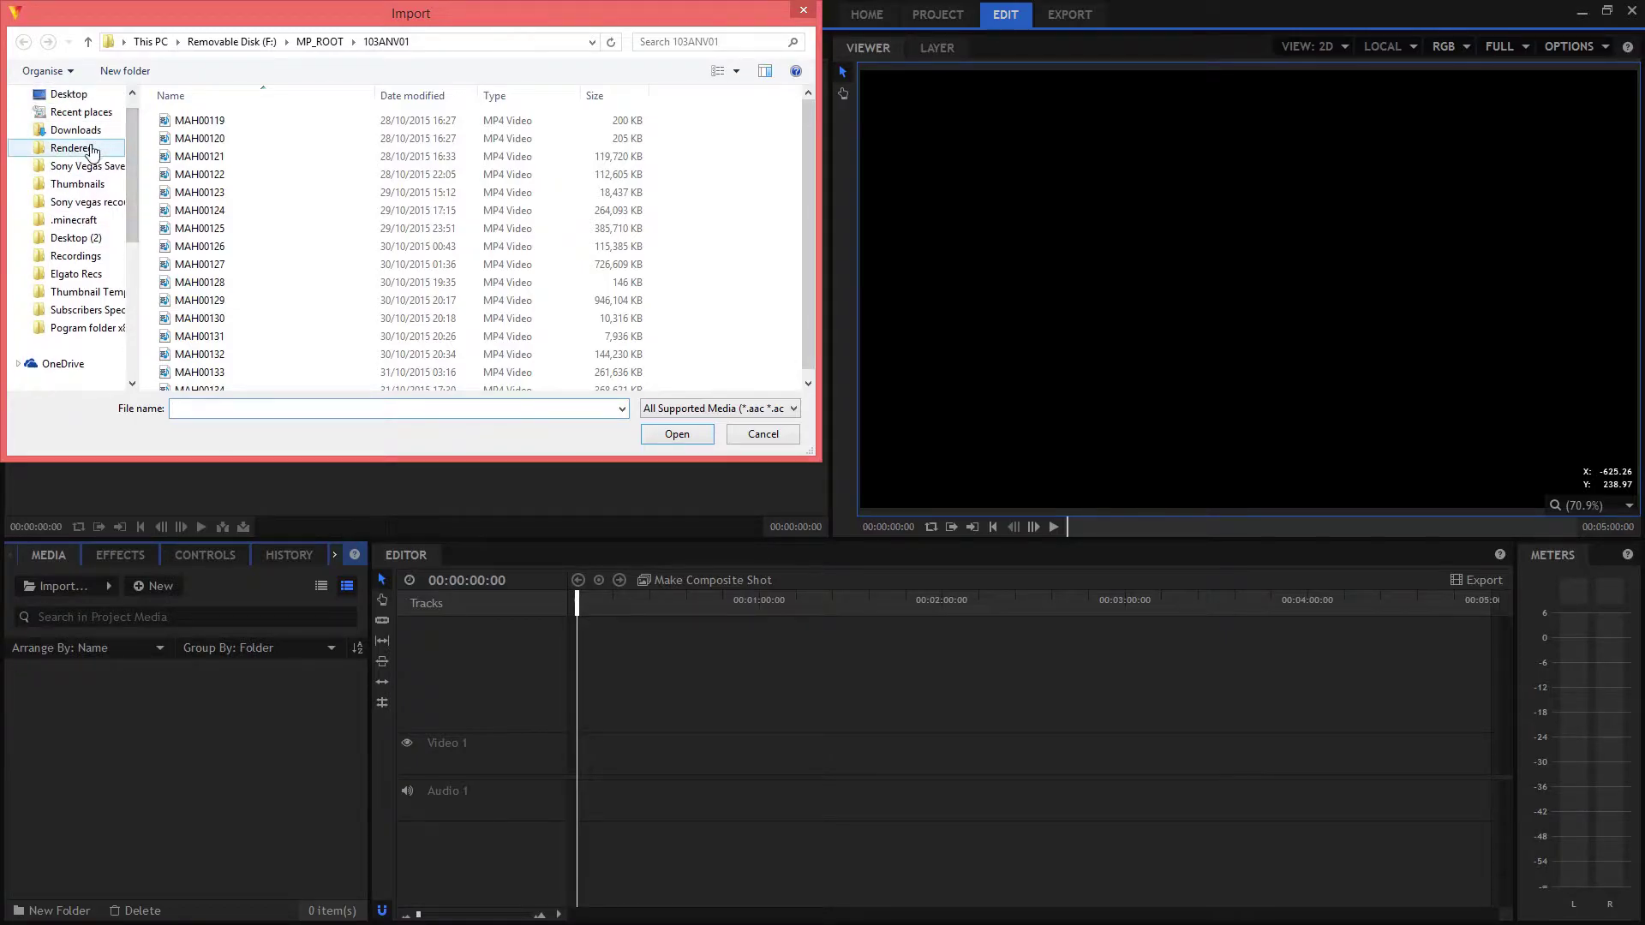
pyautogui.doubleClick(399, 168)
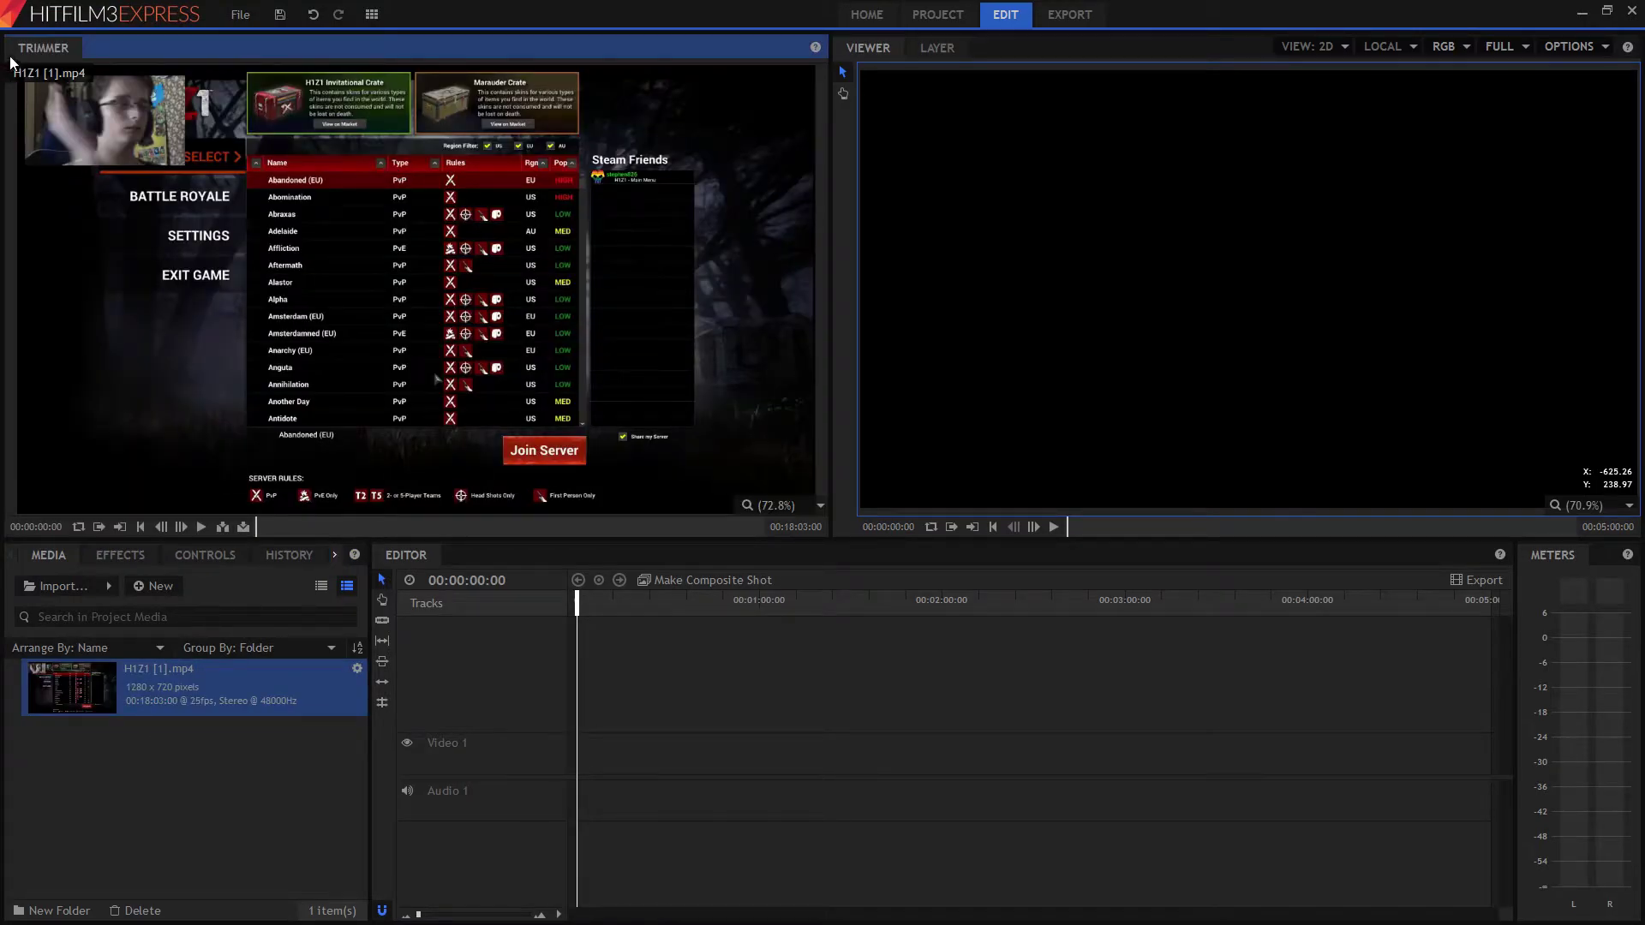
pyautogui.rightClick(135, 671)
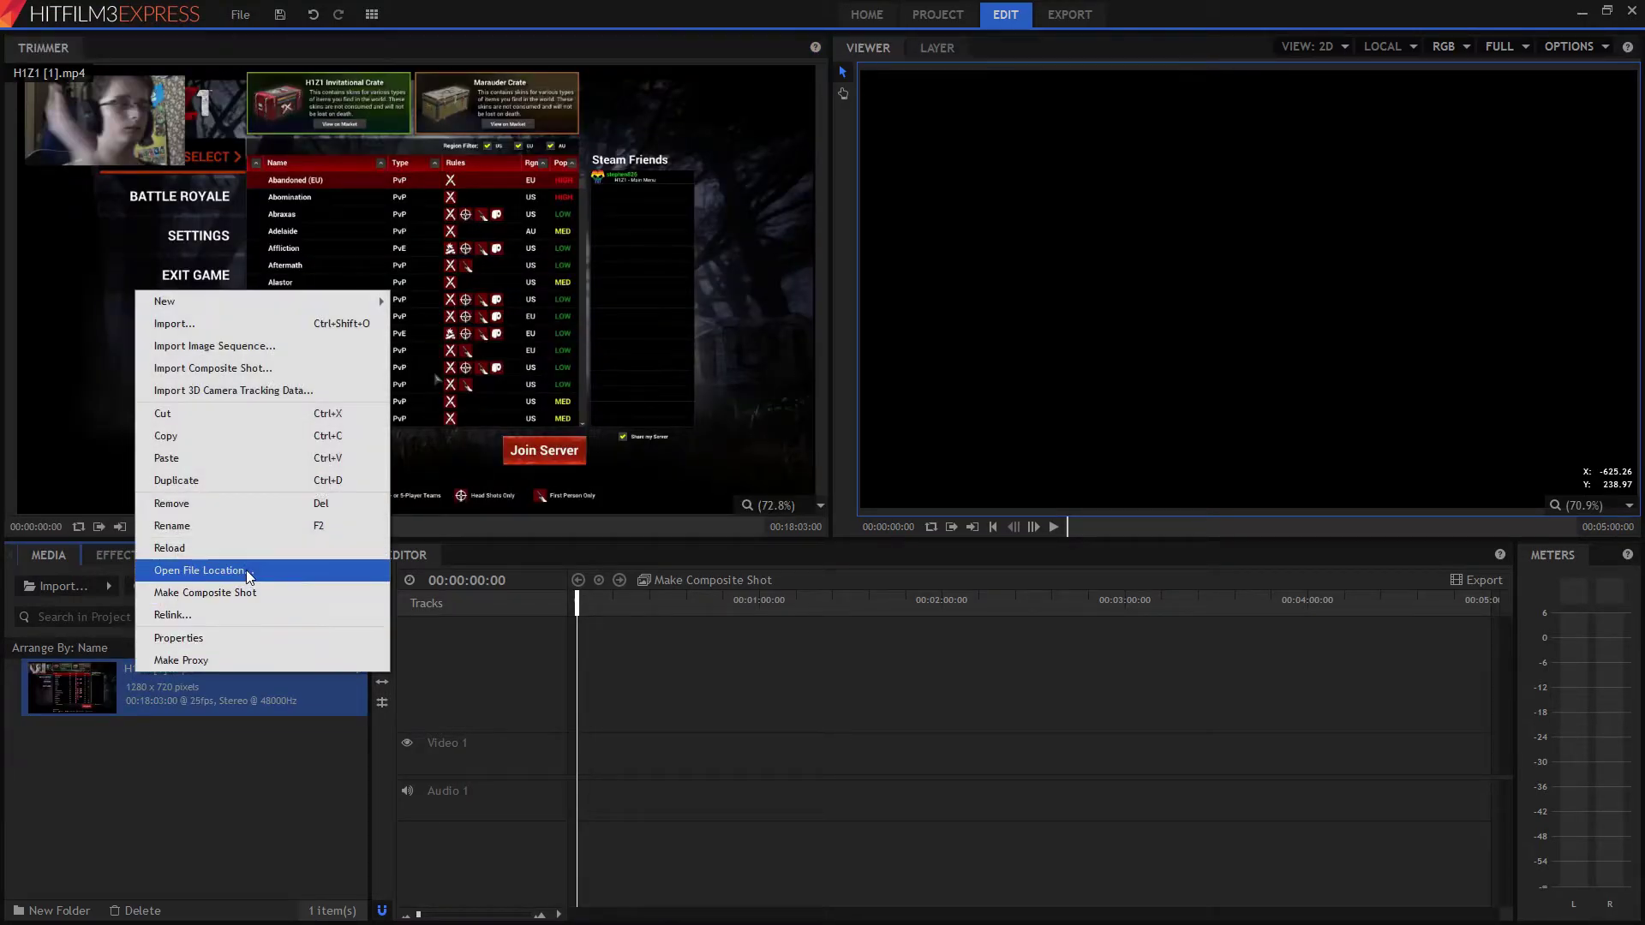
pyautogui.click(203, 422)
# - Import Jacks h1z1 [1].mp4 and drag it onto the timeline
pyautogui.click(94, 585)
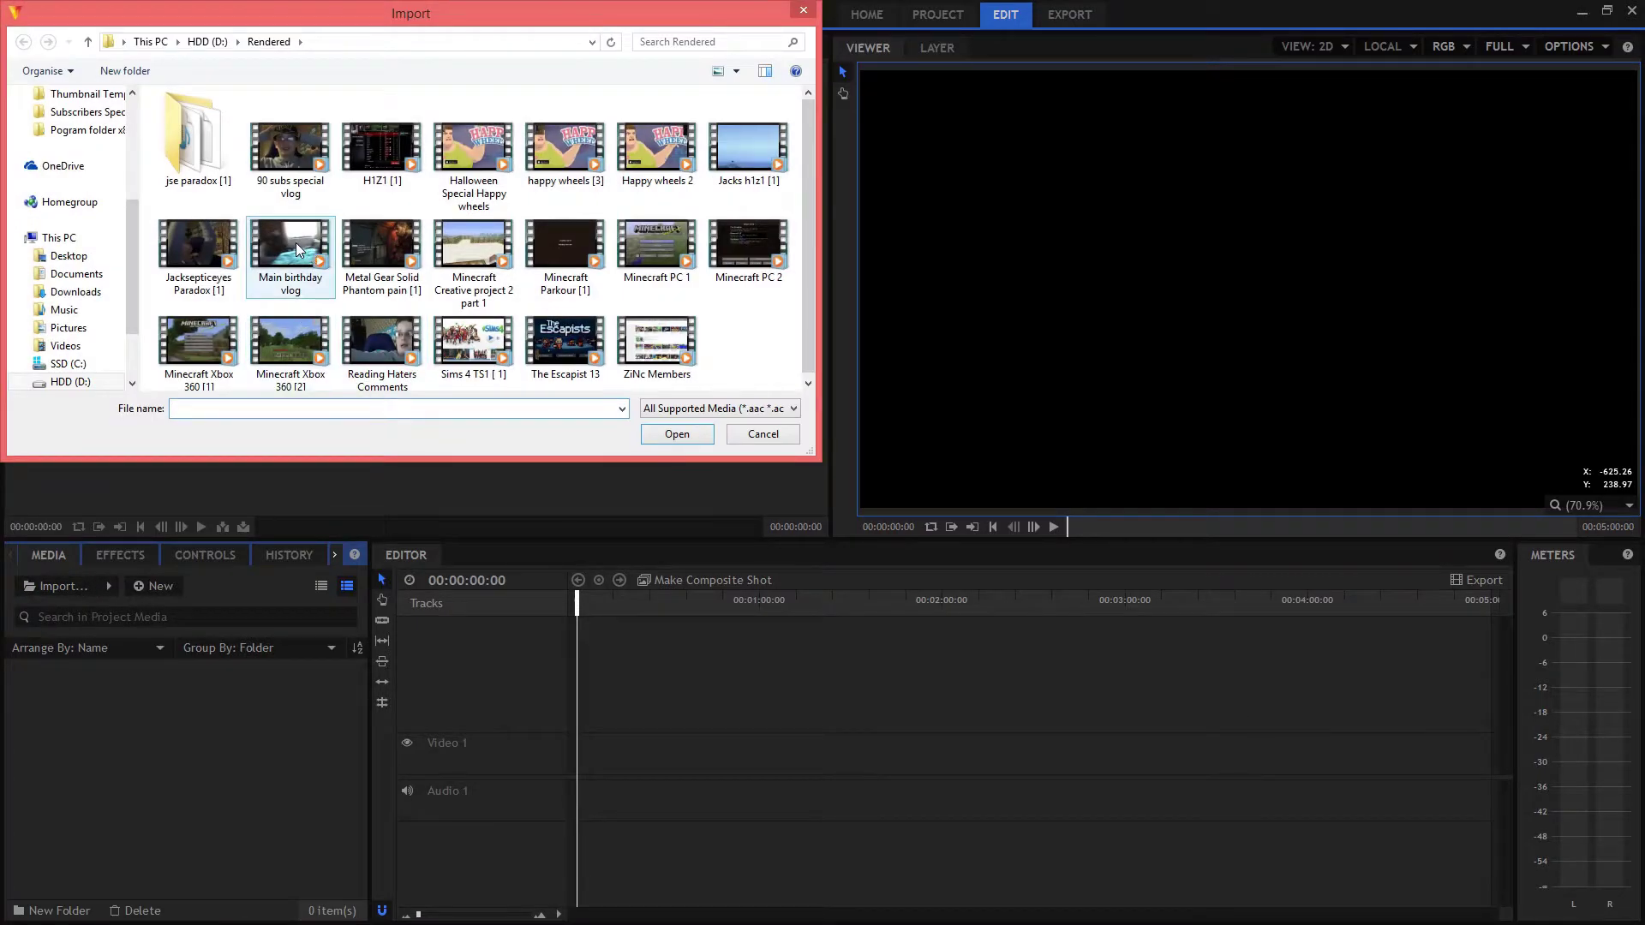
pyautogui.doubleClick(739, 152)
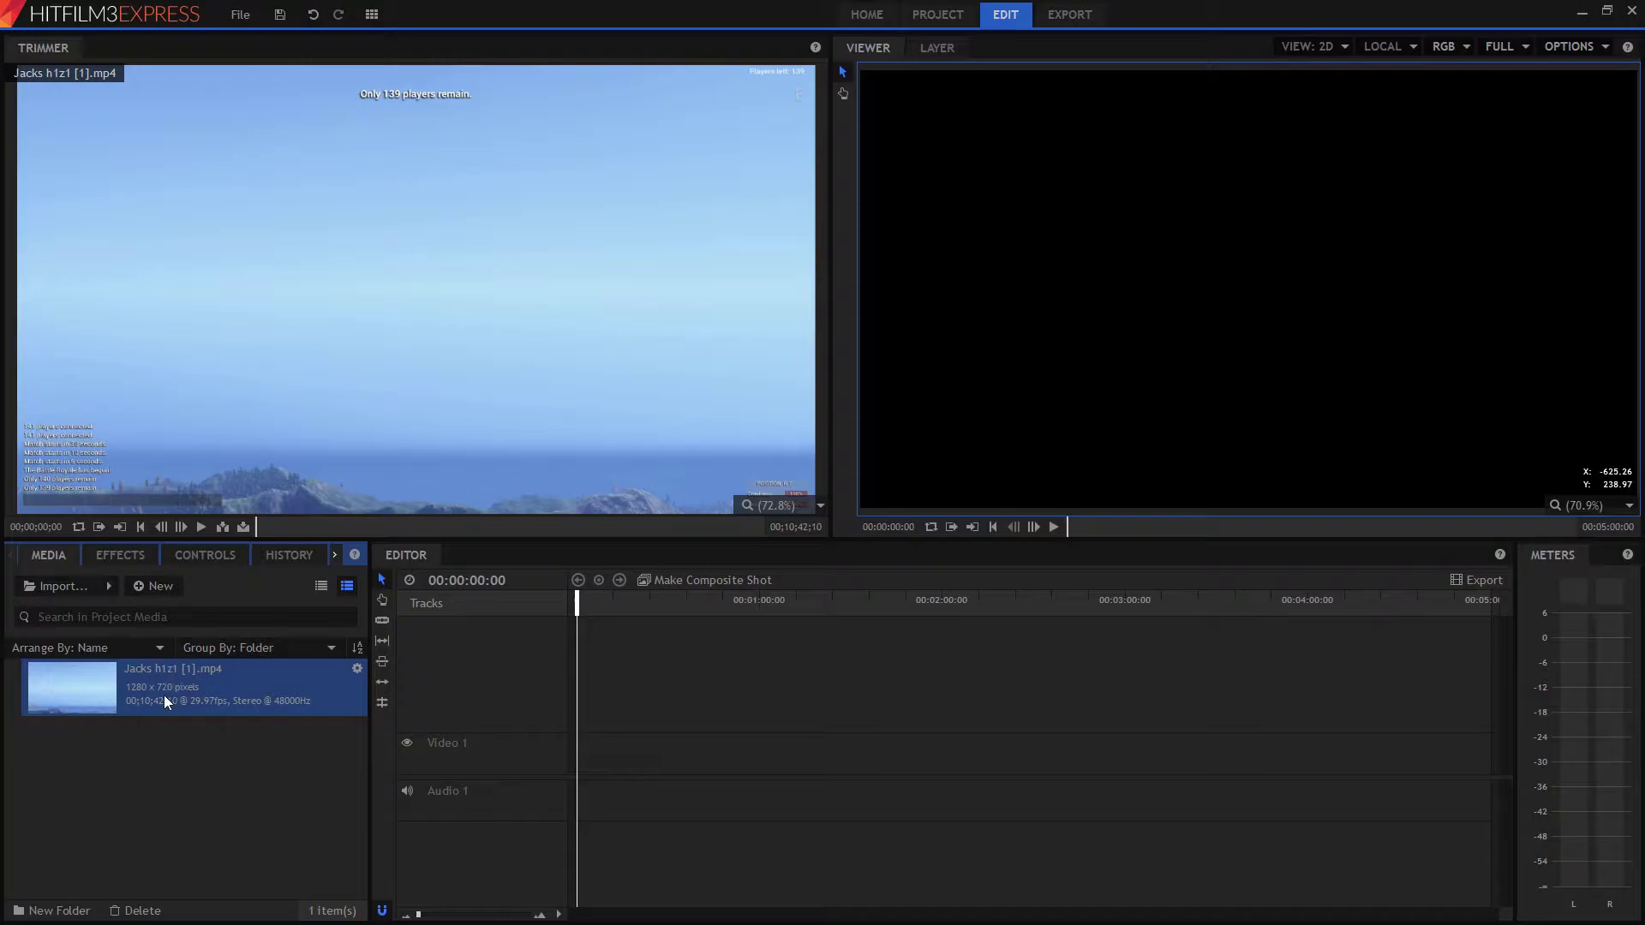
pyautogui.moveTo(155, 684); pyautogui.dragTo(576, 781)
# - Match the sequence to the clip, razor it at 00;00;25;20, and cut the remainder
pyautogui.click(906, 502)
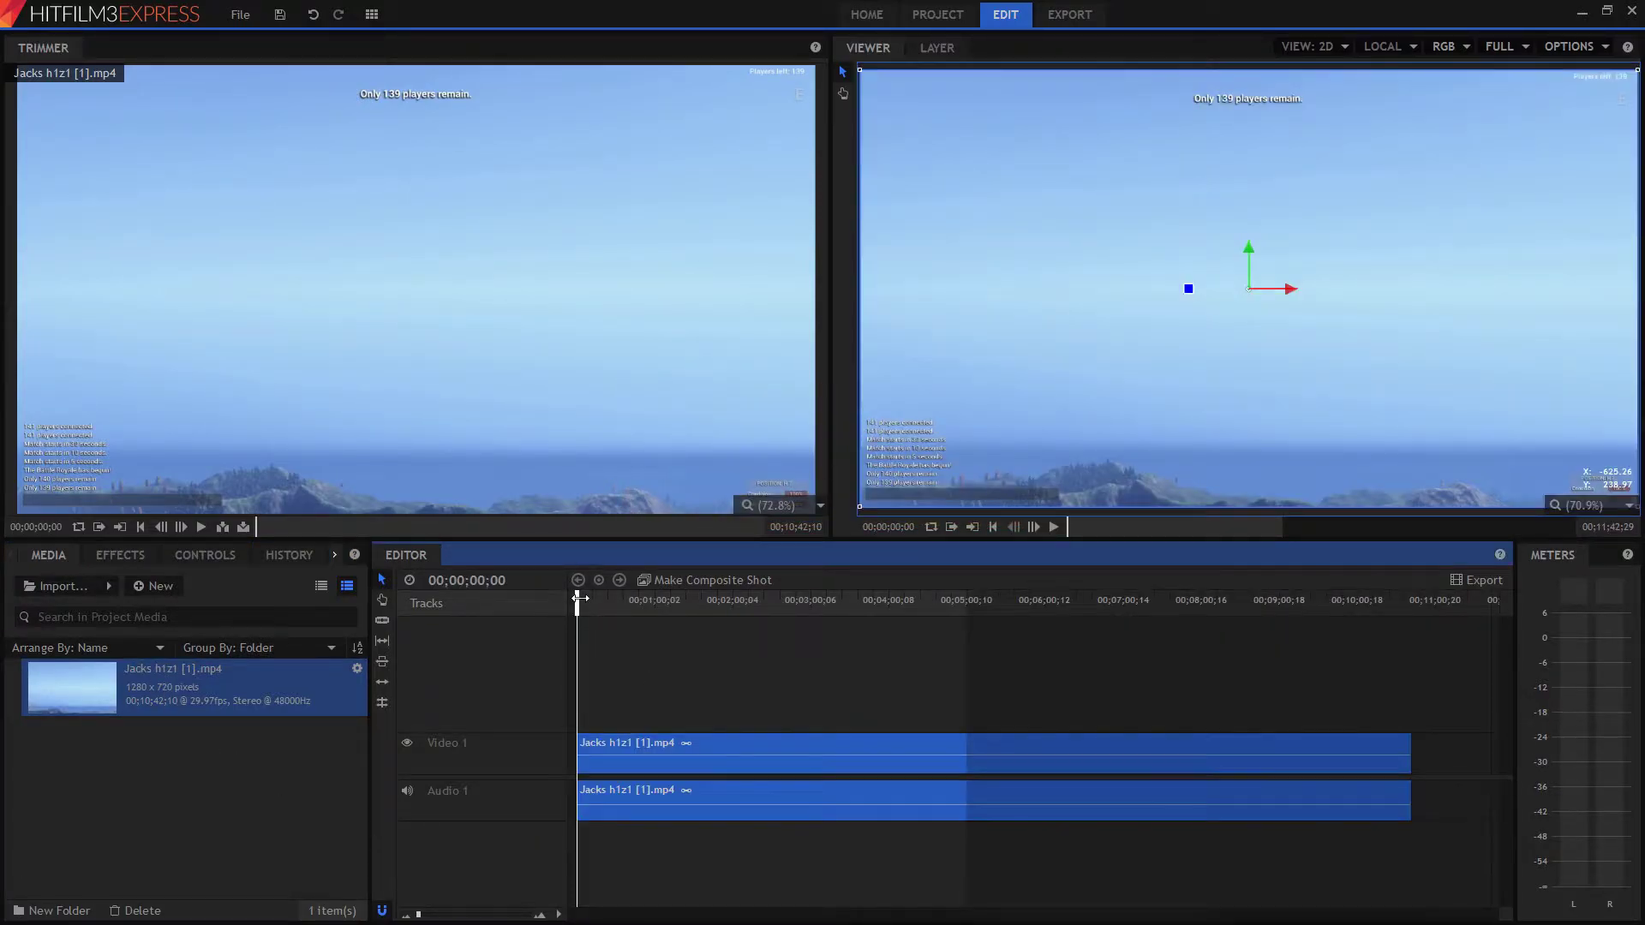
pyautogui.click(609, 598)
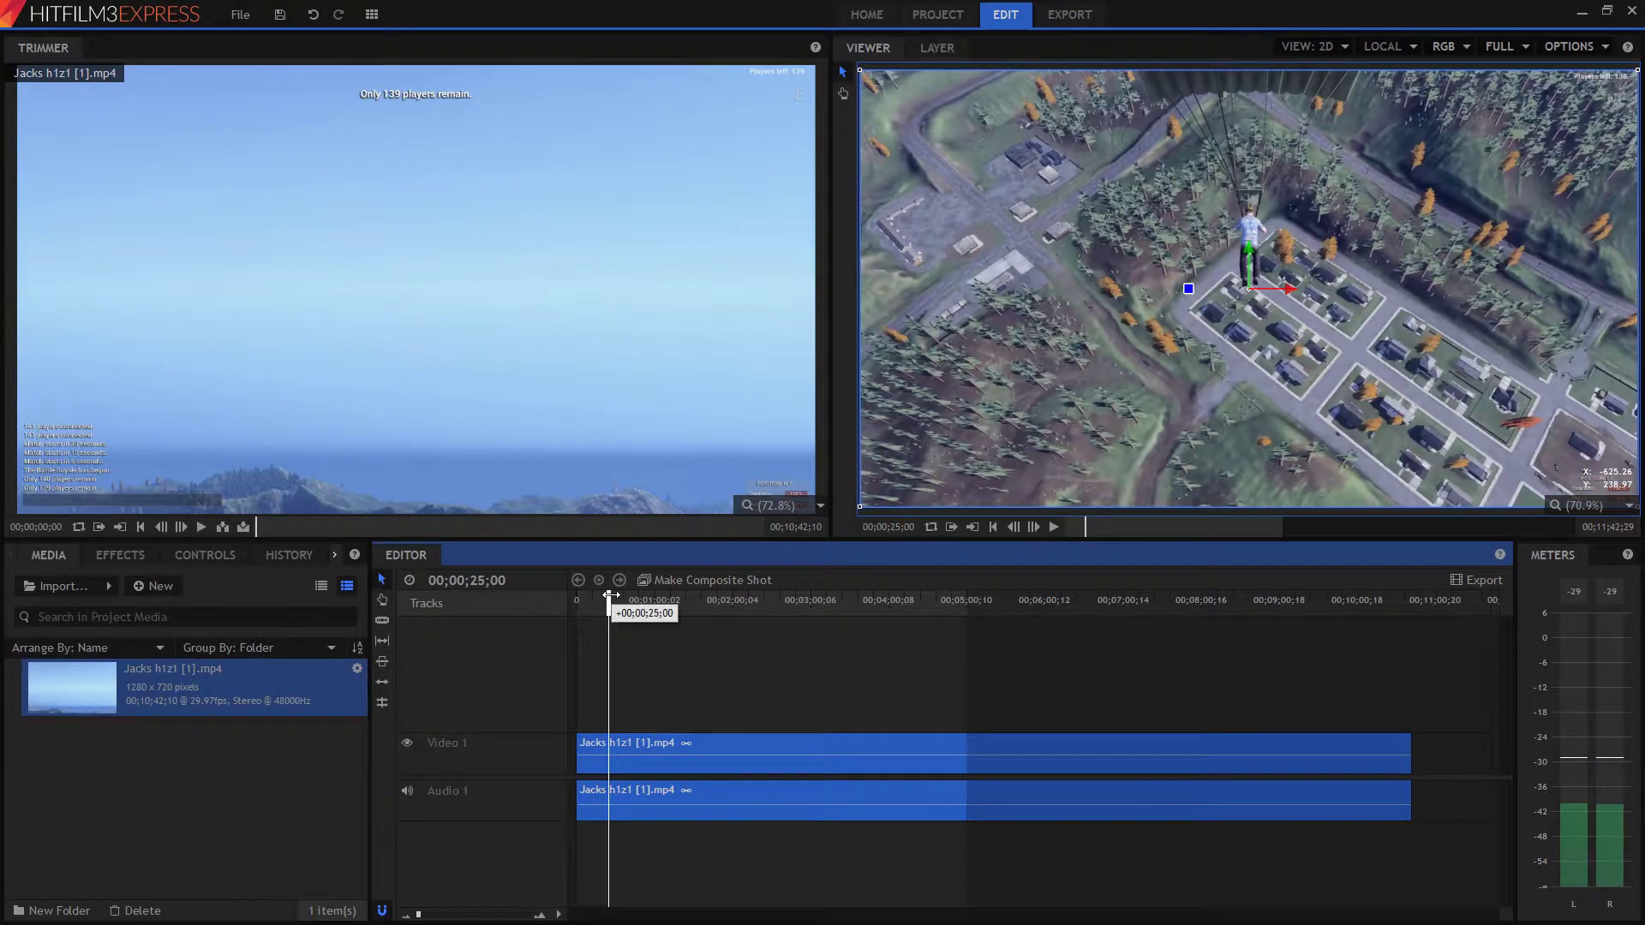
pyautogui.click(382, 622)
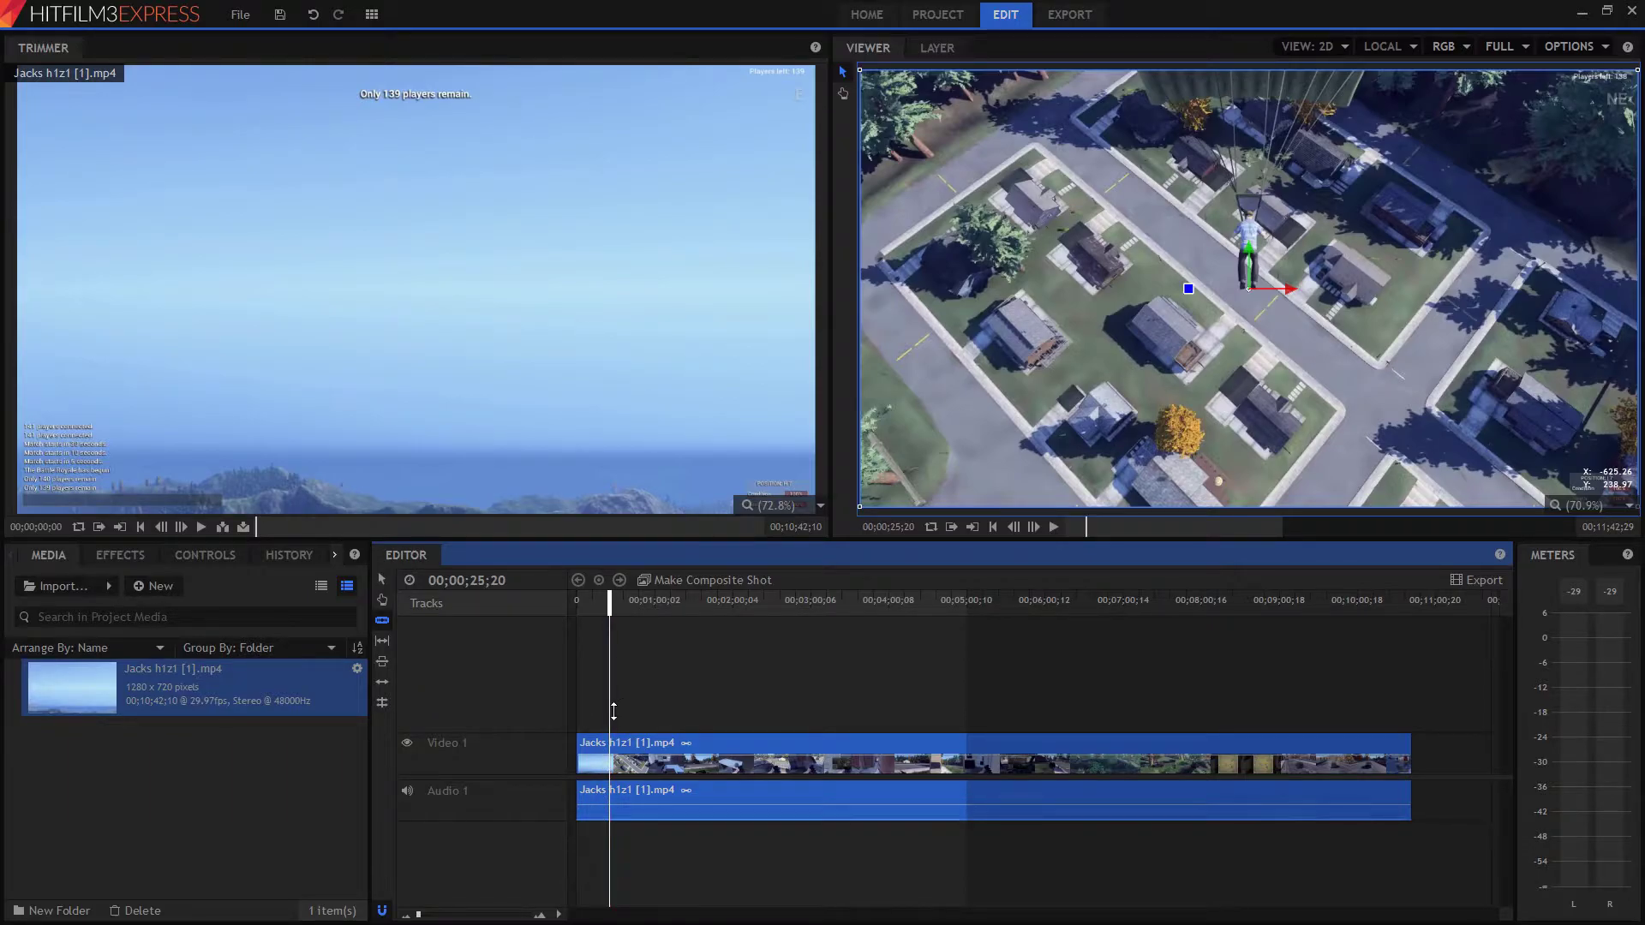
pyautogui.click(607, 751)
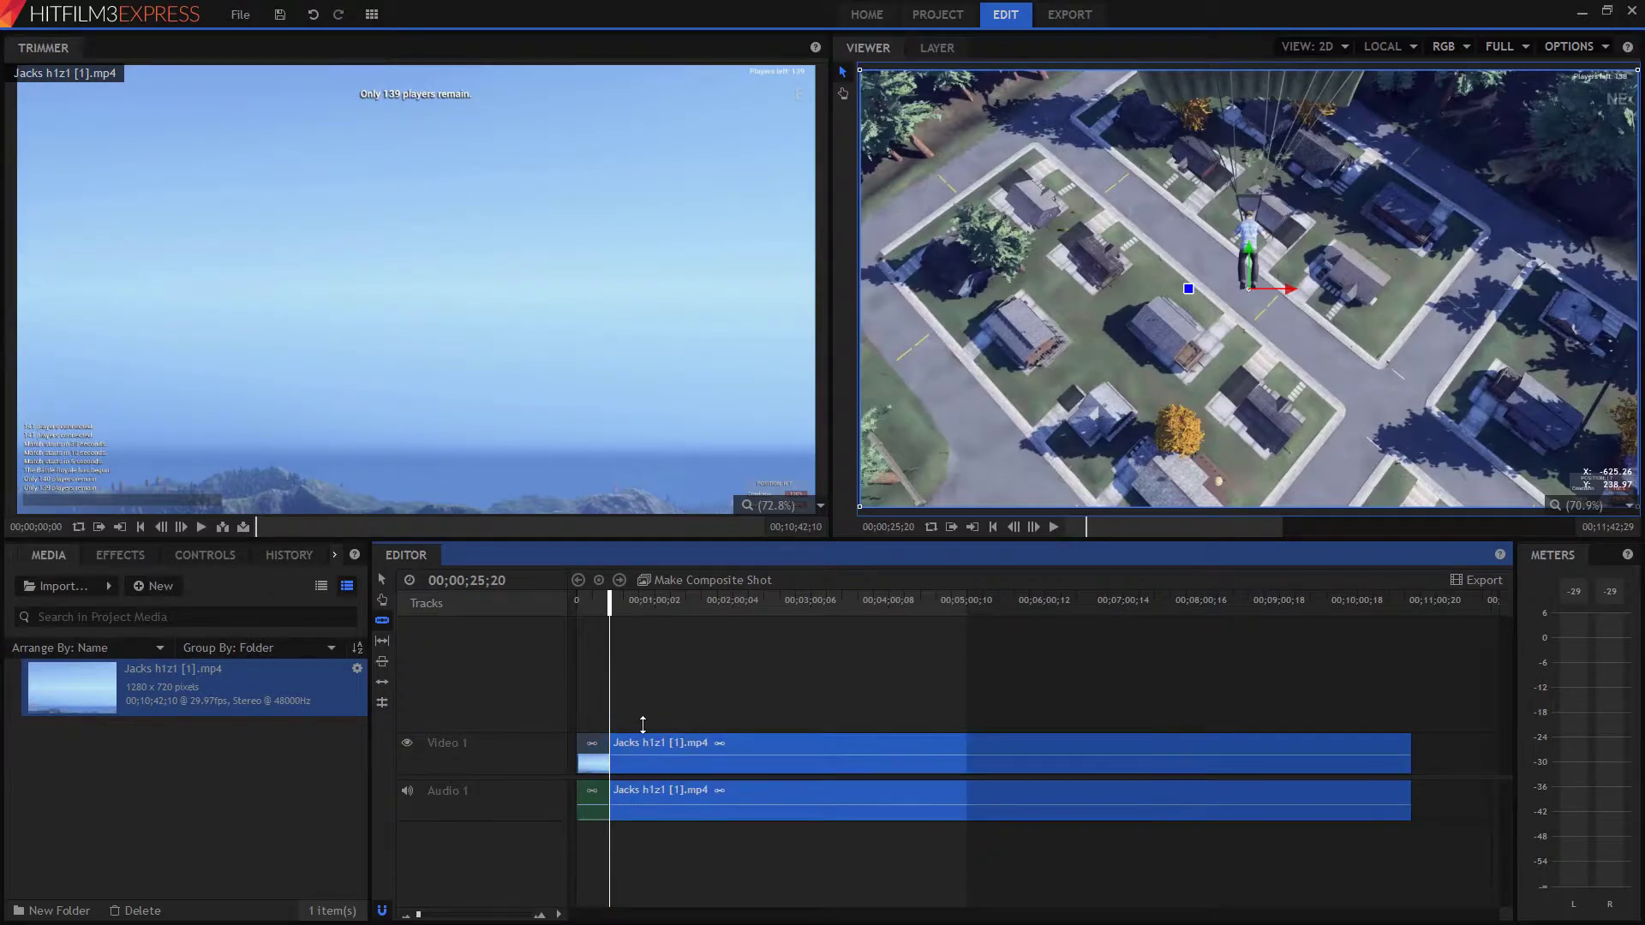
pyautogui.rightClick(662, 745)
pyautogui.click(705, 710)
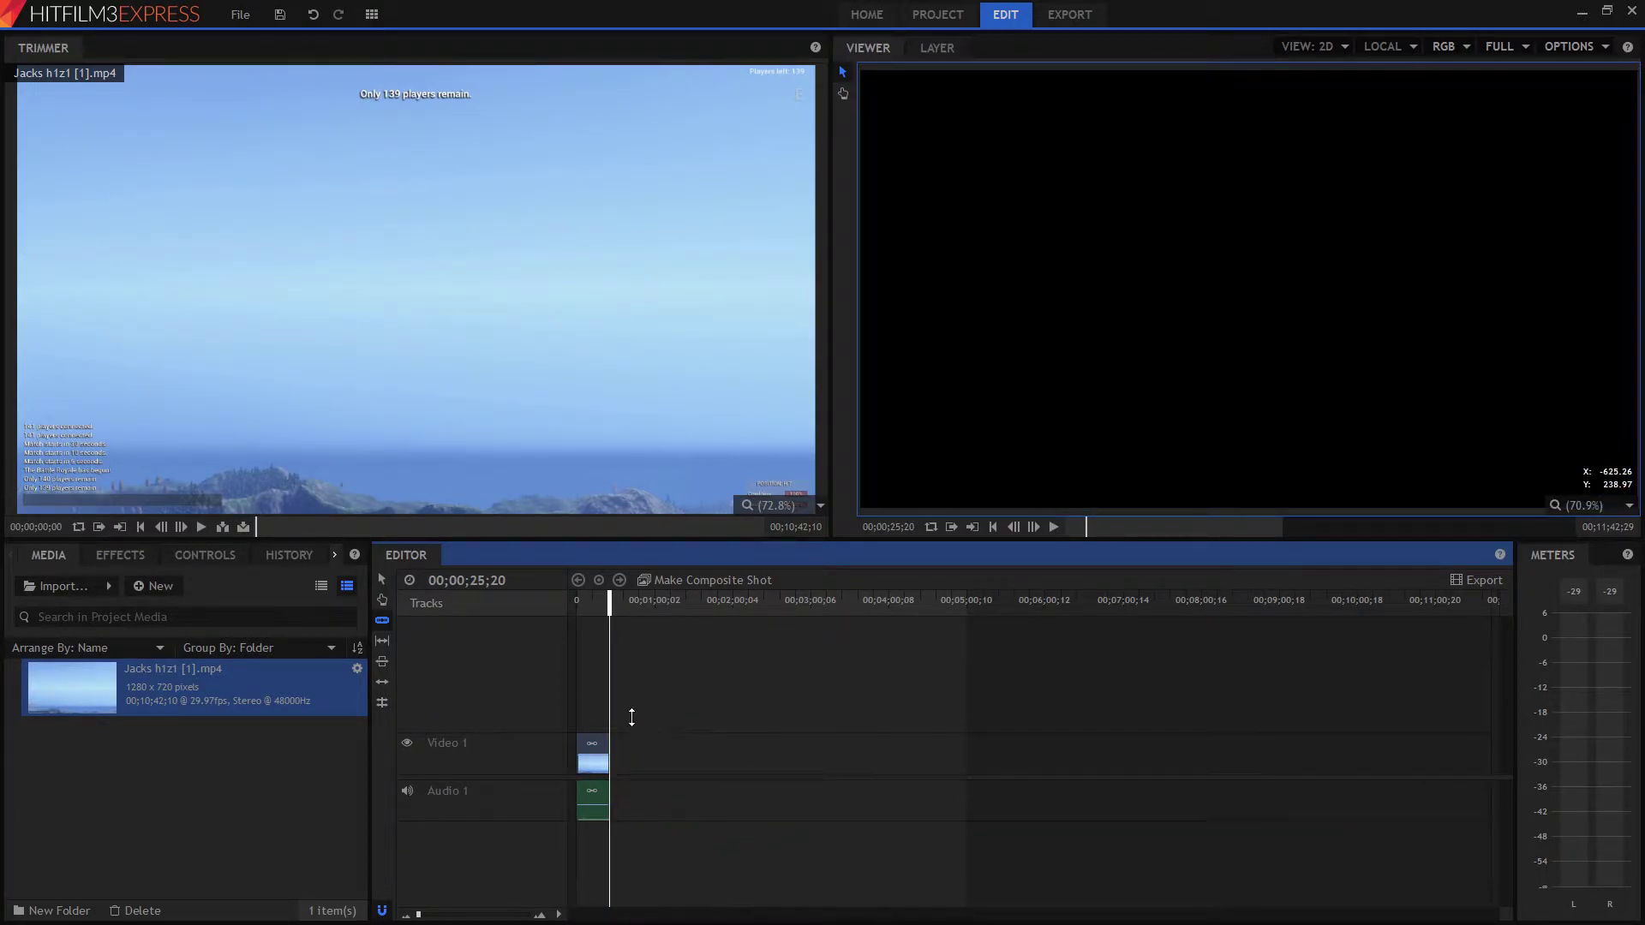
pyautogui.click(382, 579)
pyautogui.moveTo(609, 600); pyautogui.dragTo(675, 600)
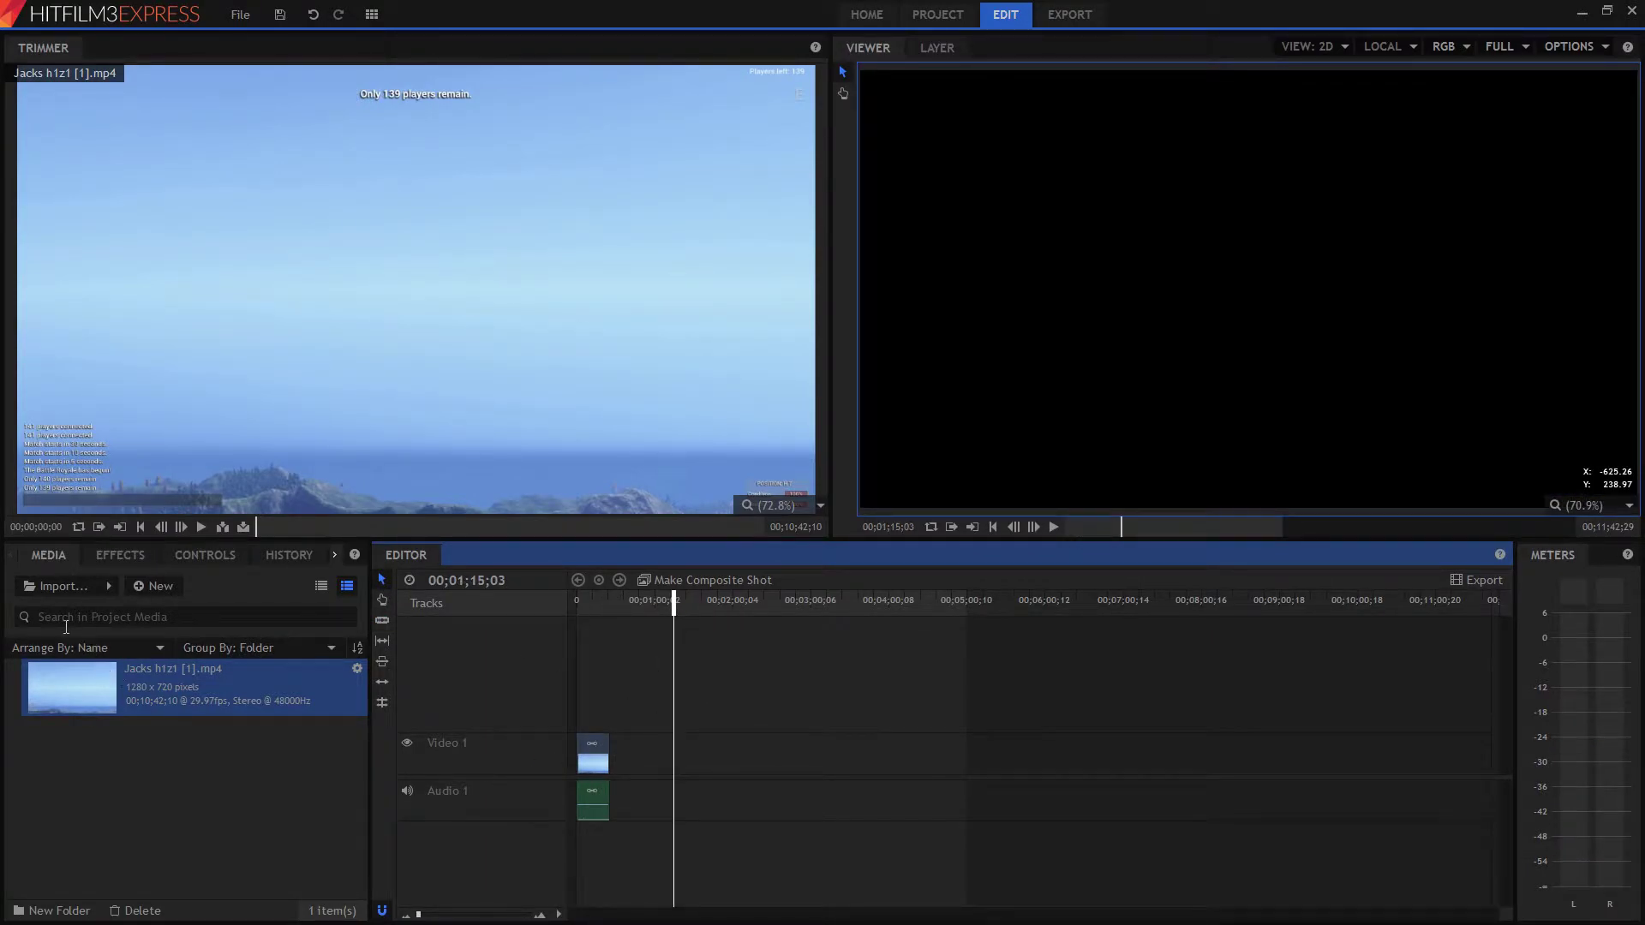
pyautogui.click(56, 586)
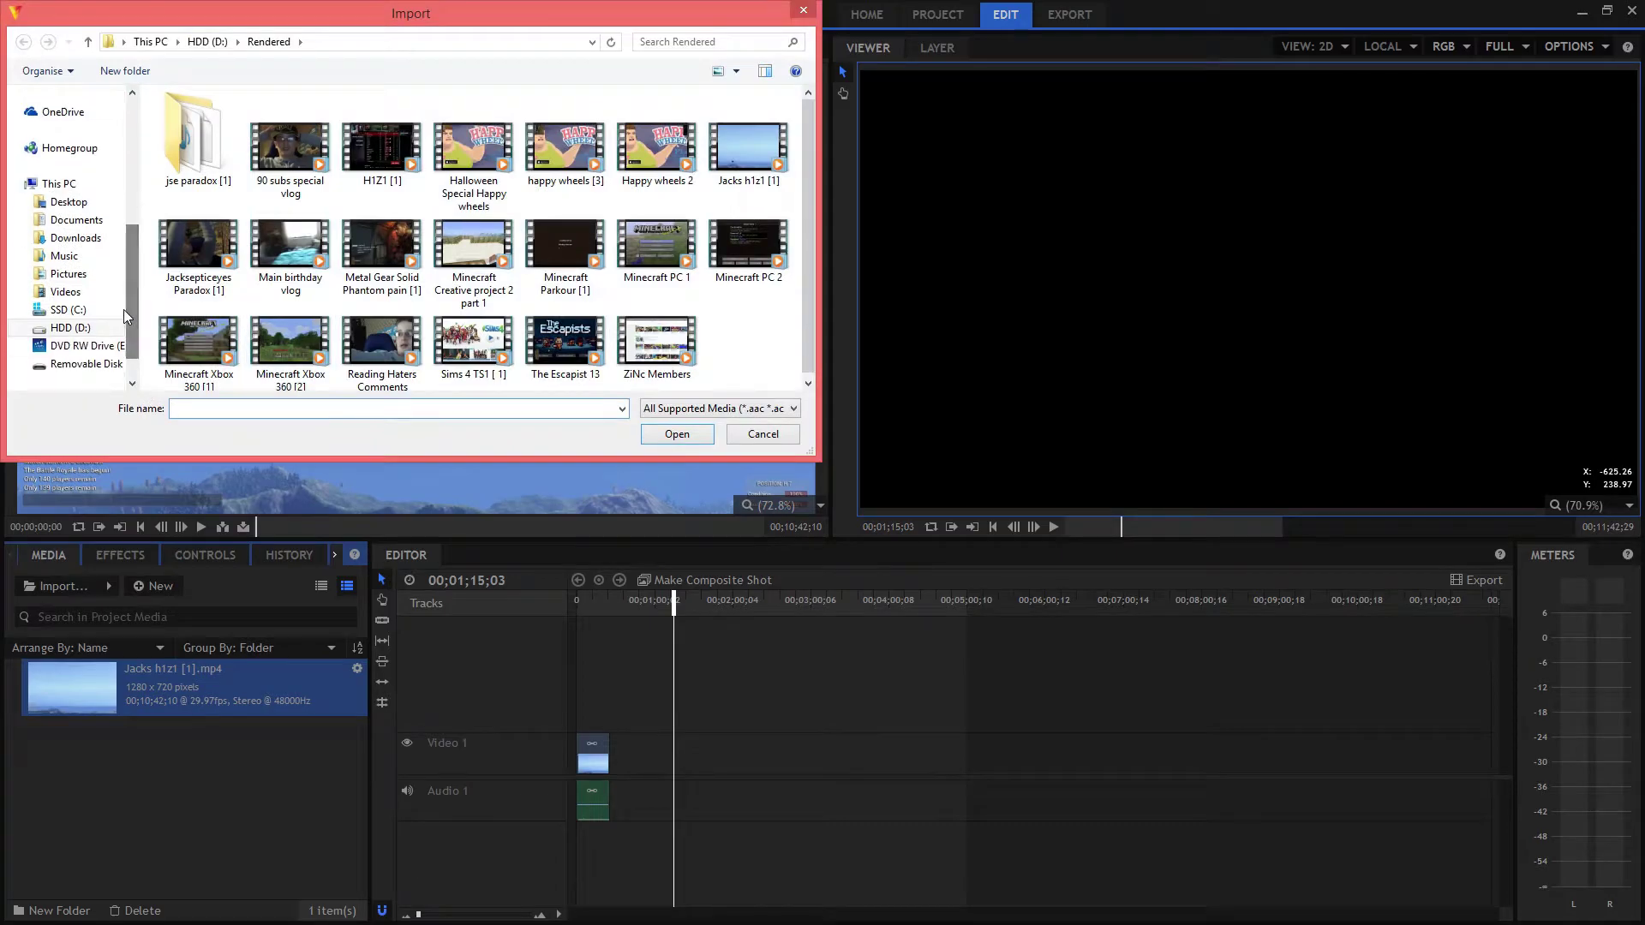
# - Import MAH00132.MP4 from the camera drive's MP_ROOT\103ANV01 folder and place it on Video 2
pyautogui.click(81, 364)
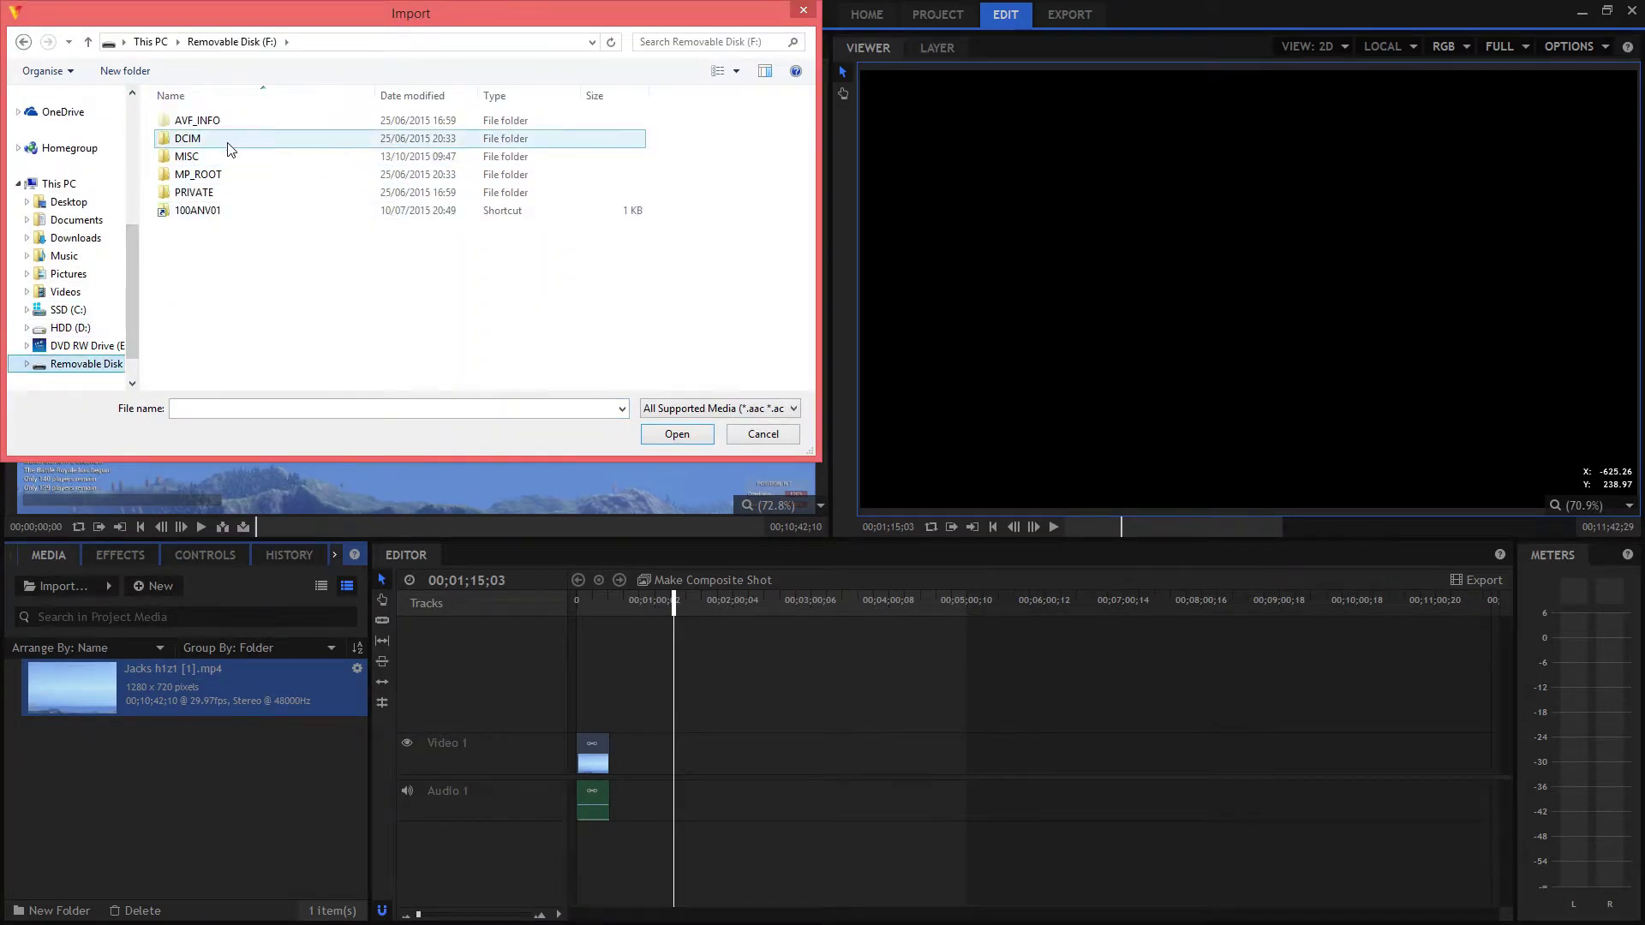
pyautogui.doubleClick(205, 174)
pyautogui.doubleClick(218, 122)
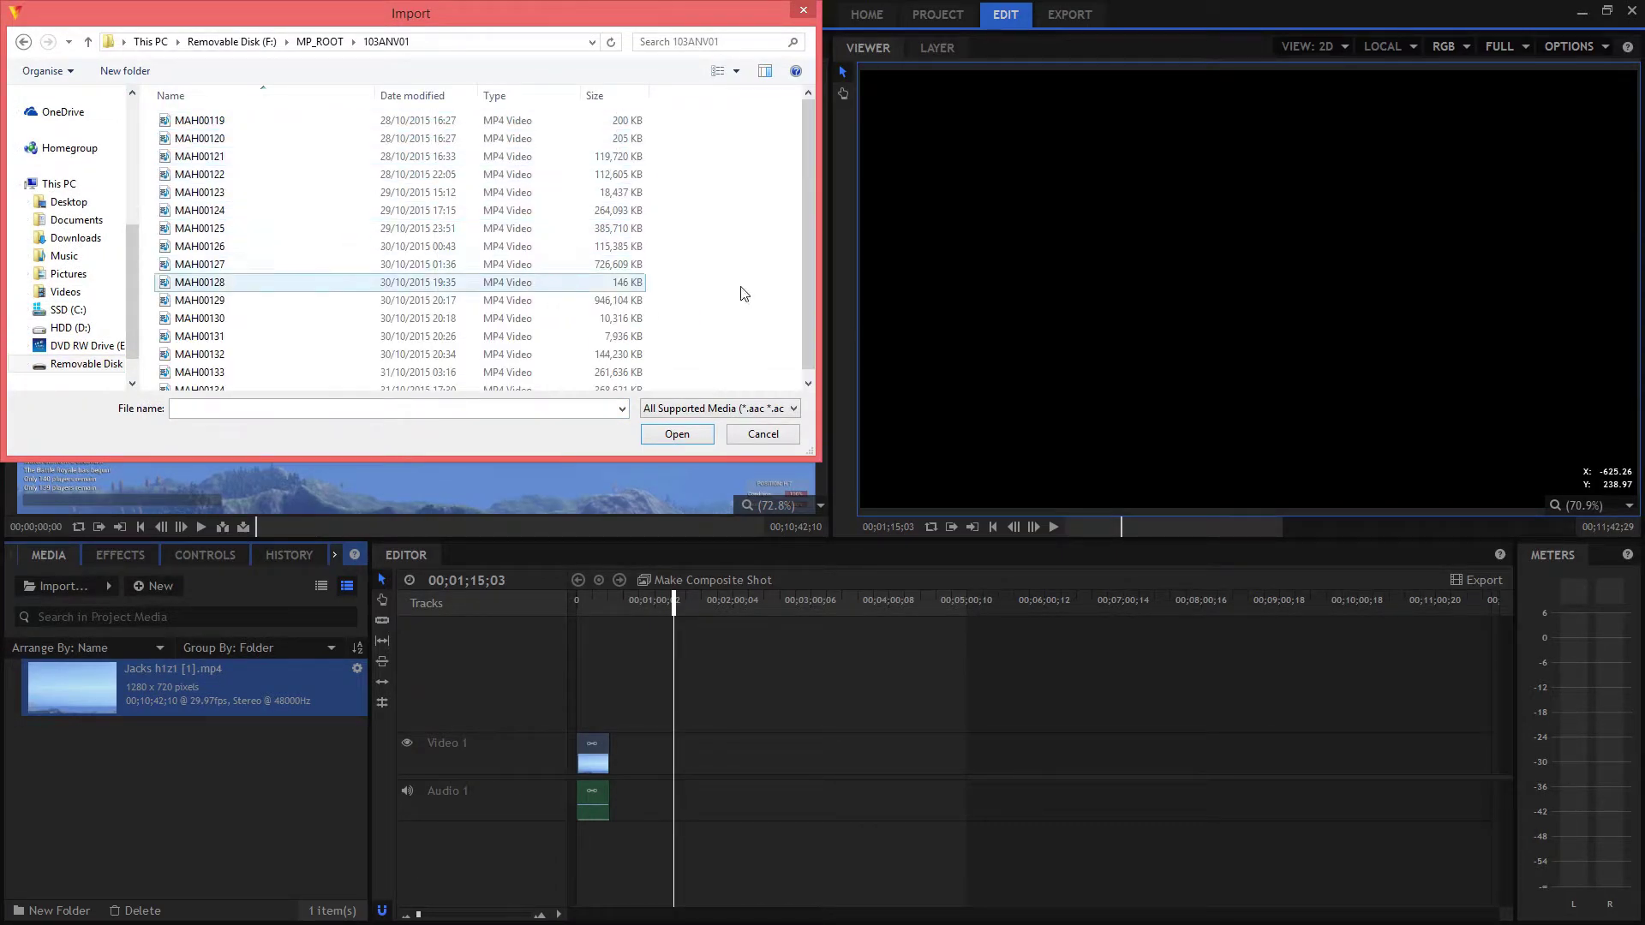
pyautogui.click(249, 353)
pyautogui.doubleClick(245, 353)
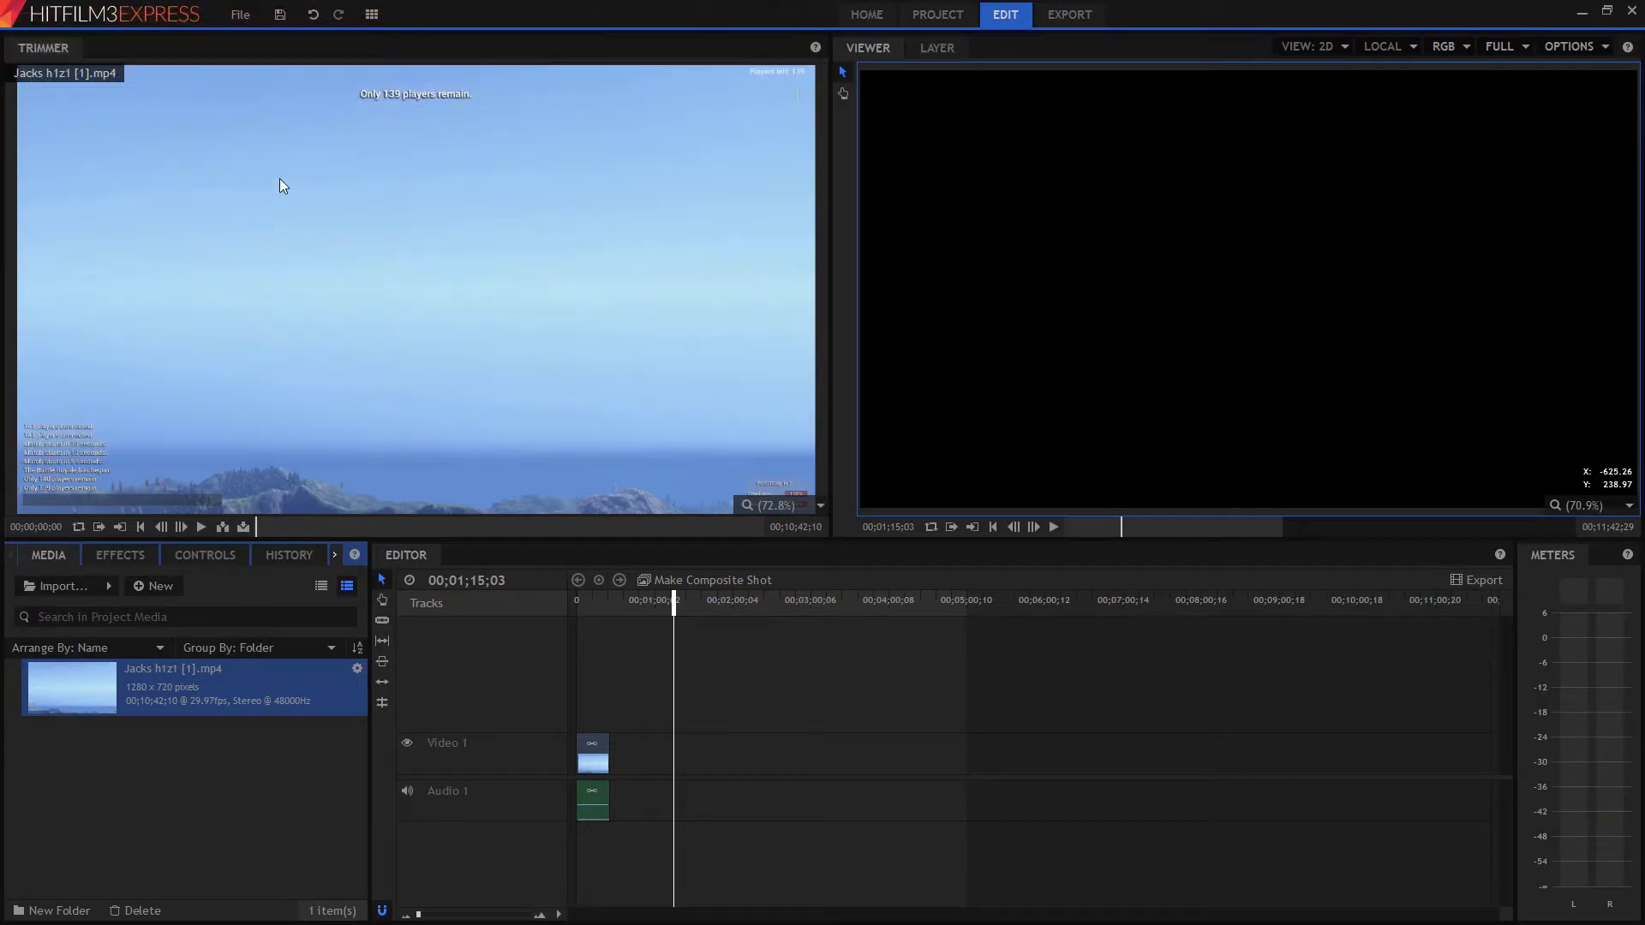
pyautogui.moveTo(168, 733); pyautogui.dragTo(615, 682)
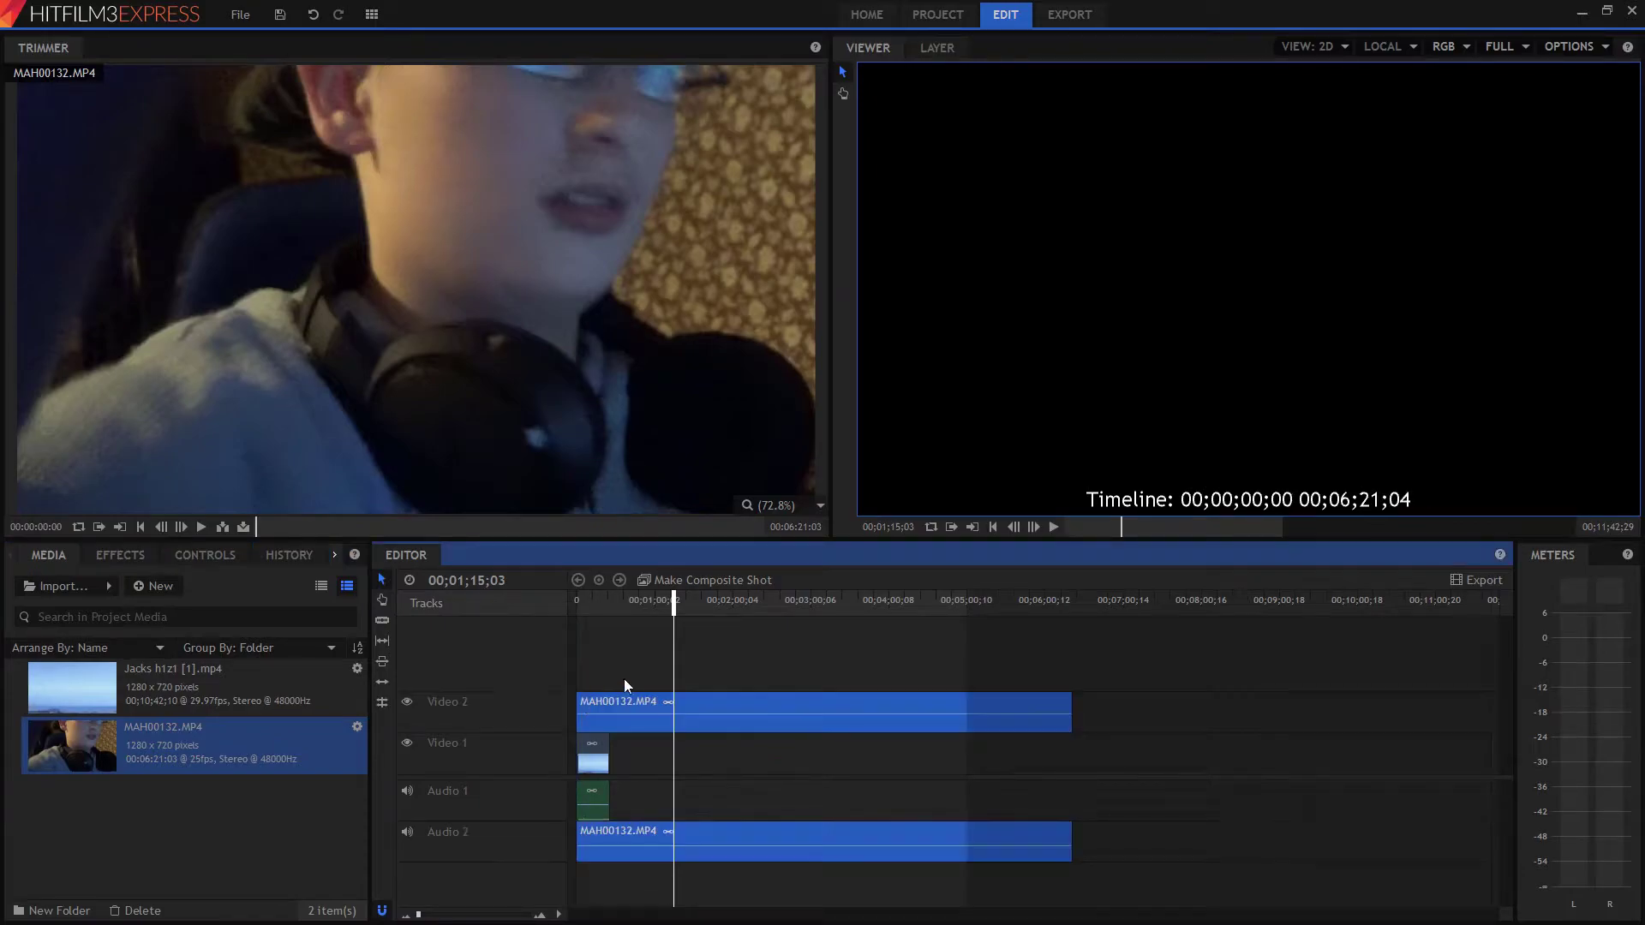
pyautogui.moveTo(612, 608); pyautogui.dragTo(603, 610)
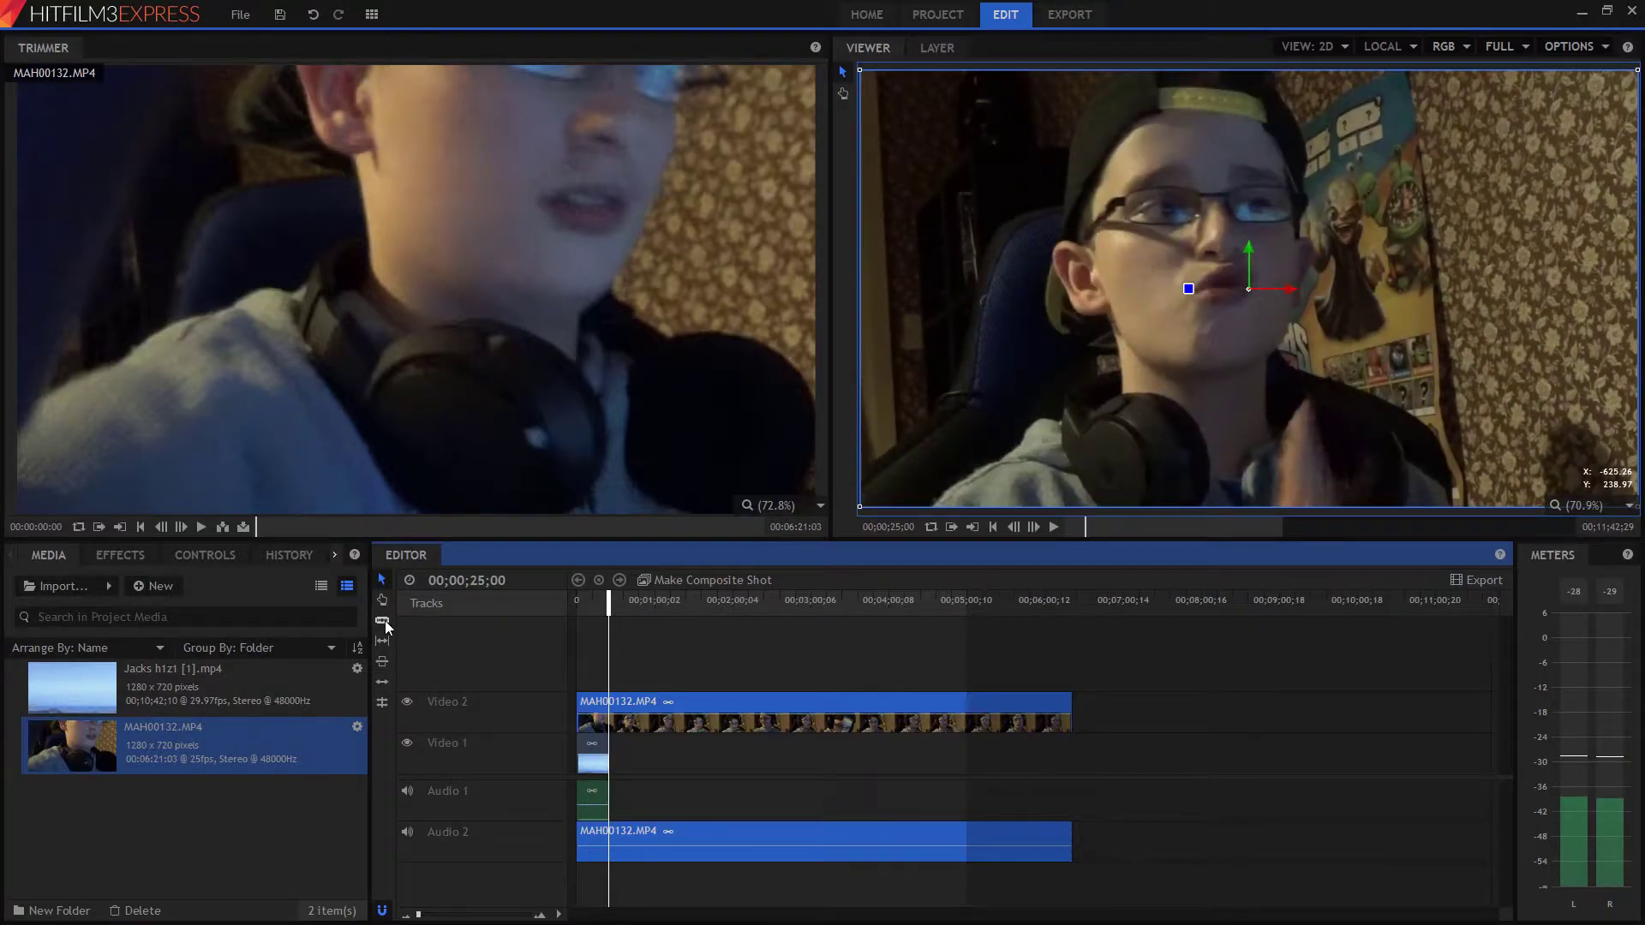
# - Slice the webcam clip and its audio at the playhead and cut the remainder
pyautogui.click(611, 728)
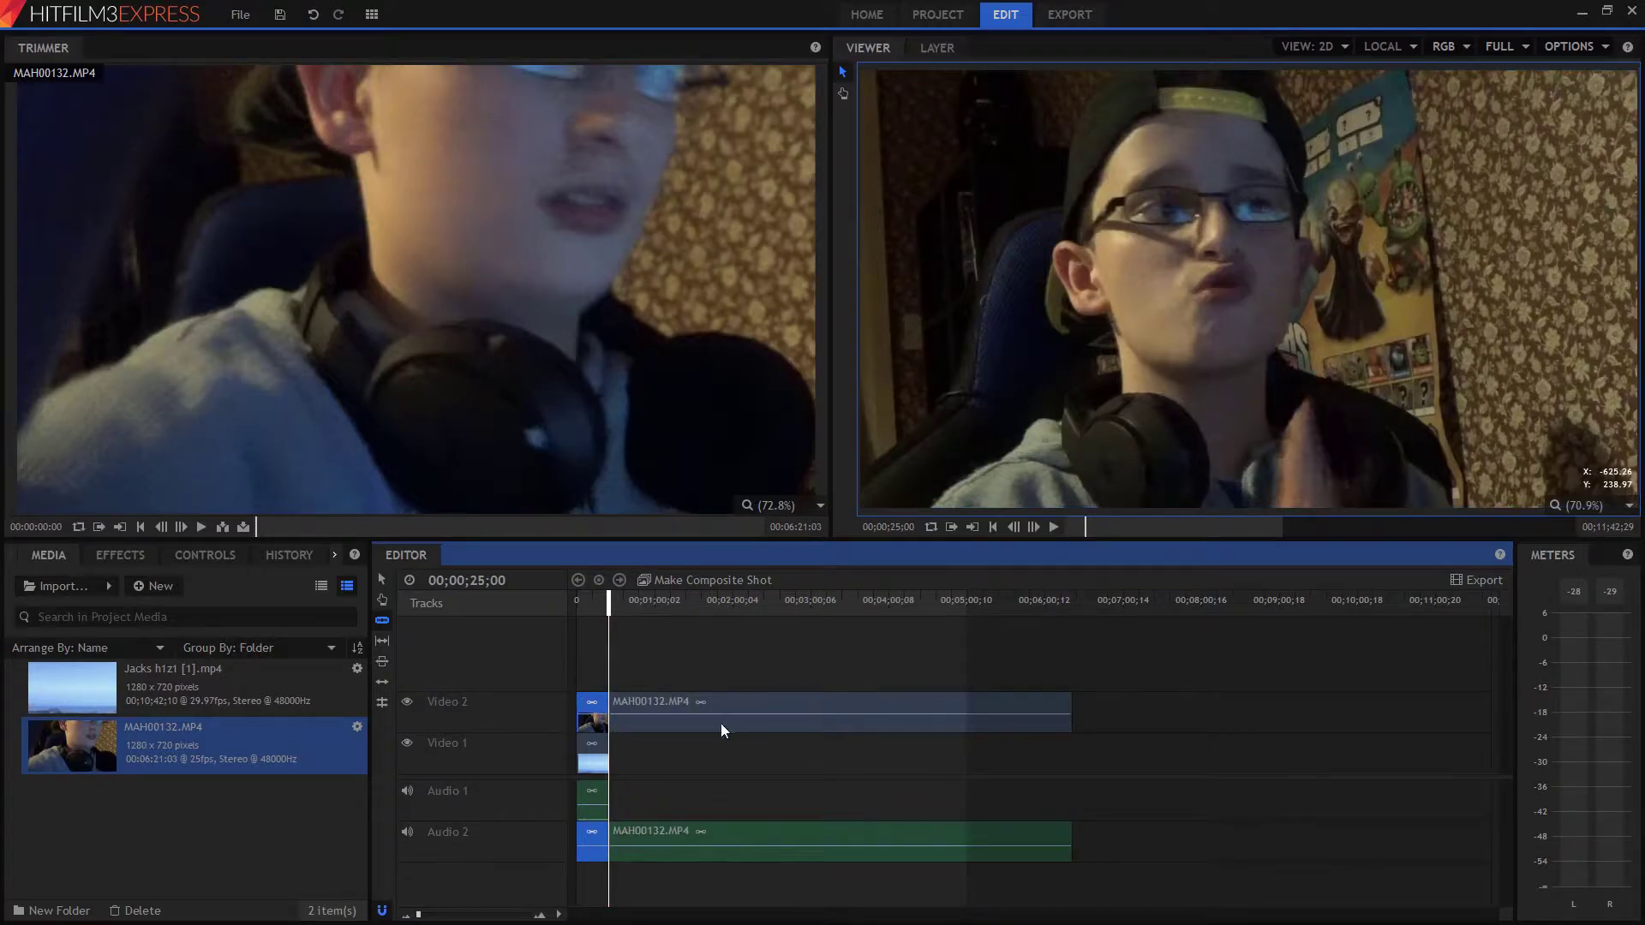
pyautogui.rightClick(649, 723)
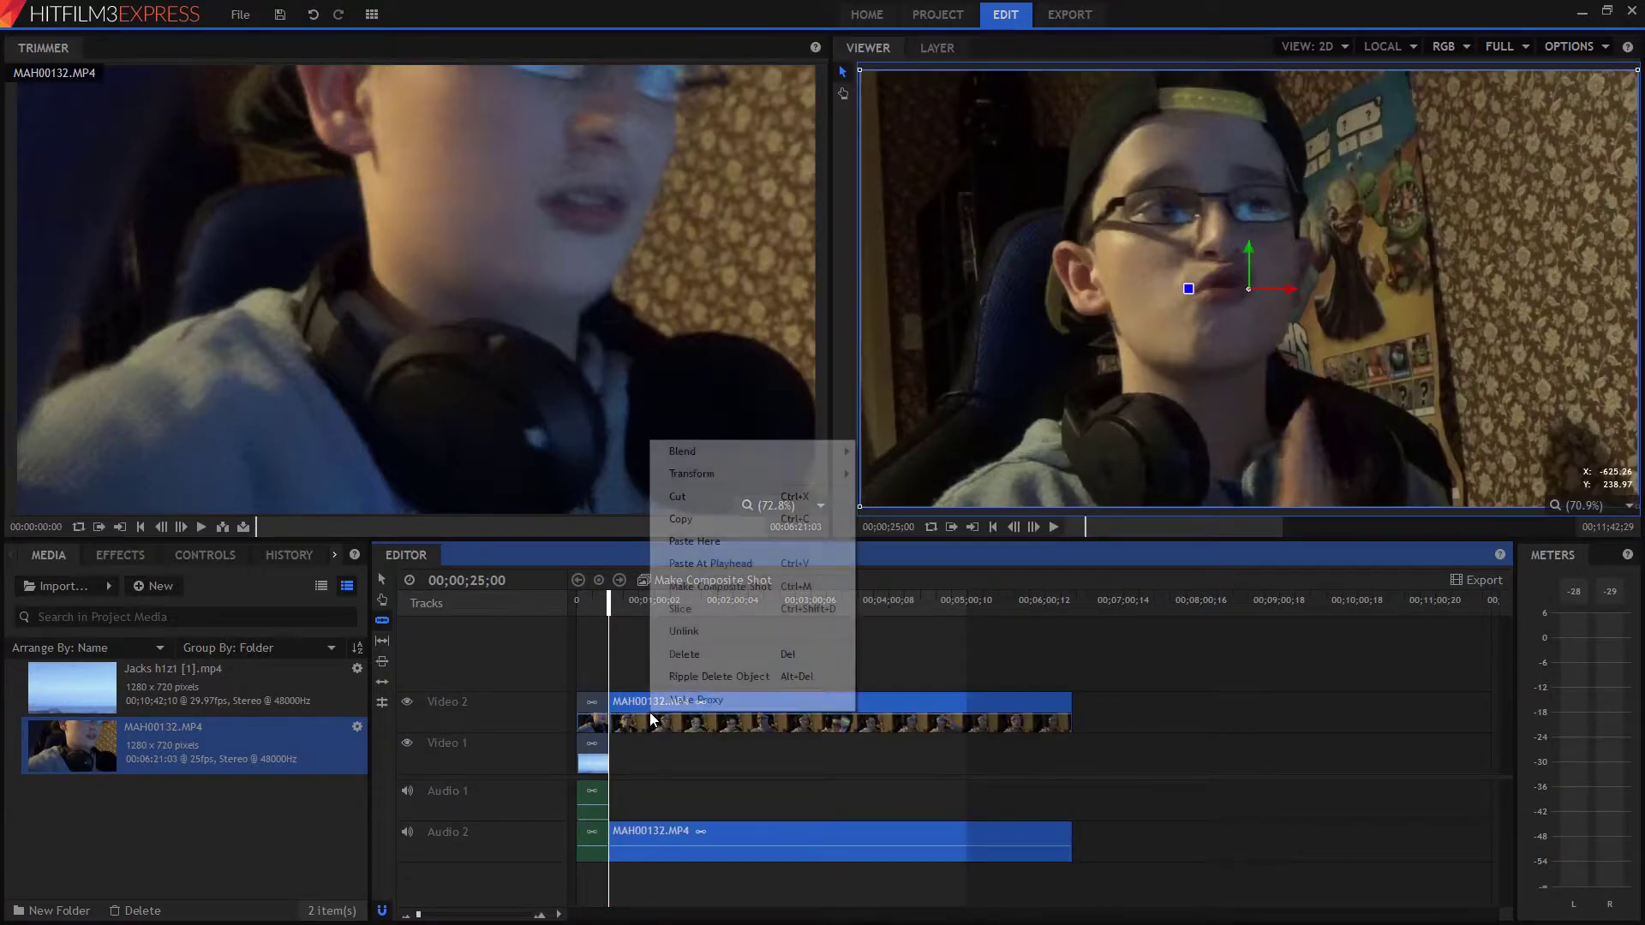
pyautogui.click(702, 506)
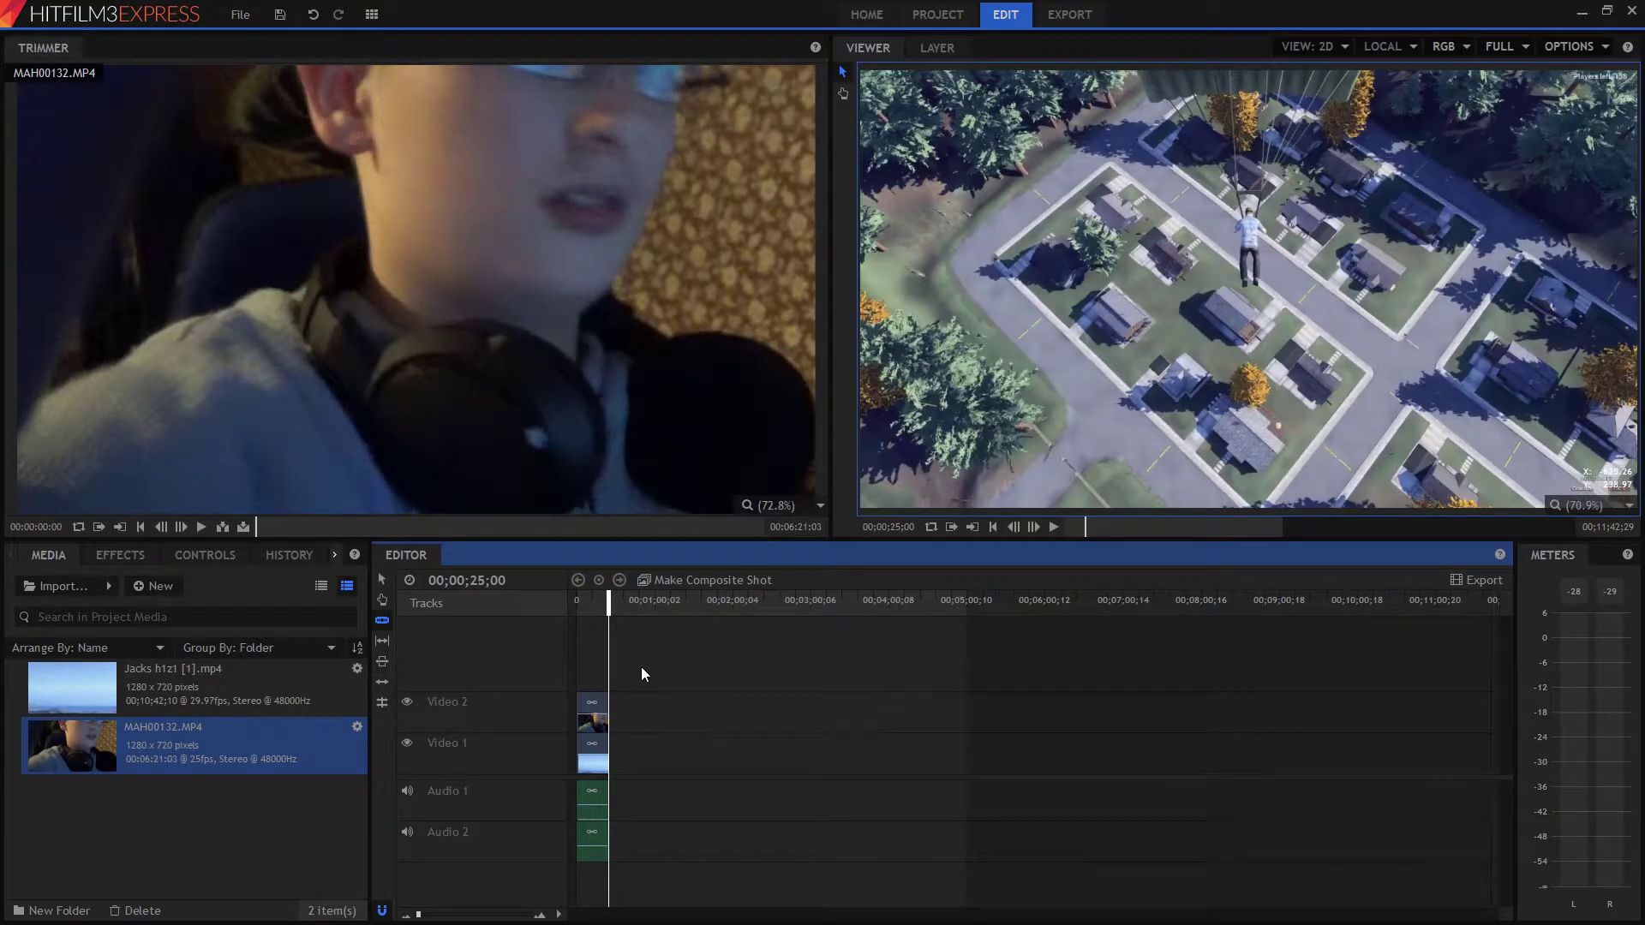
# - Select the webcam layer in the Viewer and shrink it into the top-left corner
pyautogui.moveTo(605, 608); pyautogui.dragTo(599, 610)
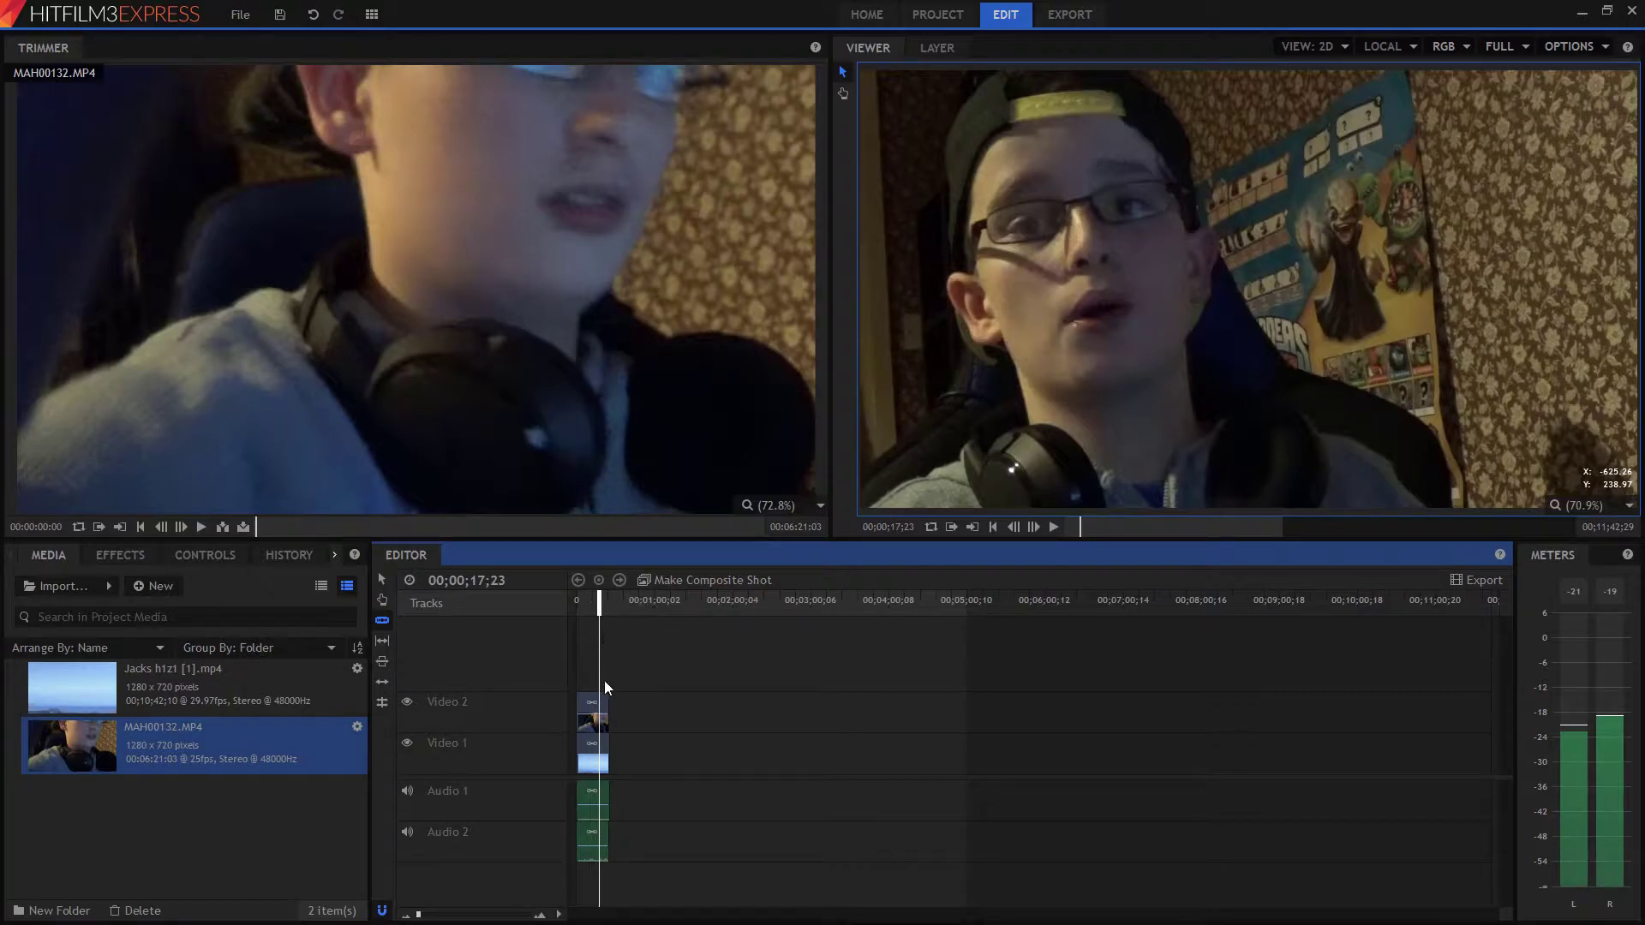
pyautogui.click(883, 488)
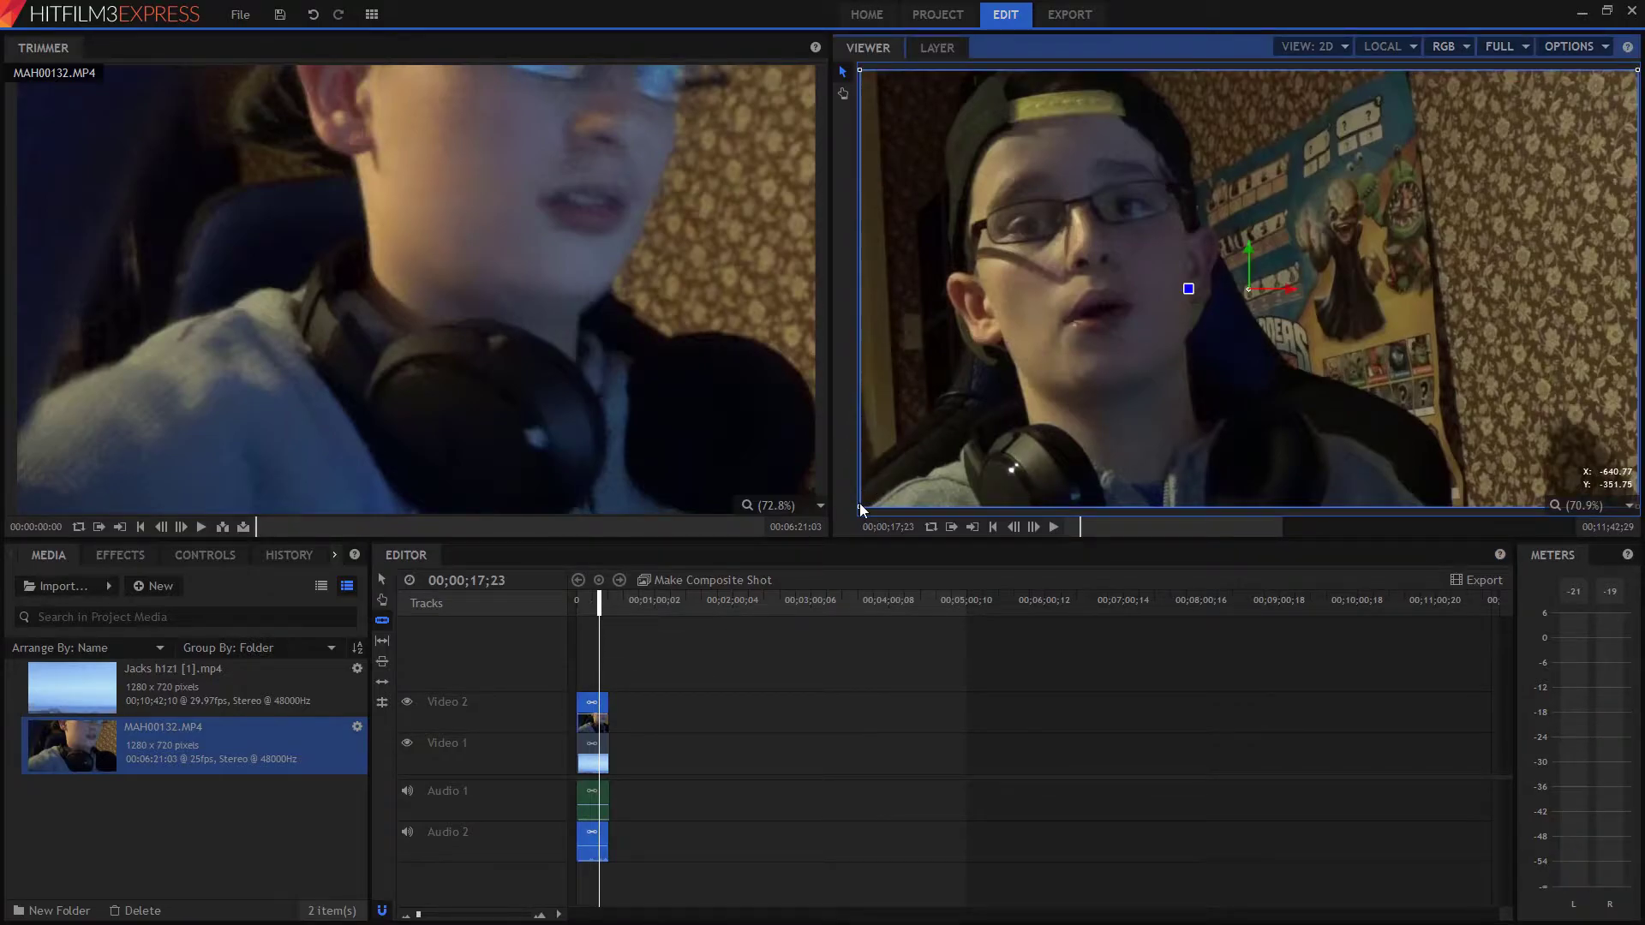
pyautogui.moveTo(861, 504); pyautogui.dragTo(909, 231)
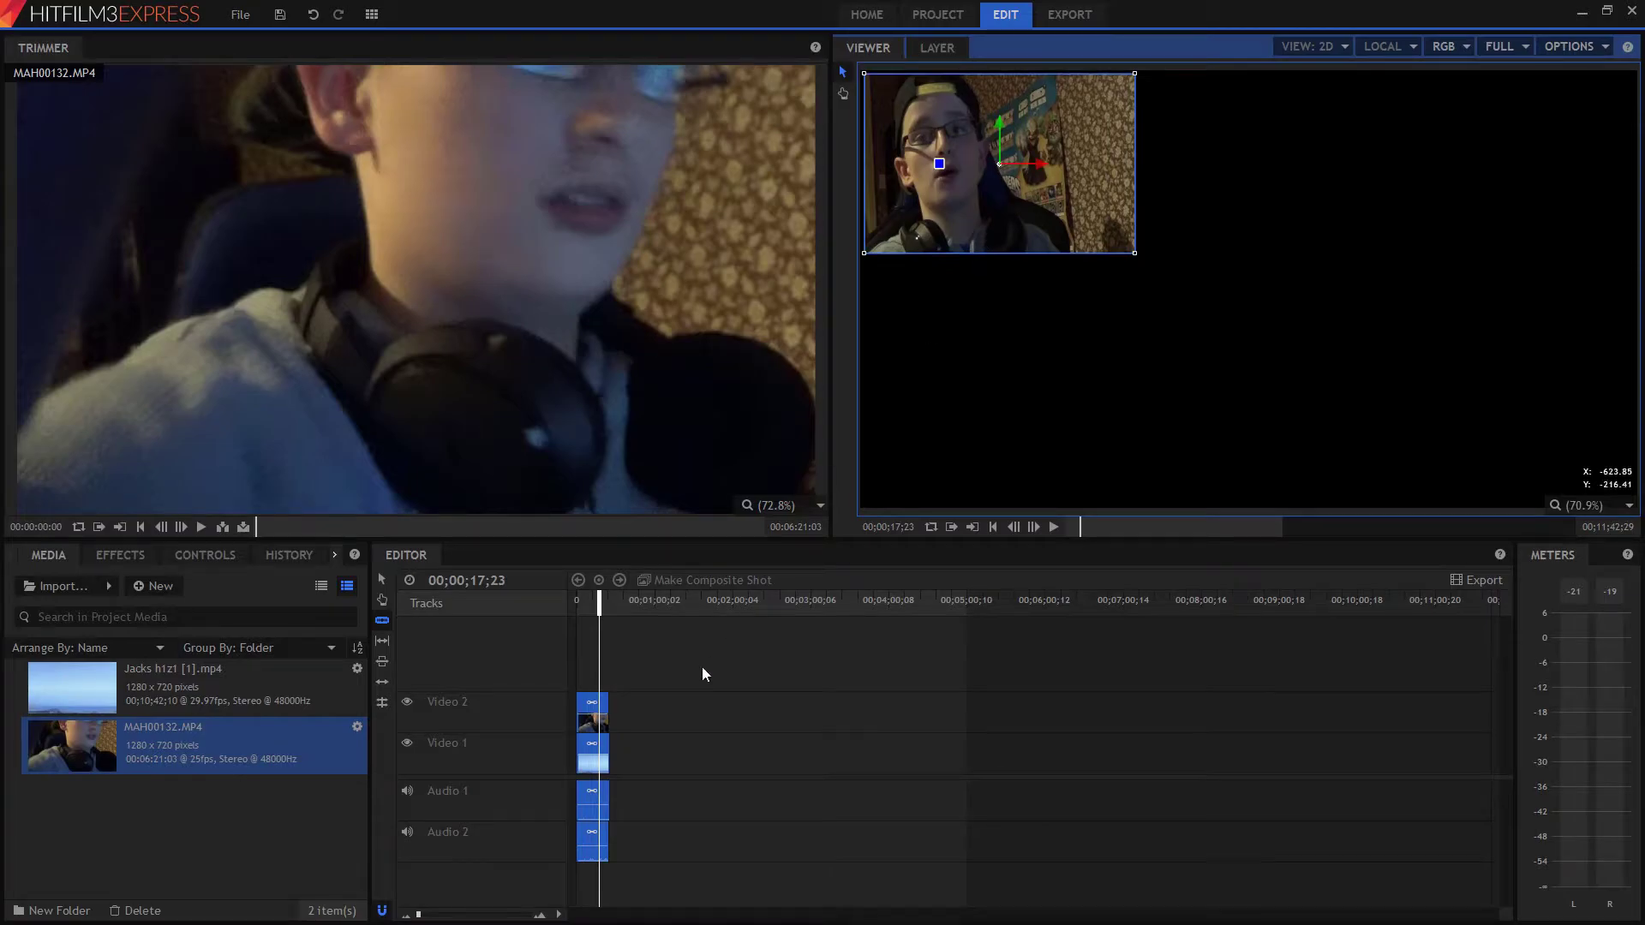
# - Try a different blend mode on the webcam clip, then restore Normal blending
pyautogui.rightClick(589, 708)
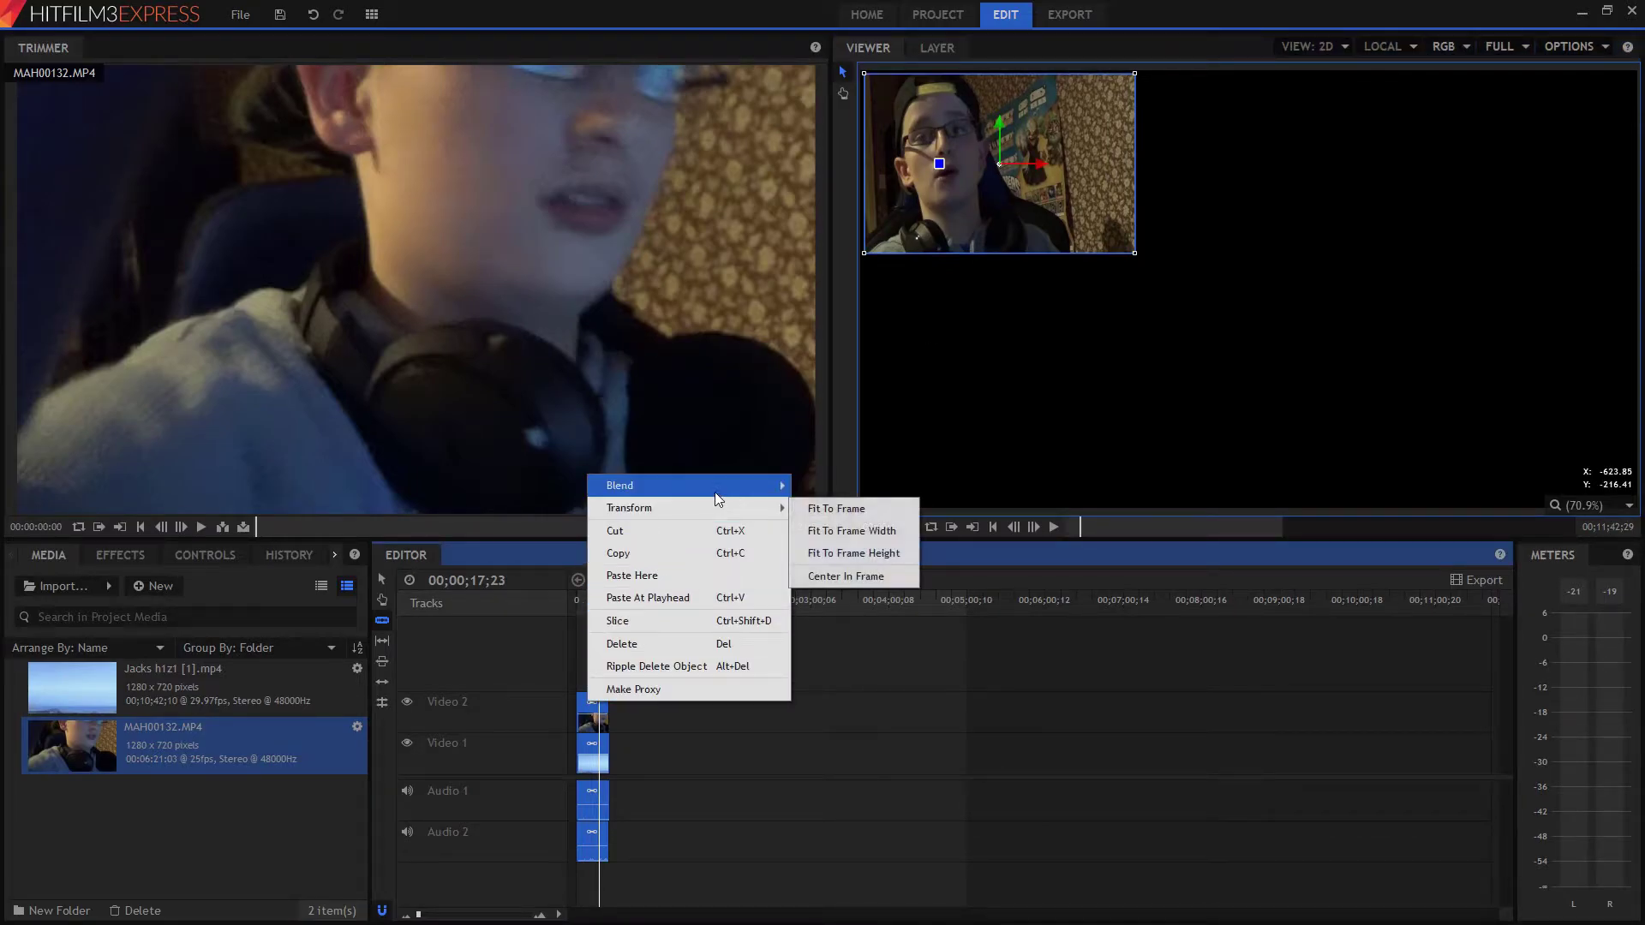
pyautogui.moveTo(734, 496)
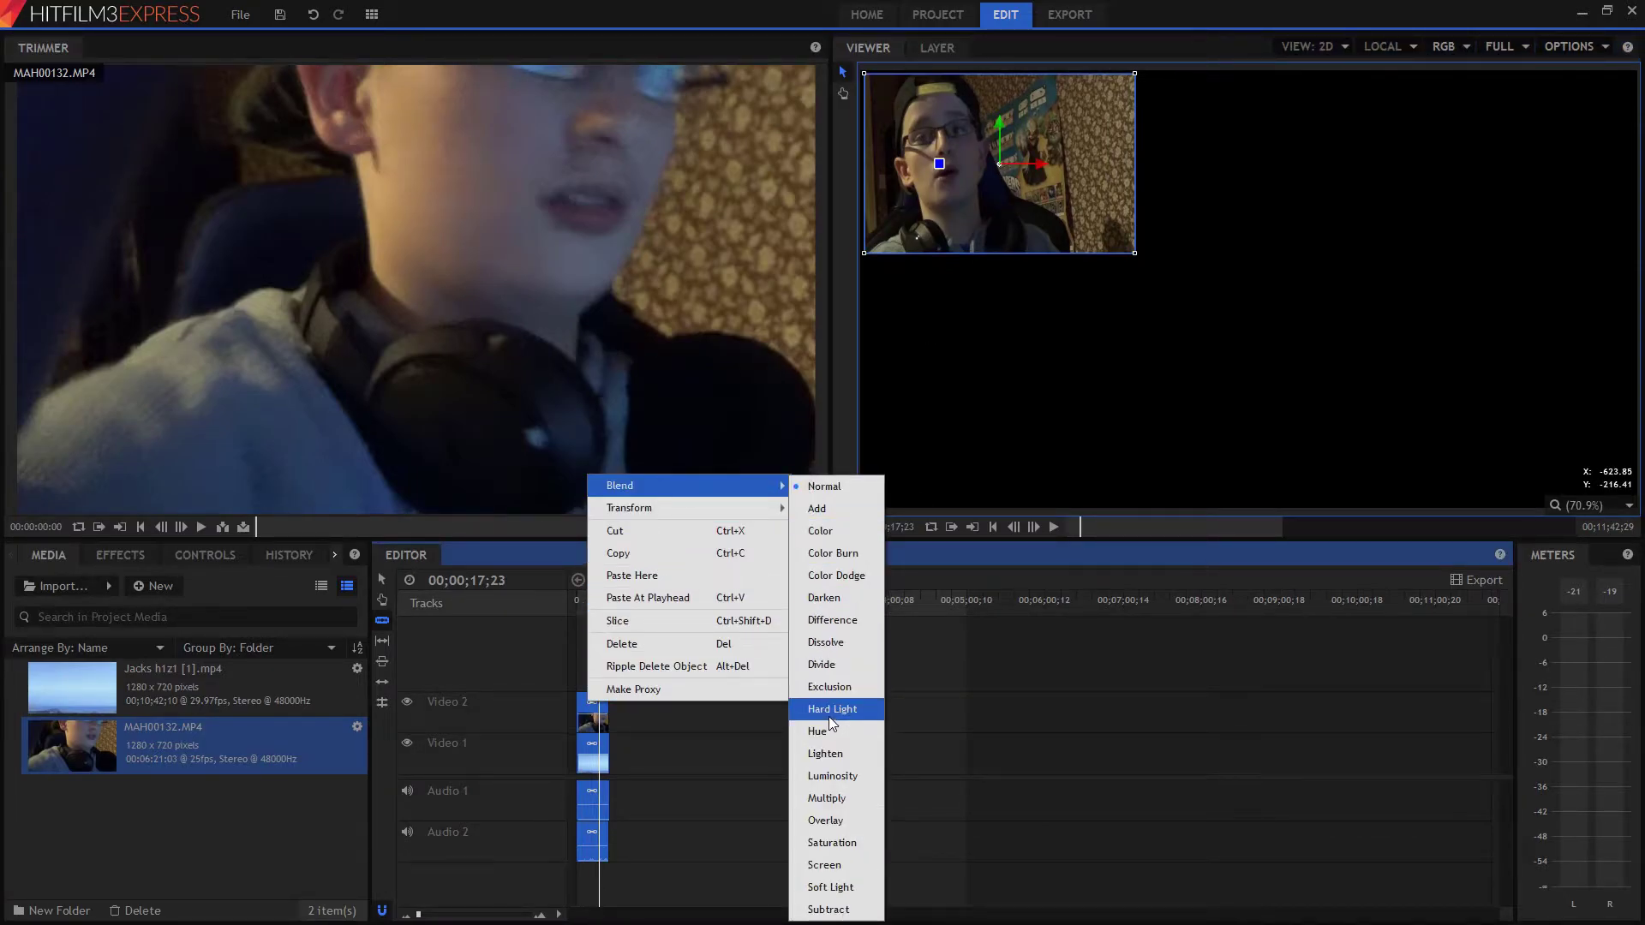
pyautogui.click(825, 812)
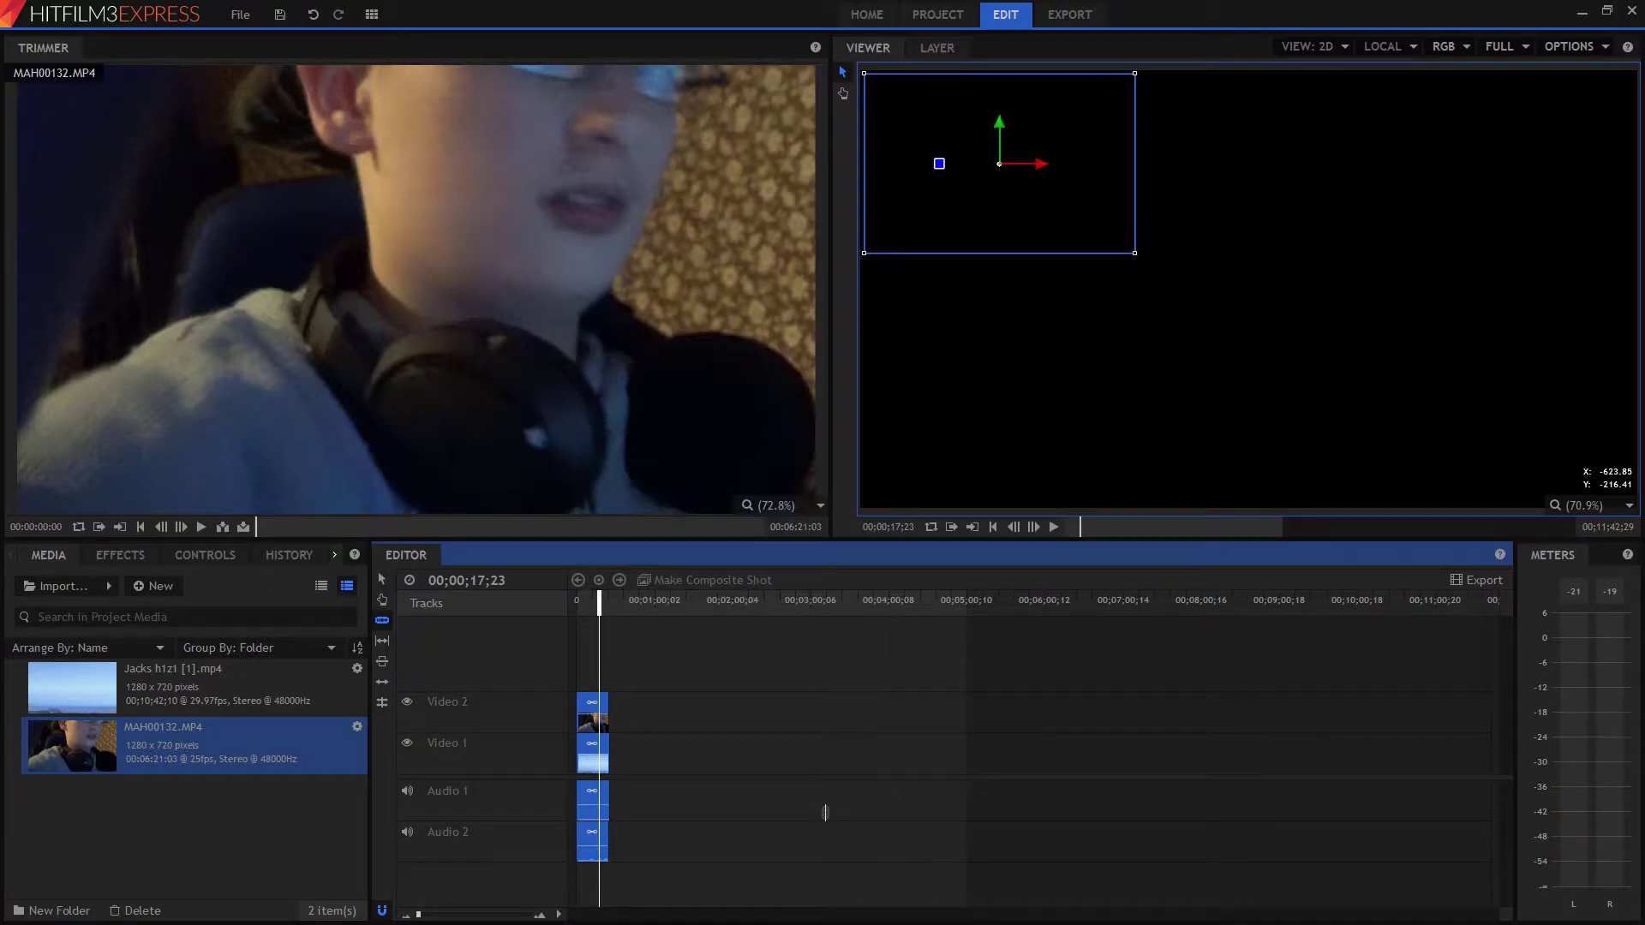
pyautogui.rightClick(590, 704)
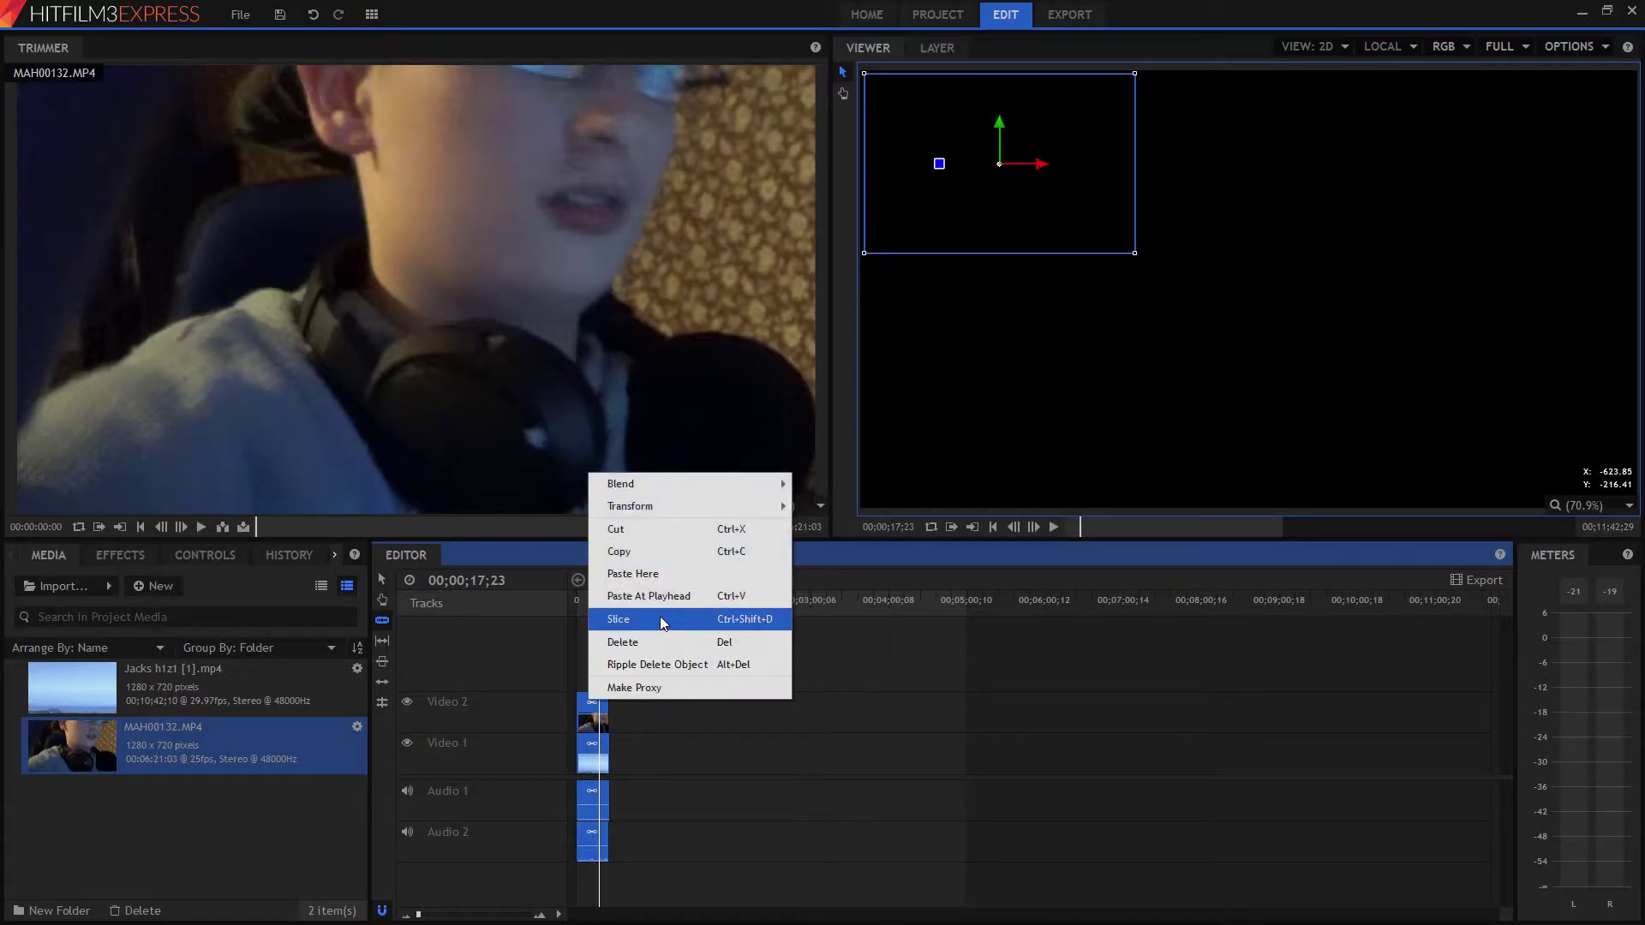
pyautogui.moveTo(735, 485)
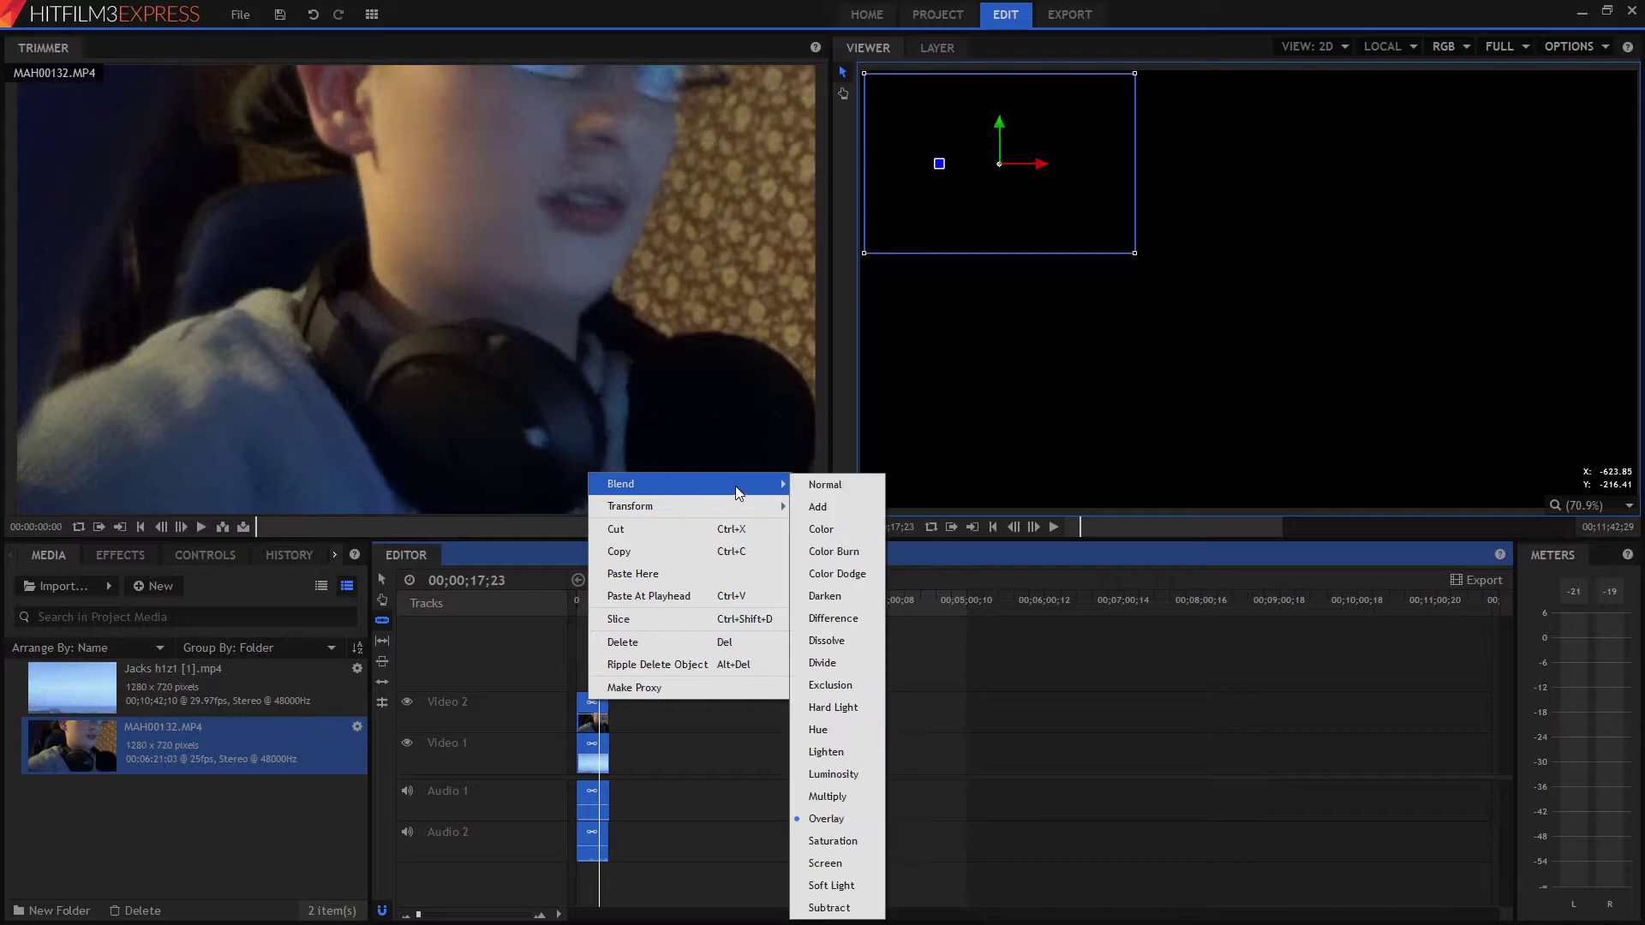
pyautogui.click(825, 485)
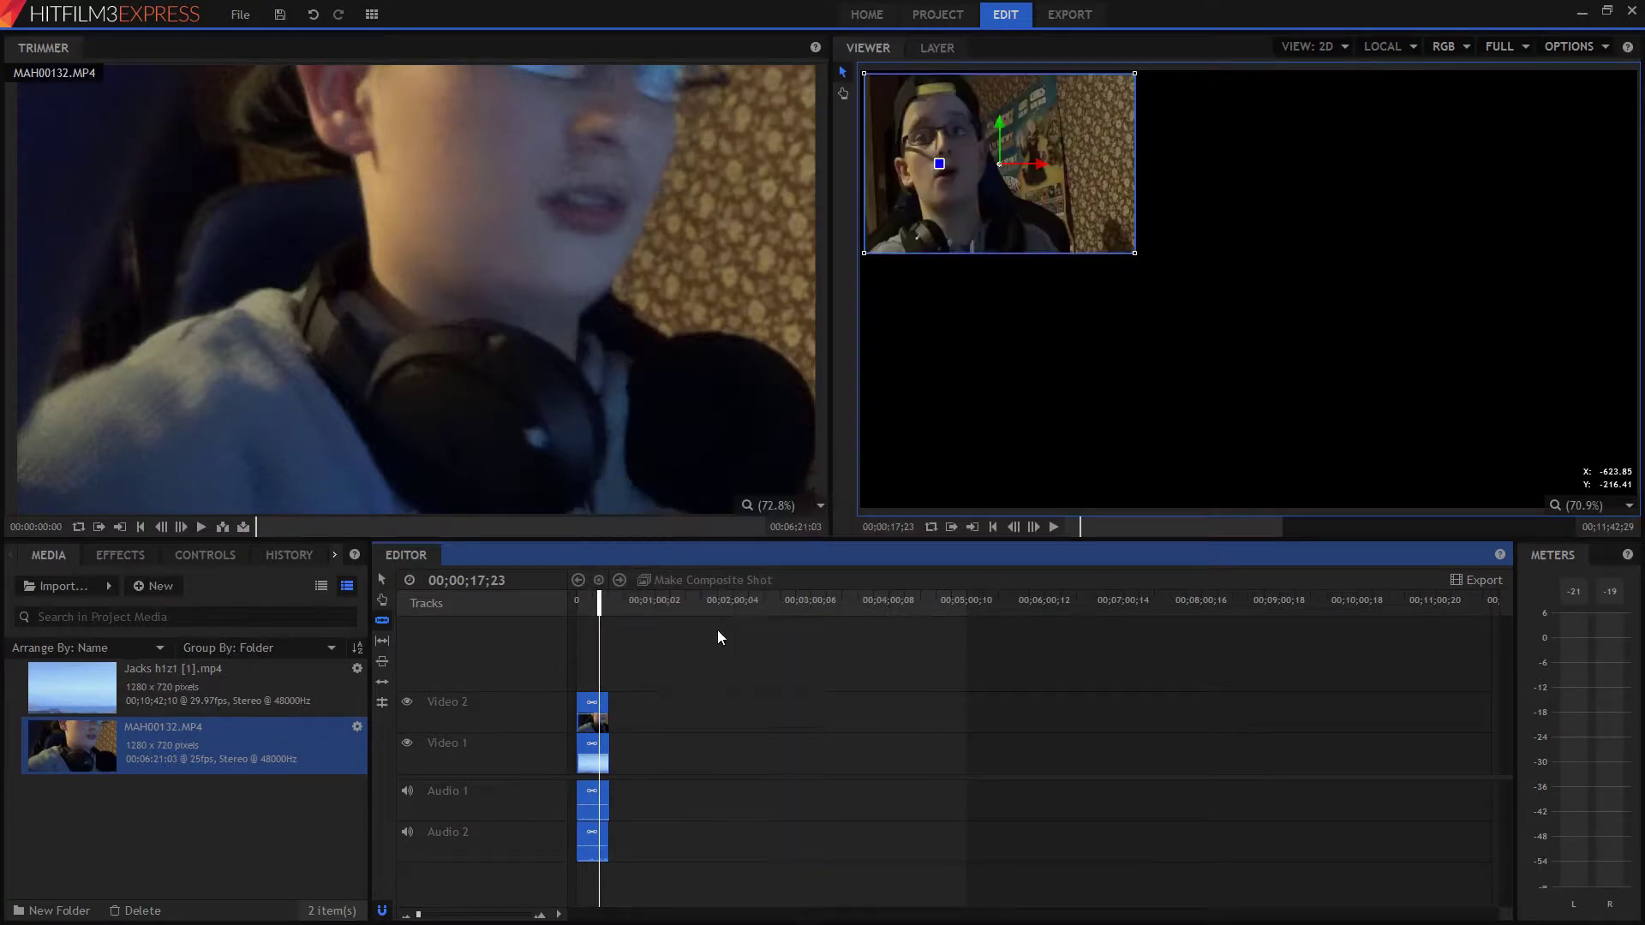
# - Try Multiply blending on the lower timeline clip, then set it back to Normal
pyautogui.rightClick(588, 797)
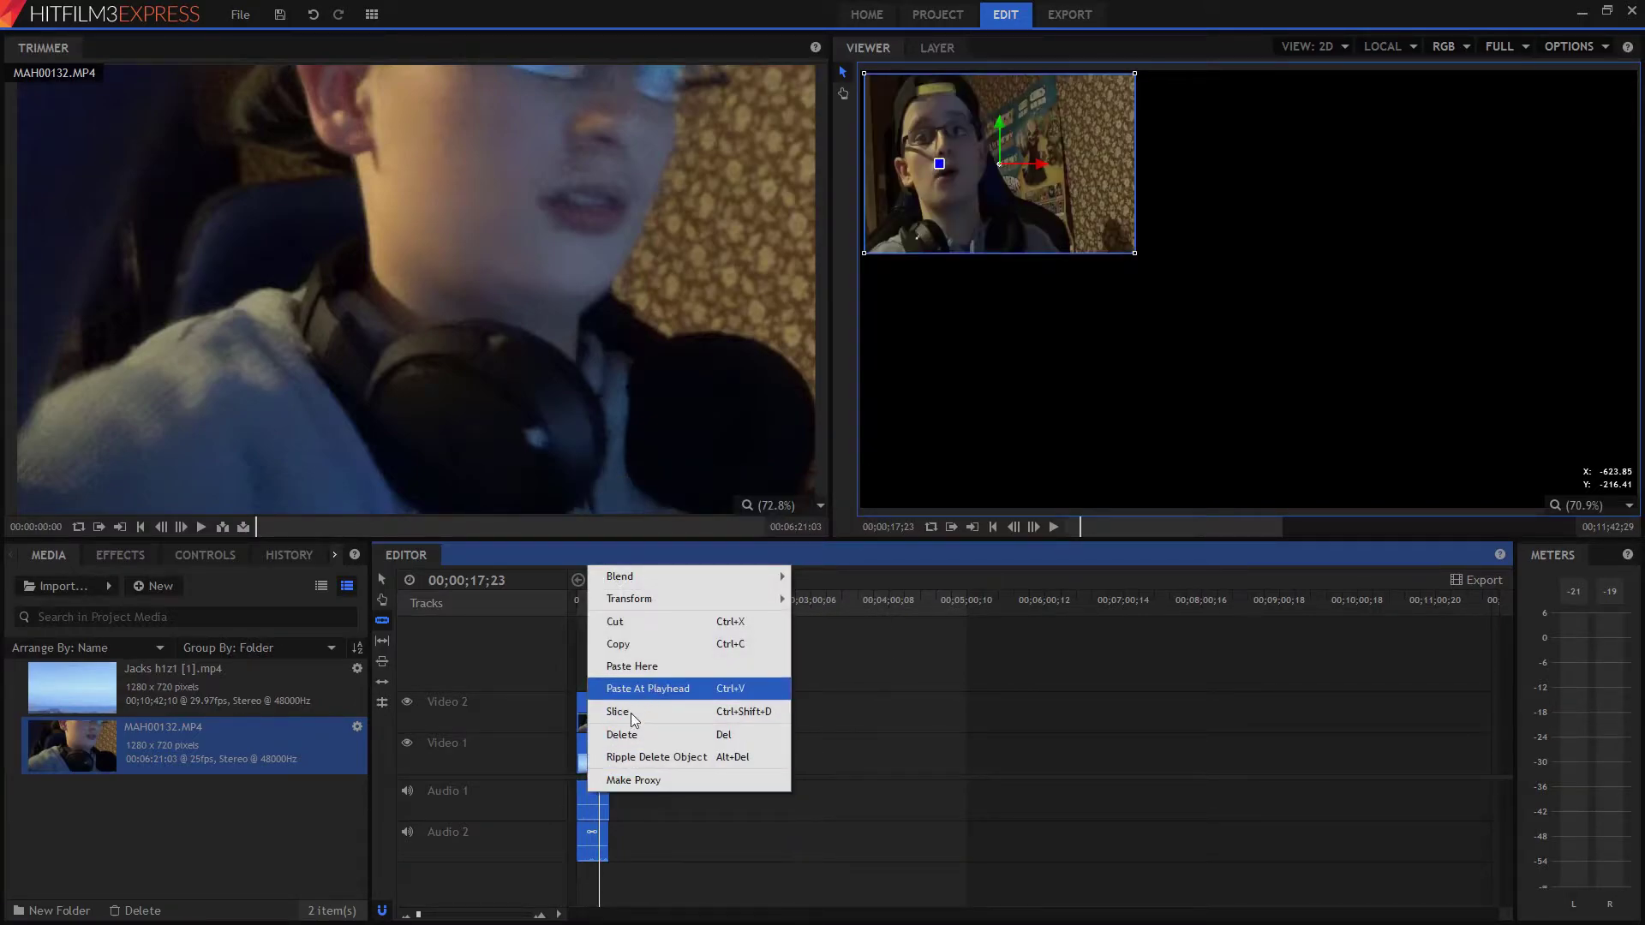
pyautogui.rightClick(583, 804)
pyautogui.moveTo(698, 591)
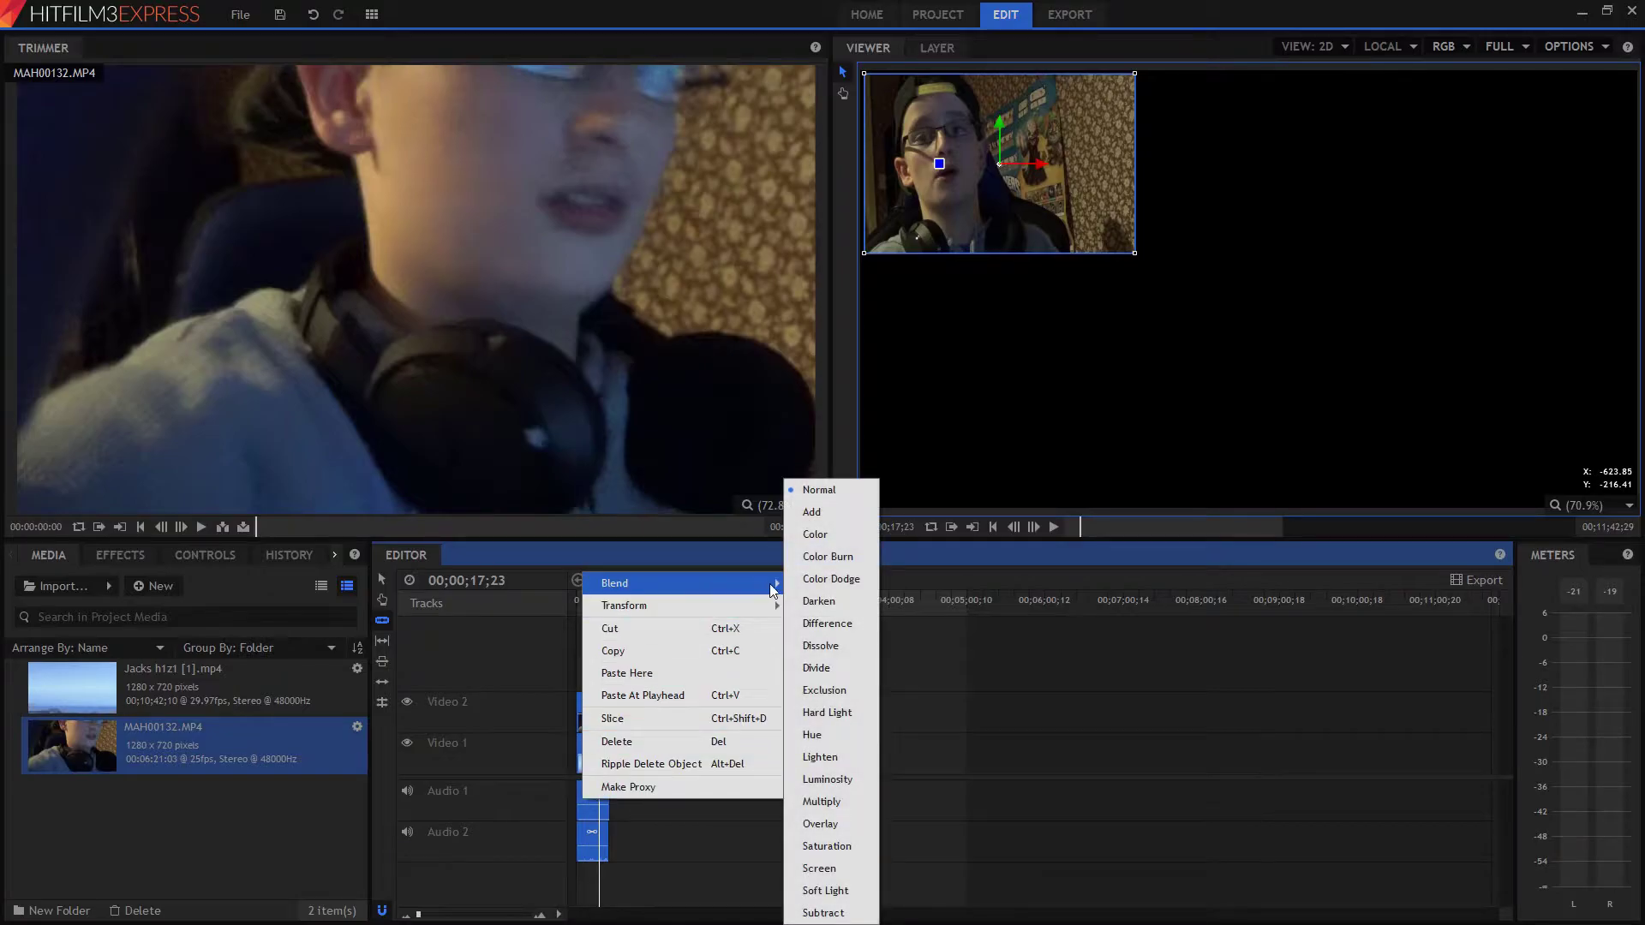
pyautogui.click(822, 804)
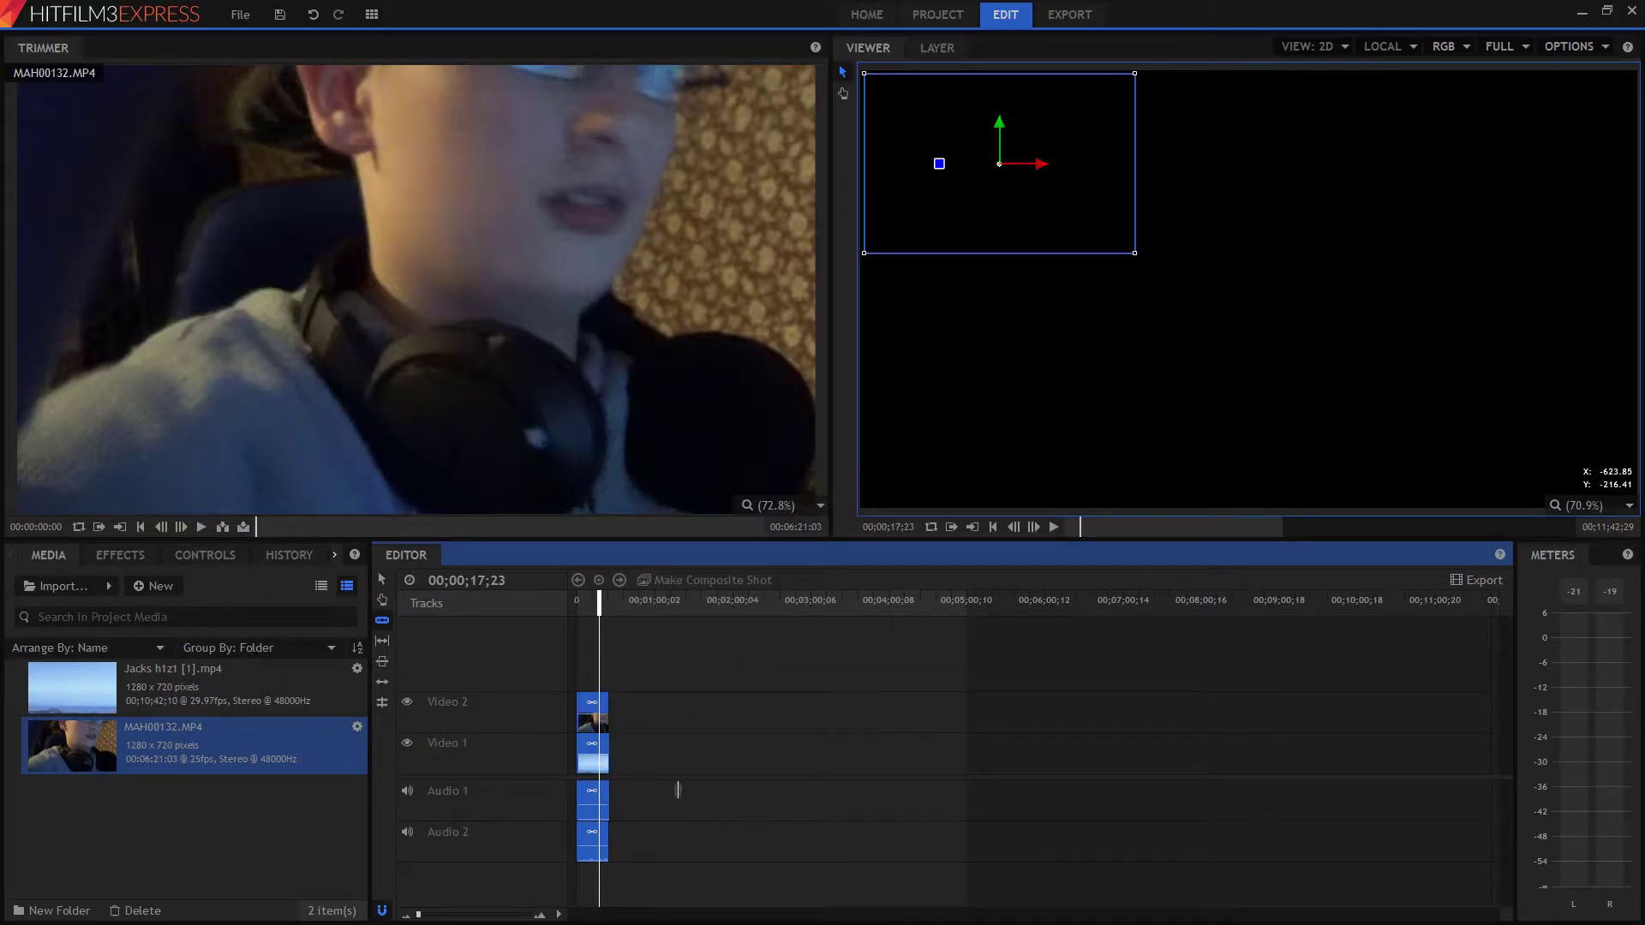
pyautogui.rightClick(590, 797)
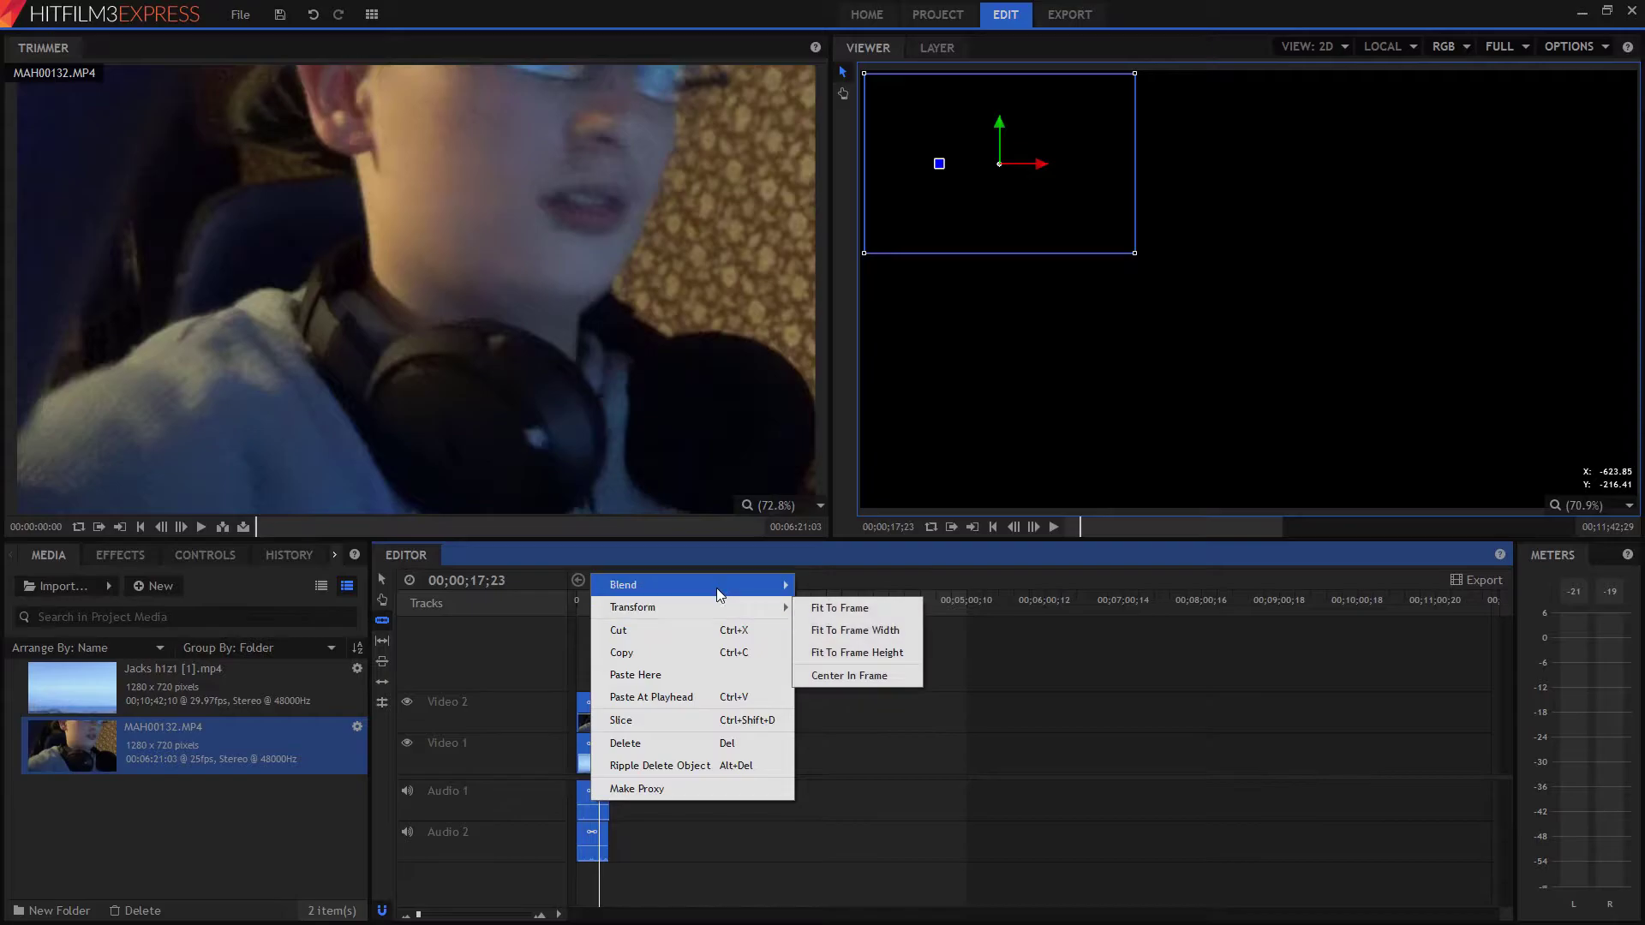
pyautogui.moveTo(723, 584)
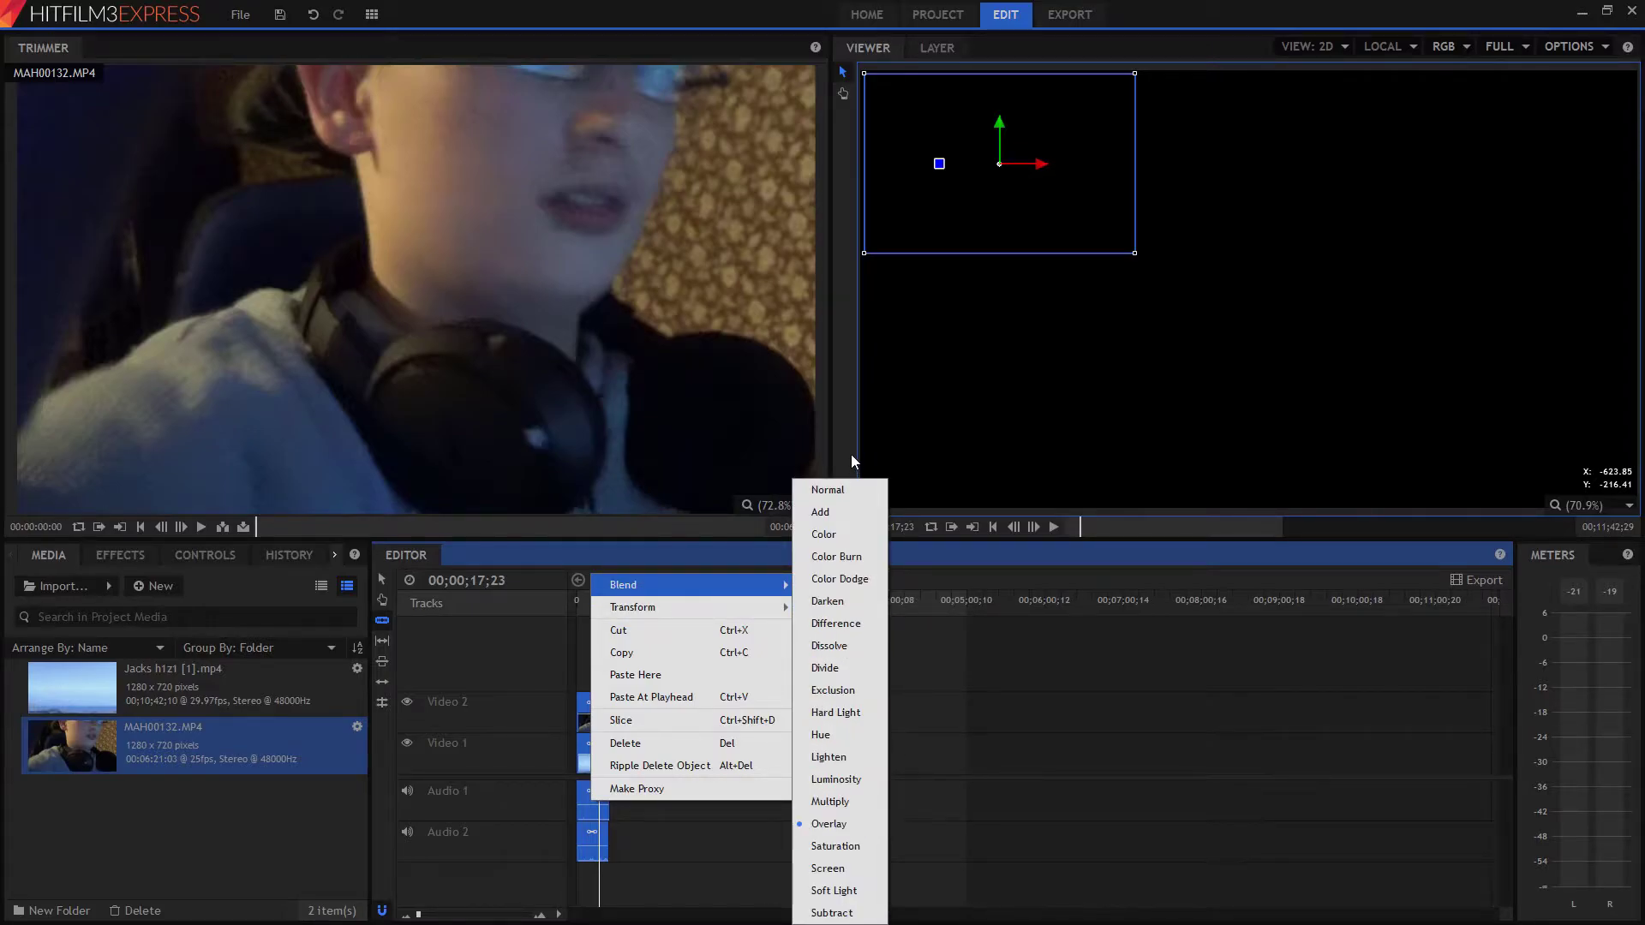
pyautogui.click(838, 489)
pyautogui.moveTo(597, 606); pyautogui.dragTo(561, 595)
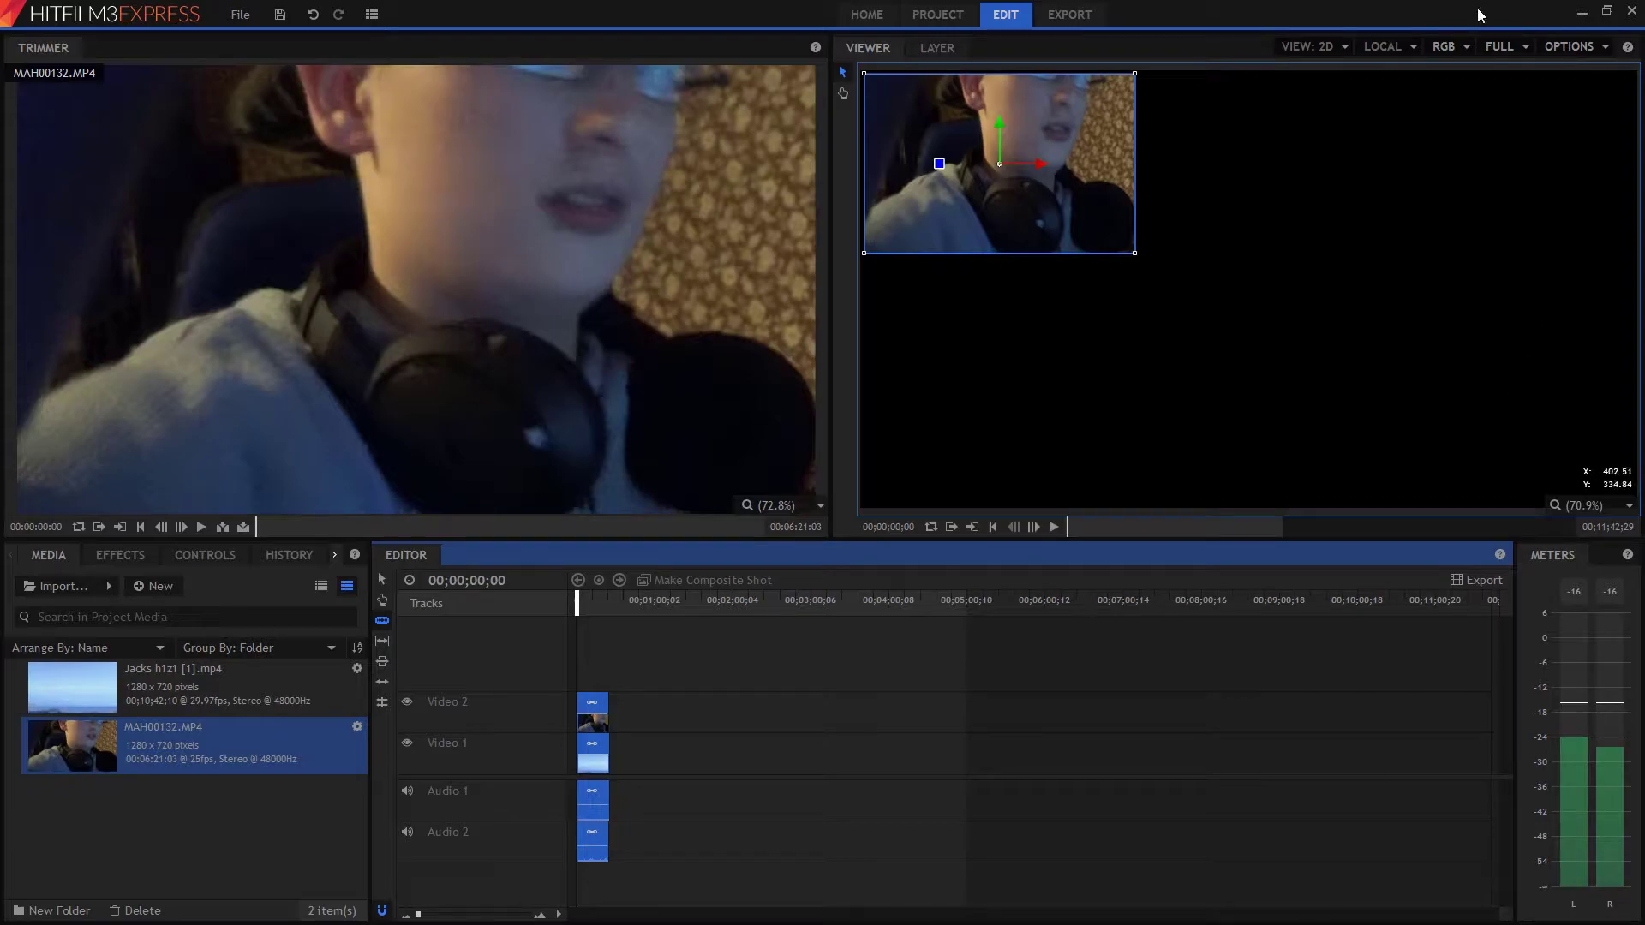
# - Drop HitFilm 3 Express's level to 0 in Volume Mixer, then maximize the editor again
pyautogui.click(1607, 11)
pyautogui.click(1553, 910)
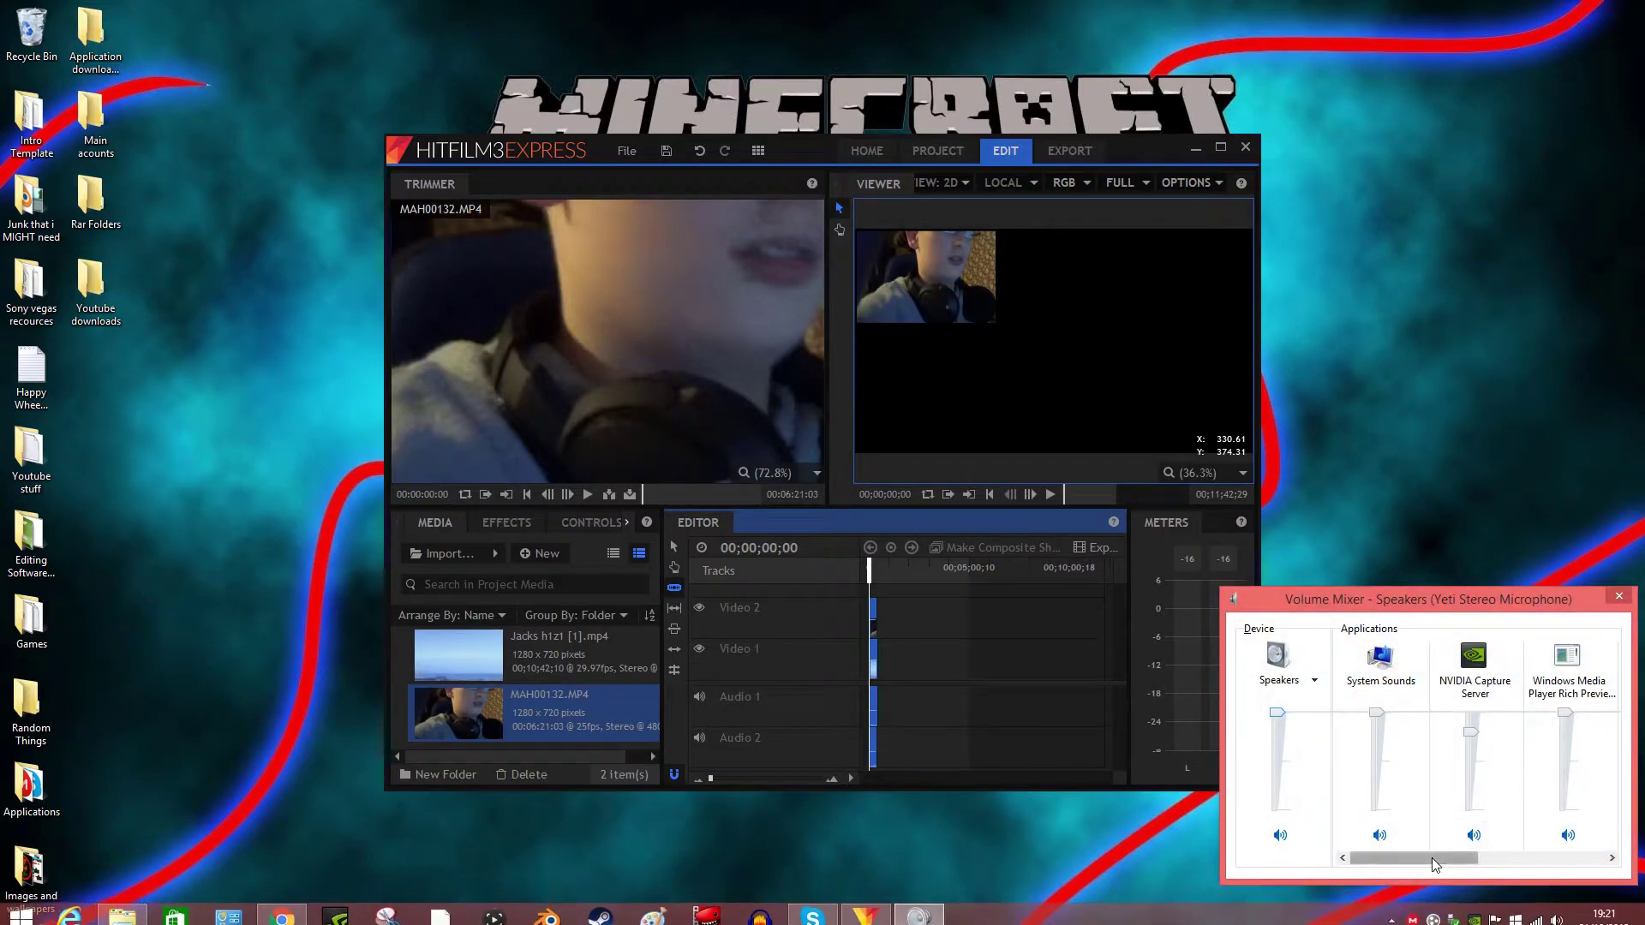
pyautogui.moveTo(1431, 857); pyautogui.dragTo(1533, 857)
pyautogui.moveTo(1566, 712); pyautogui.dragTo(1569, 831)
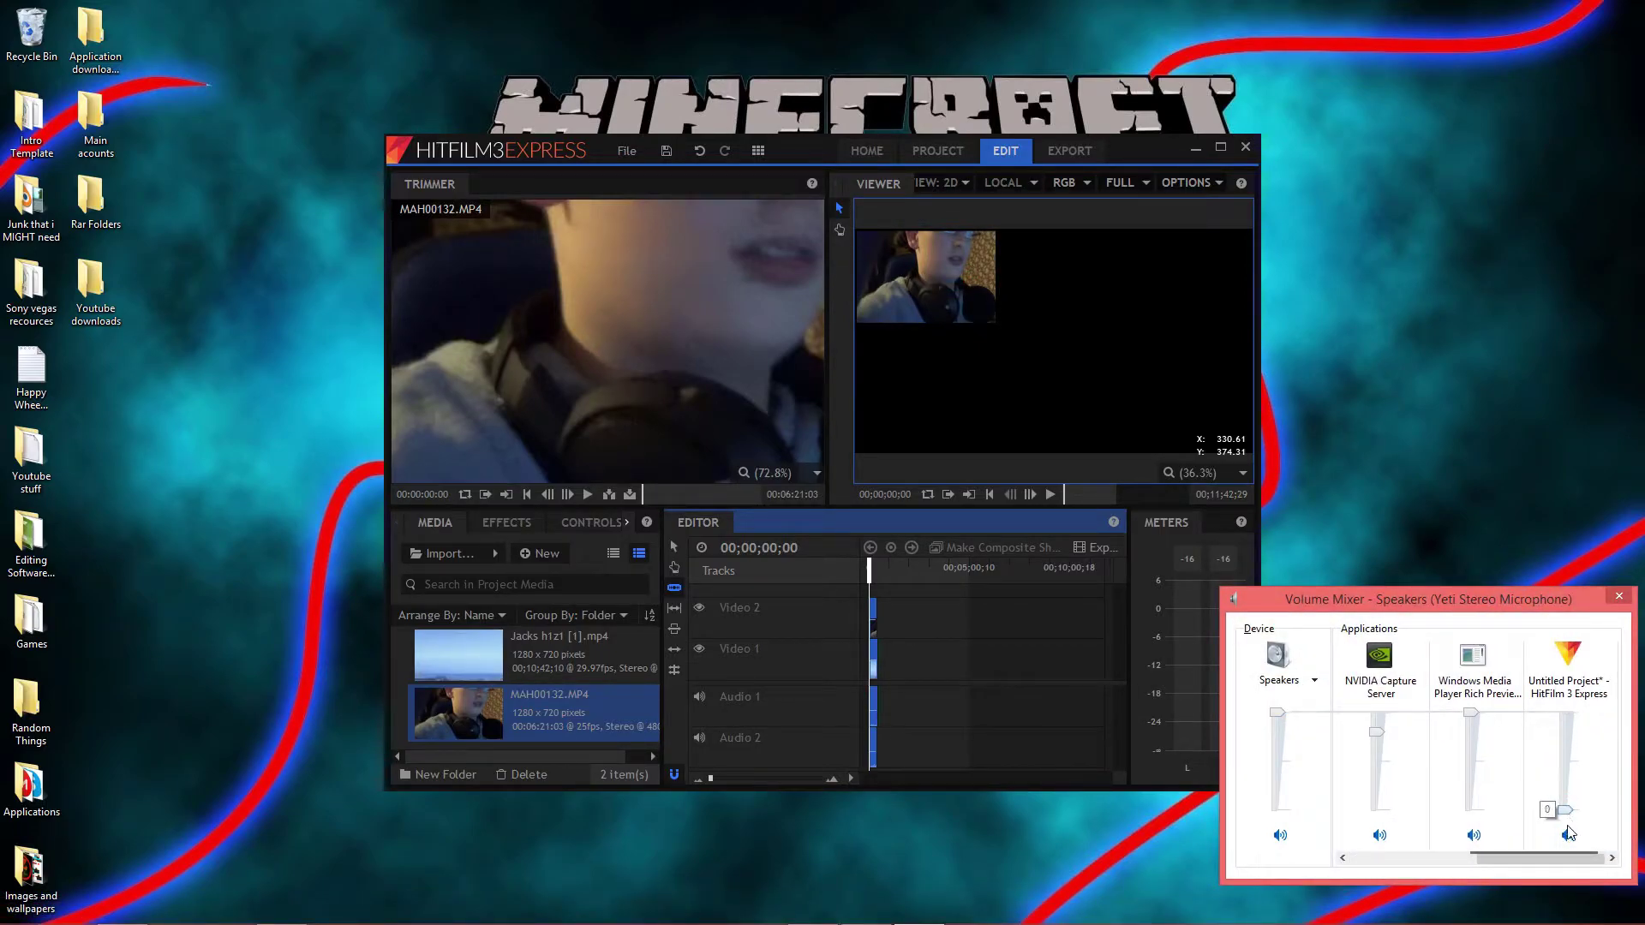
pyautogui.click(1619, 598)
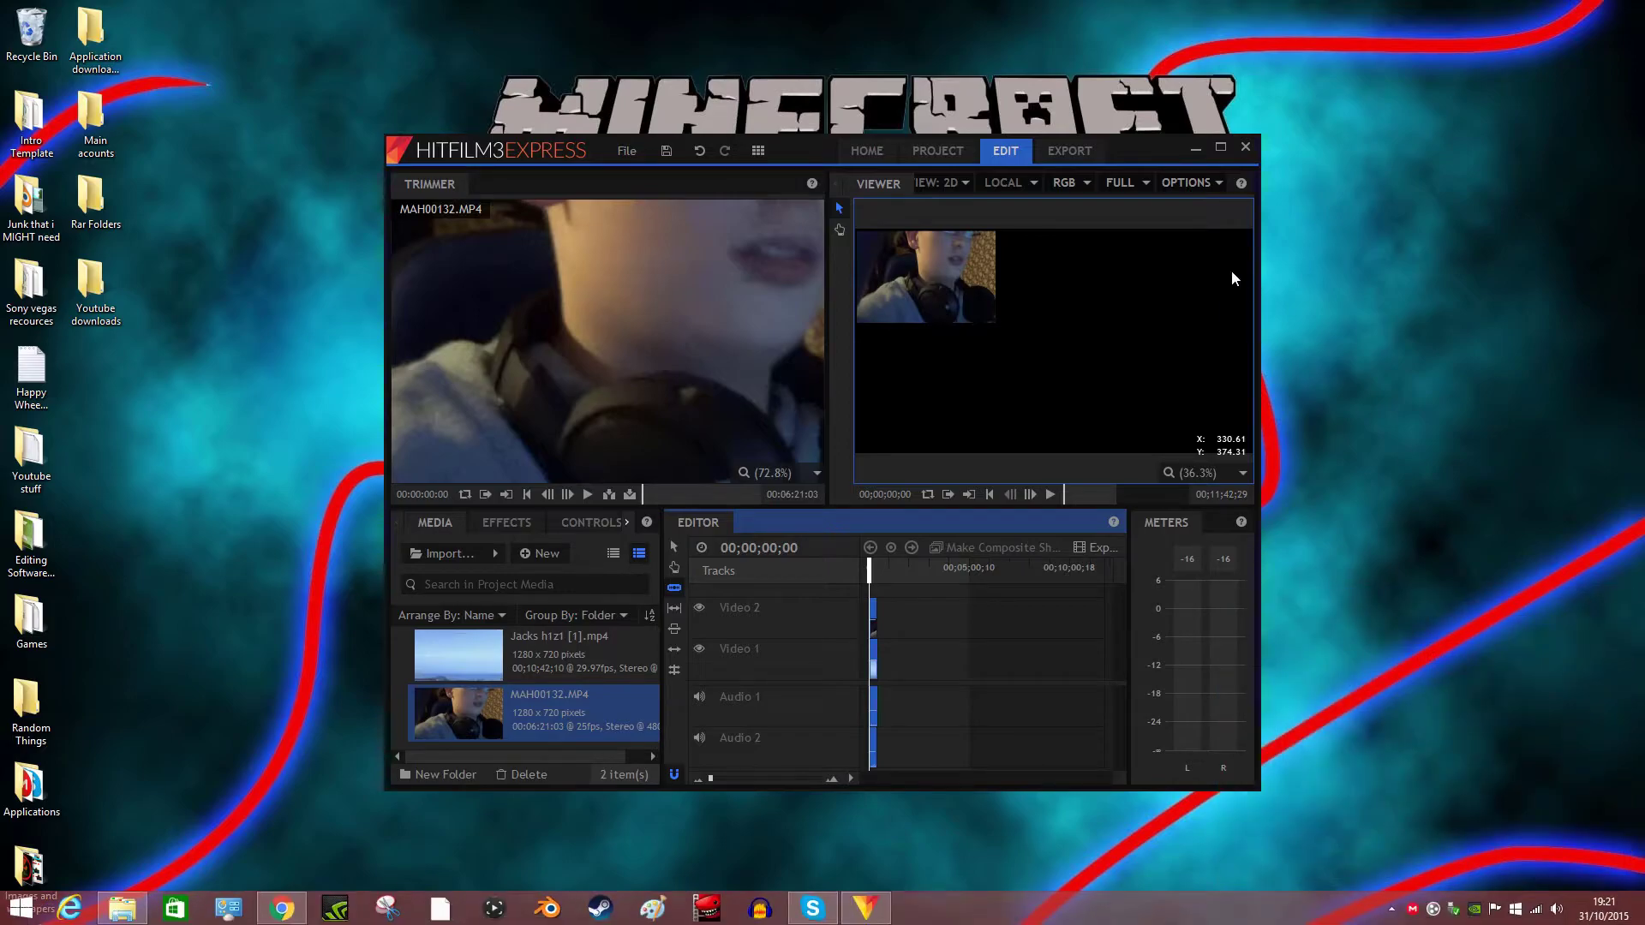
pyautogui.click(1220, 148)
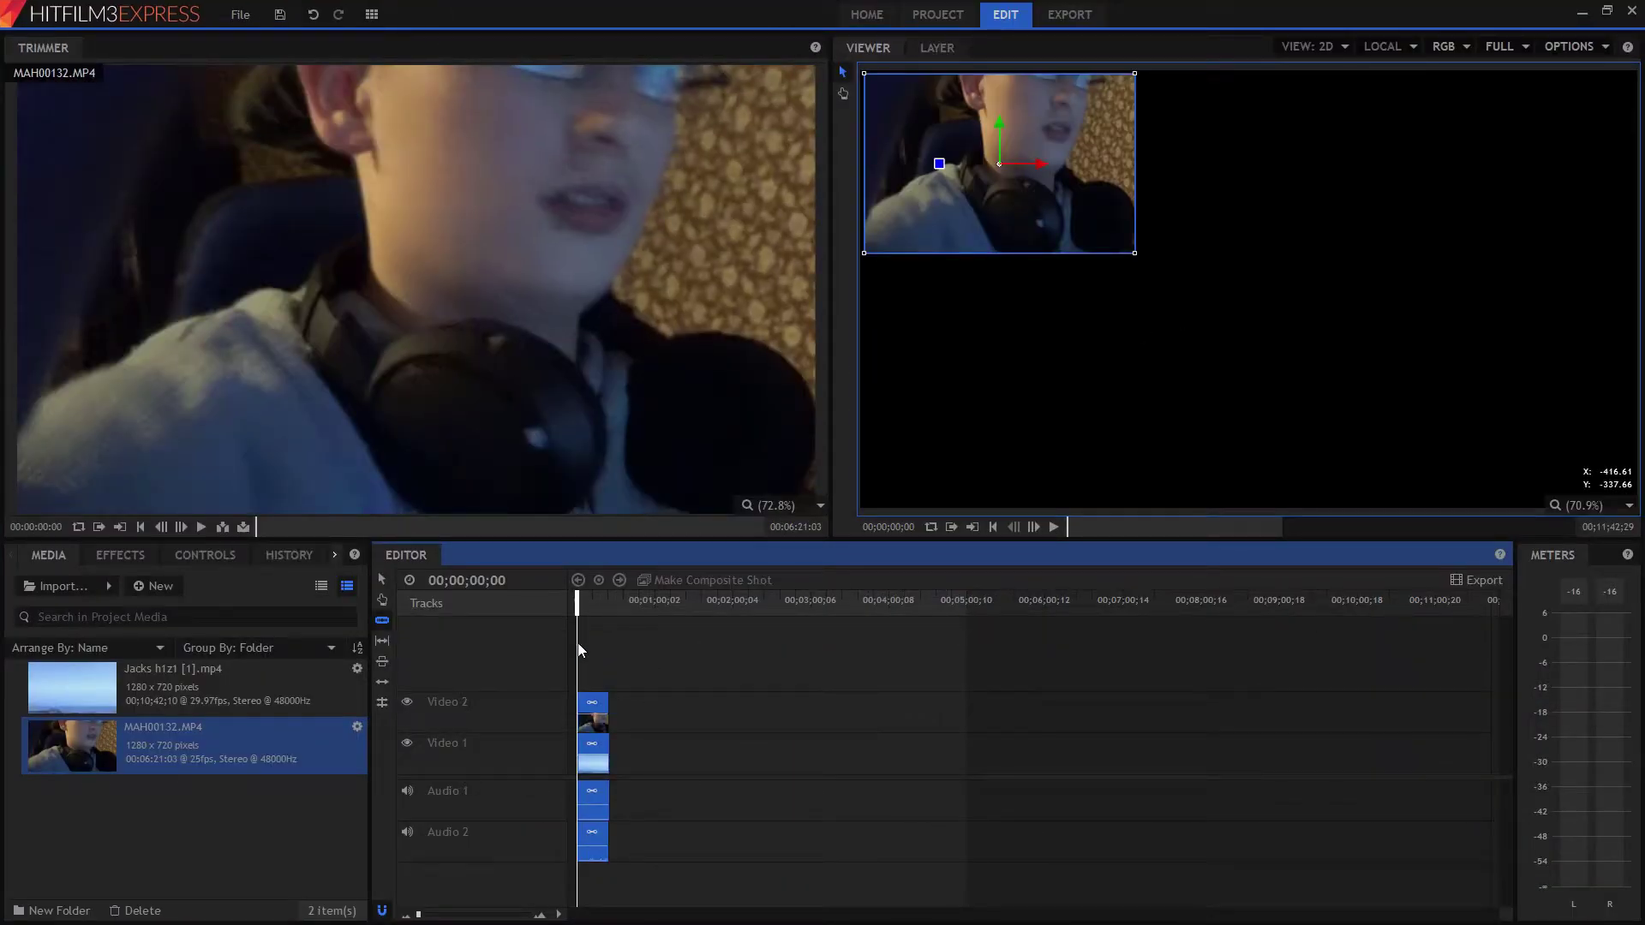
# - Make the webcam clip fill the whole frame from its right-click menu
pyautogui.moveTo(577, 600); pyautogui.dragTo(594, 597)
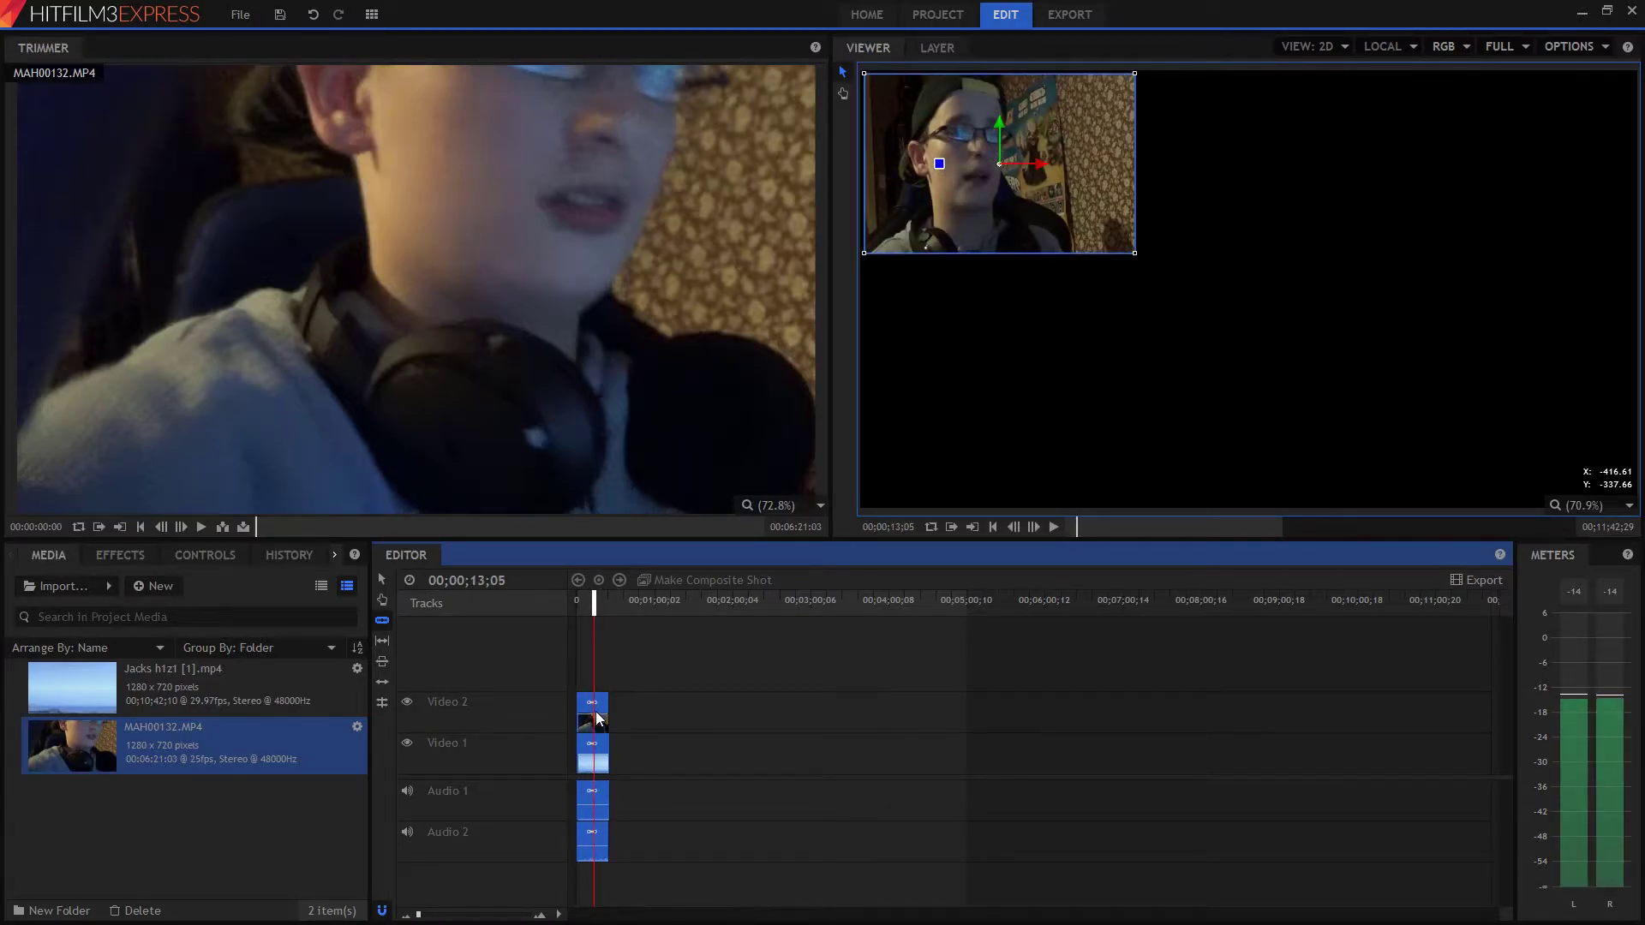
pyautogui.rightClick(602, 710)
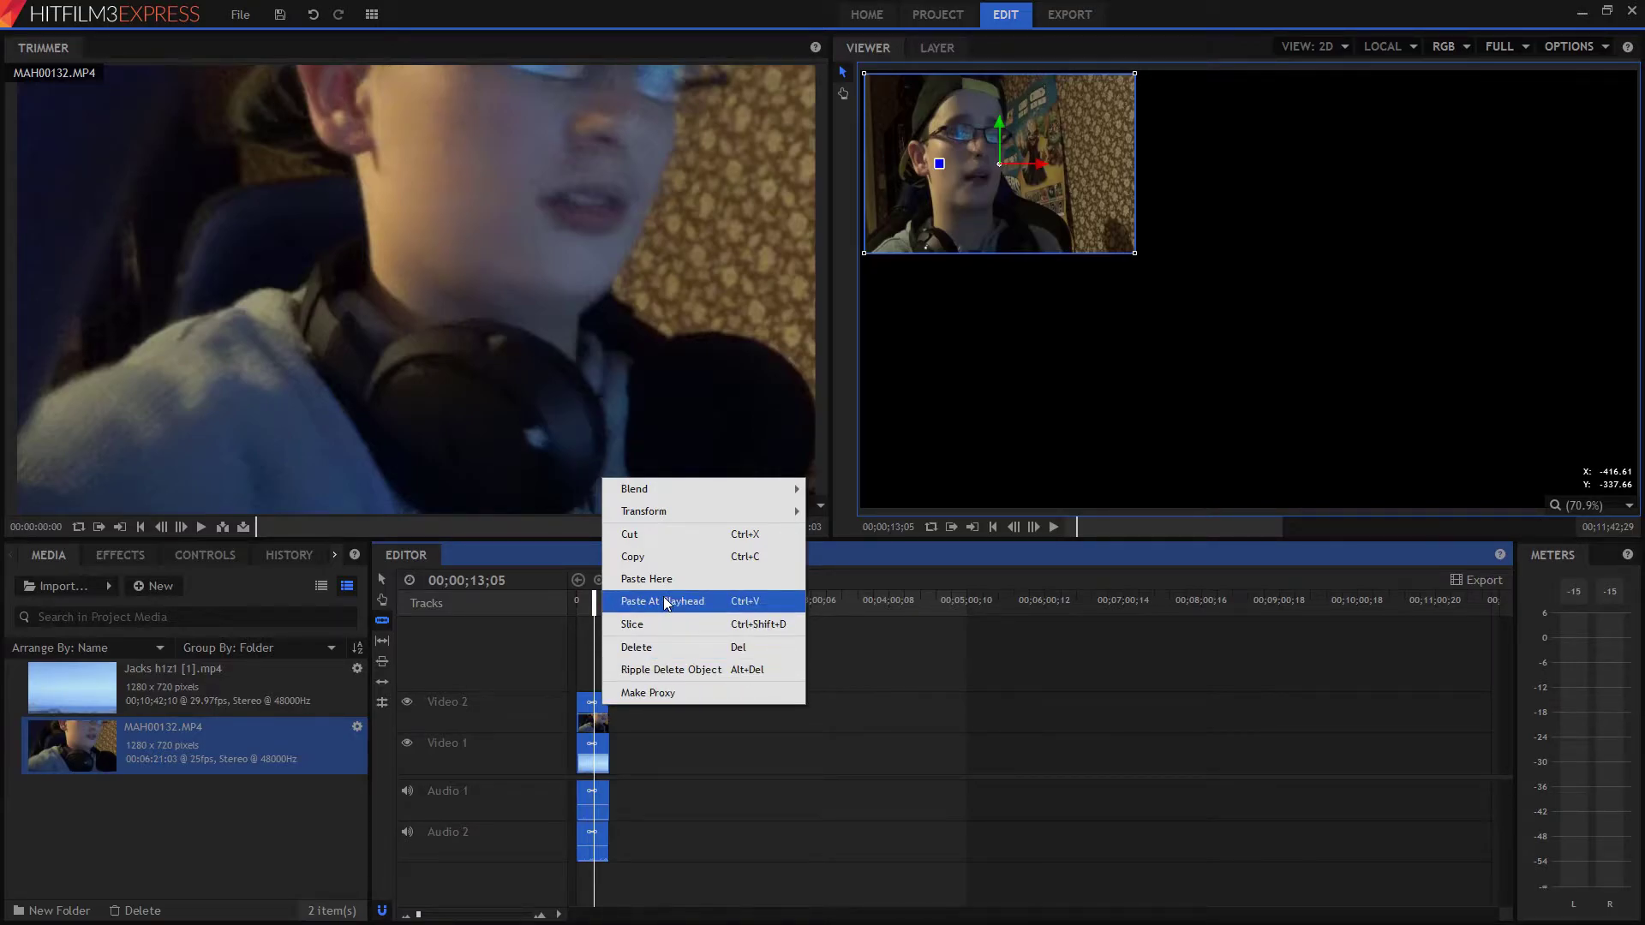
pyautogui.moveTo(681, 512)
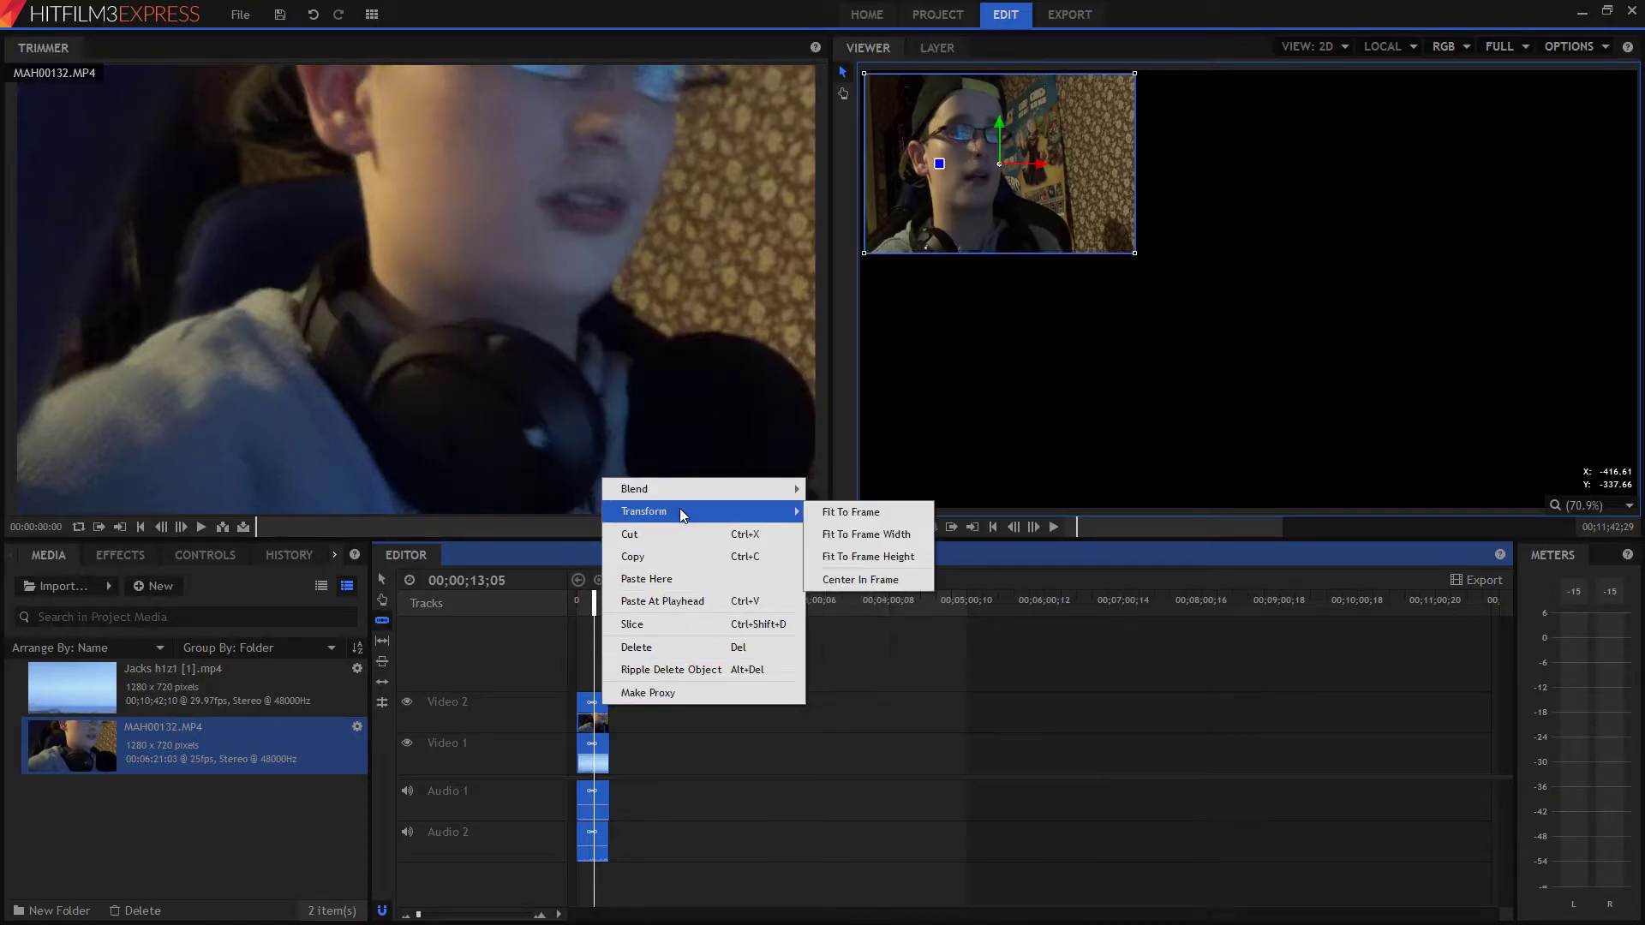
pyautogui.click(874, 517)
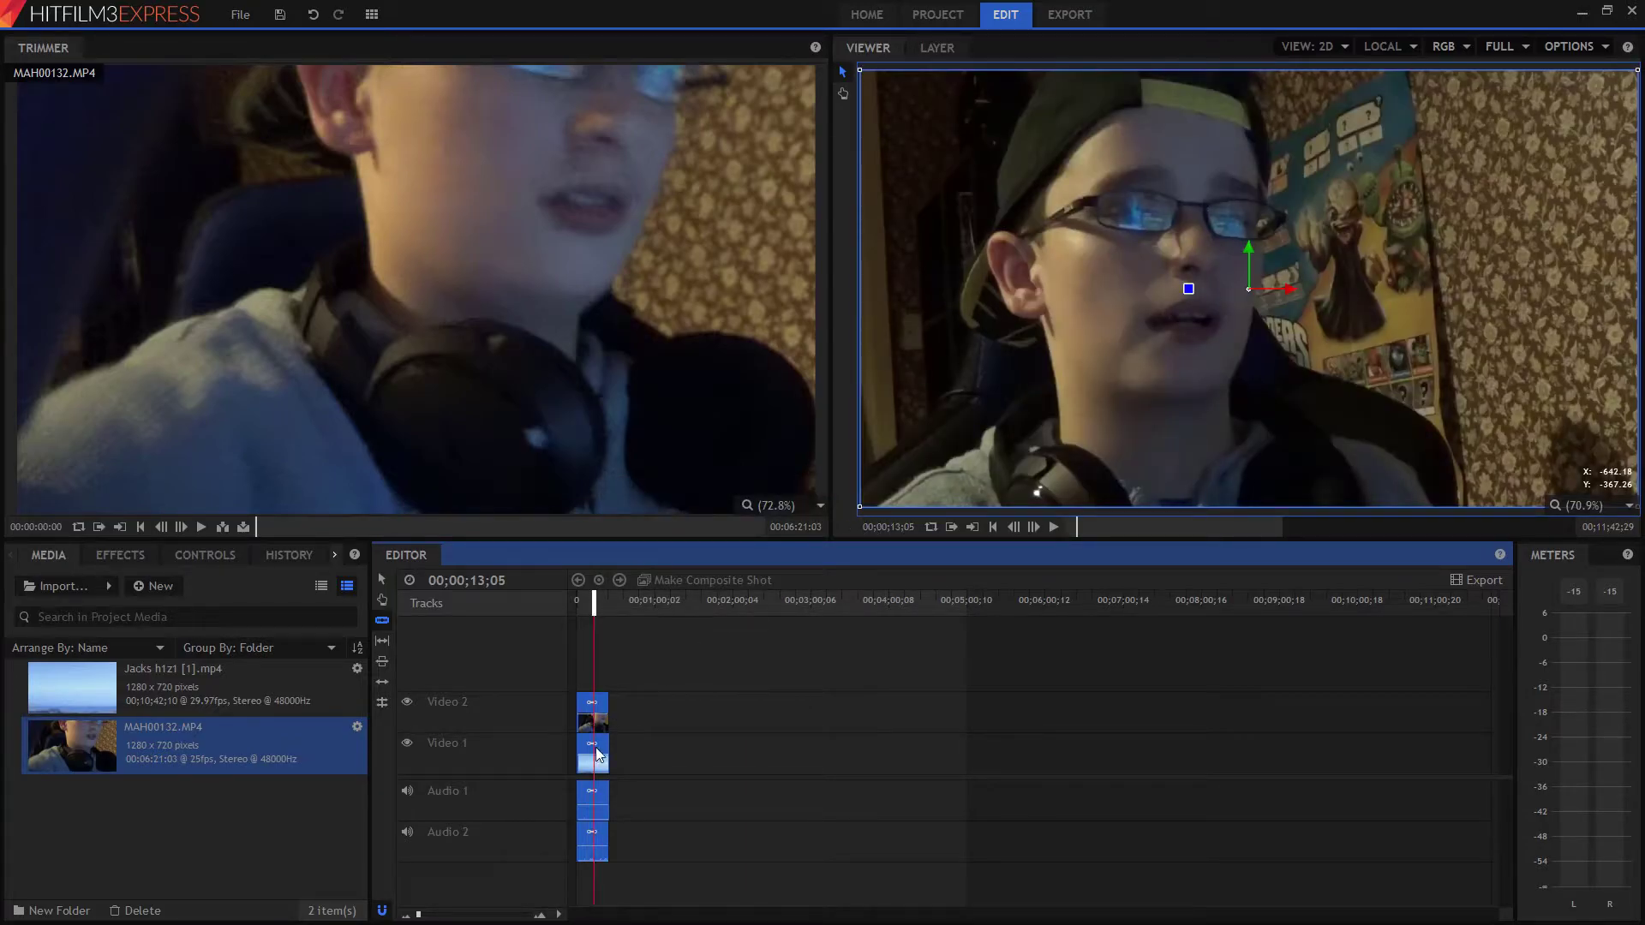
# - Split the game clip twice, then marquee-select the webcam clip with its linked Audio 2 clip
pyautogui.click(592, 791)
pyautogui.click(585, 798)
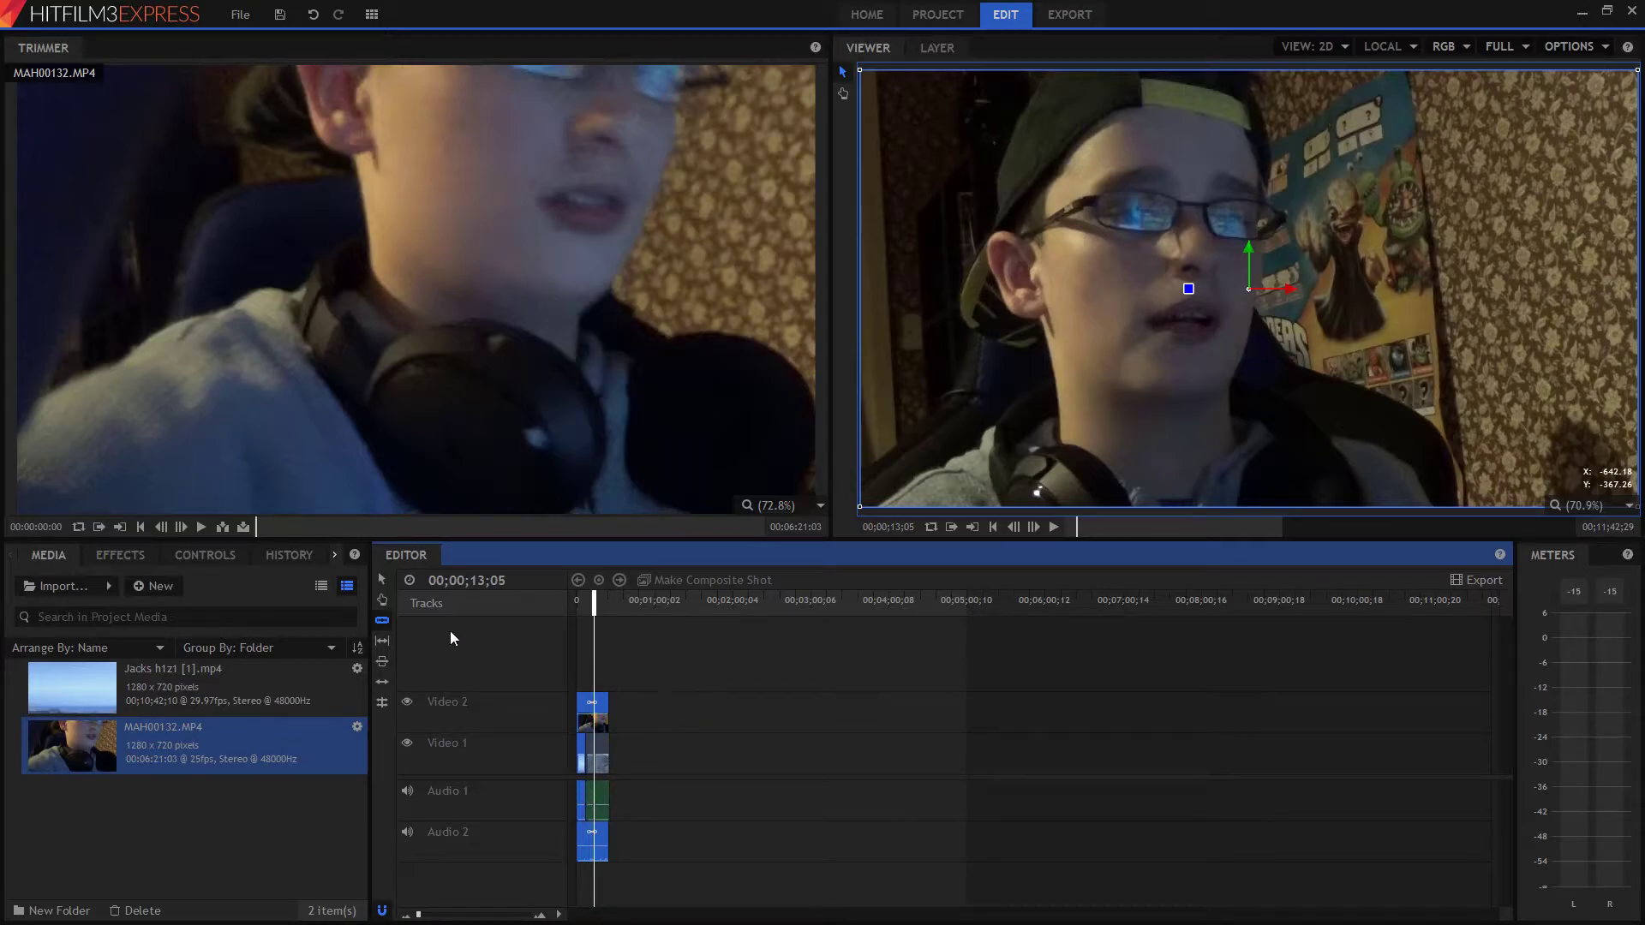
pyautogui.click(599, 654)
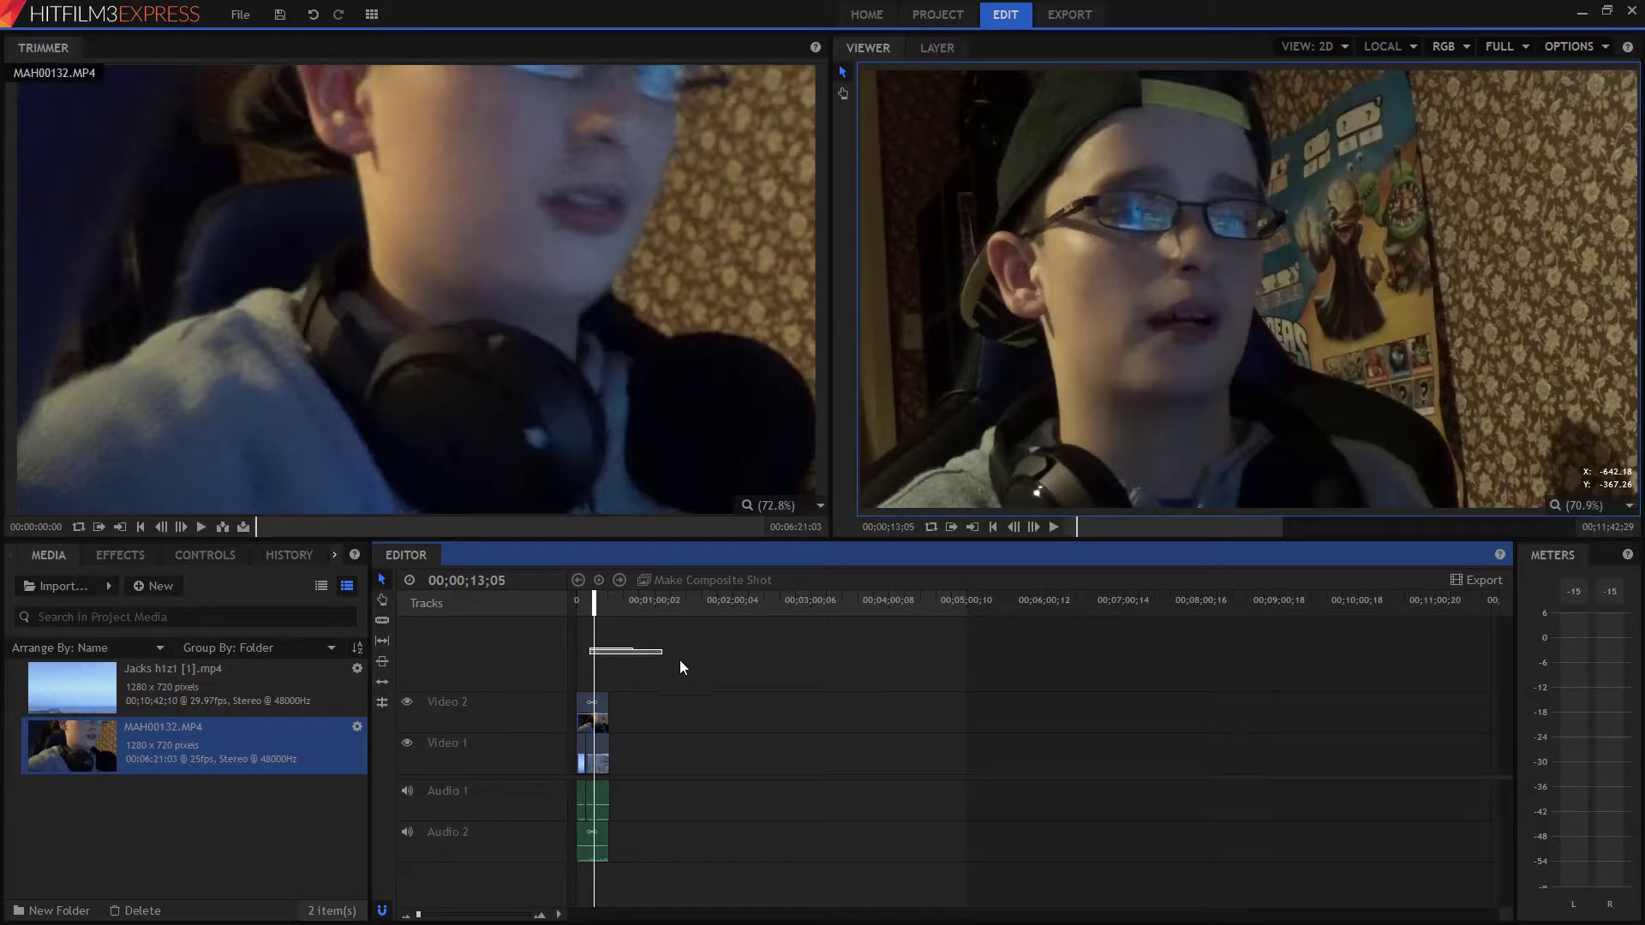
pyautogui.moveTo(672, 658); pyautogui.dragTo(764, 721)
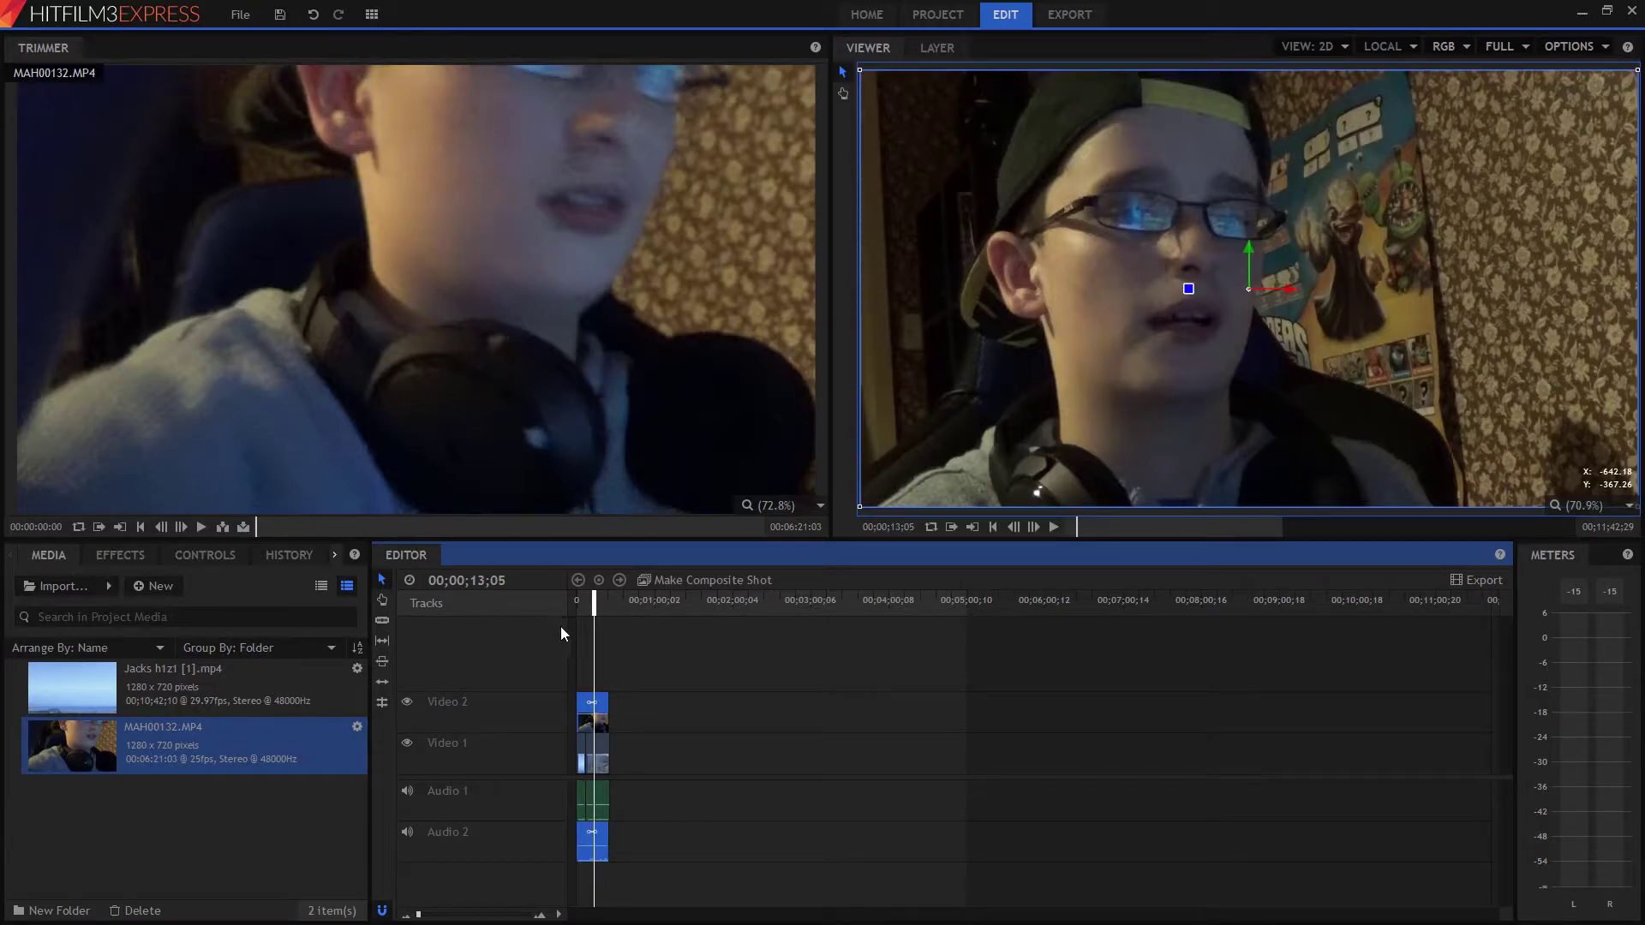
pyautogui.moveTo(594, 597); pyautogui.dragTo(592, 597)
# - Scale the webcam layer down into a small facecam in the gameplay's top-left corner, then rewind to the start
pyautogui.moveTo(859, 506); pyautogui.dragTo(1120, 380)
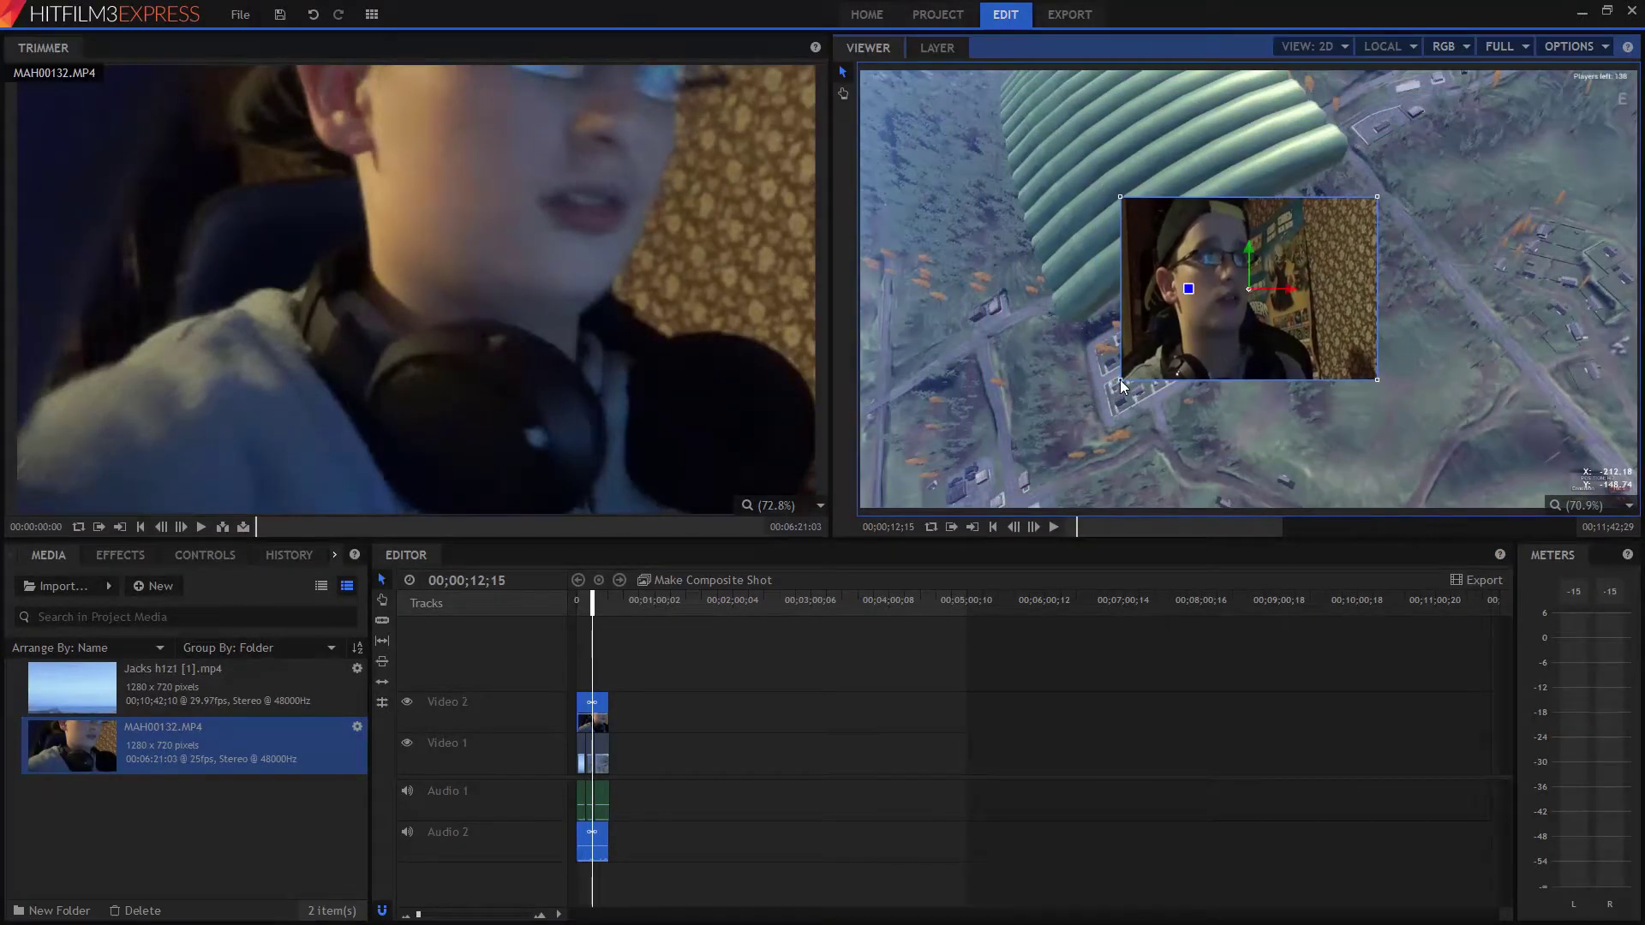
pyautogui.moveTo(594, 597); pyautogui.dragTo(598, 598)
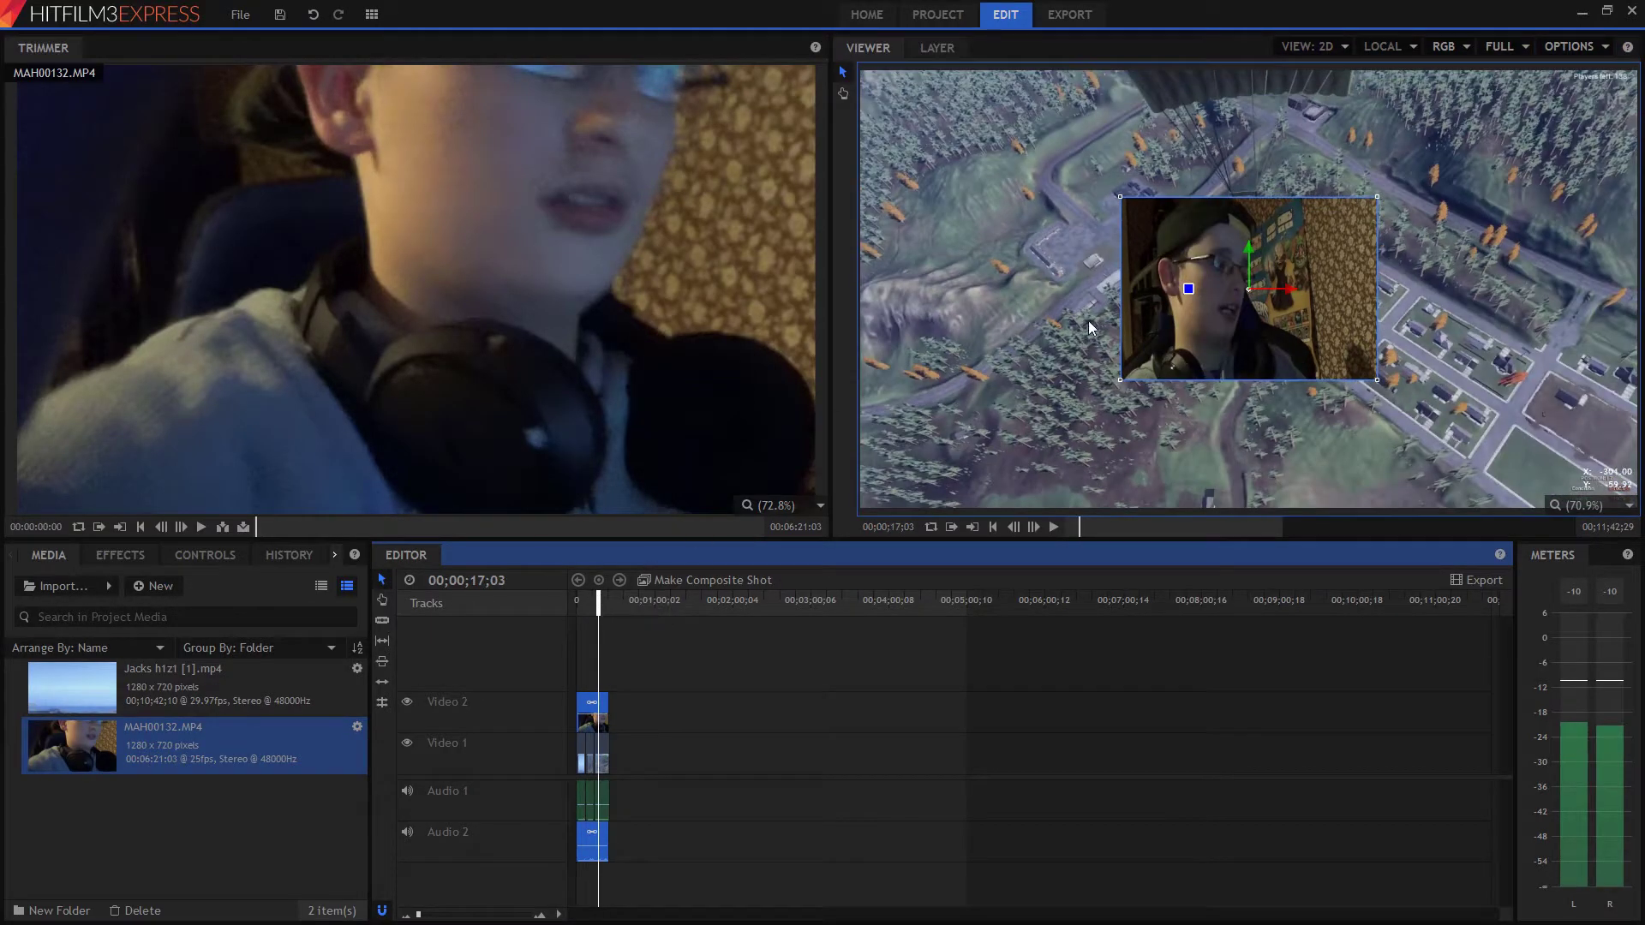
pyautogui.moveTo(1197, 359); pyautogui.dragTo(981, 261)
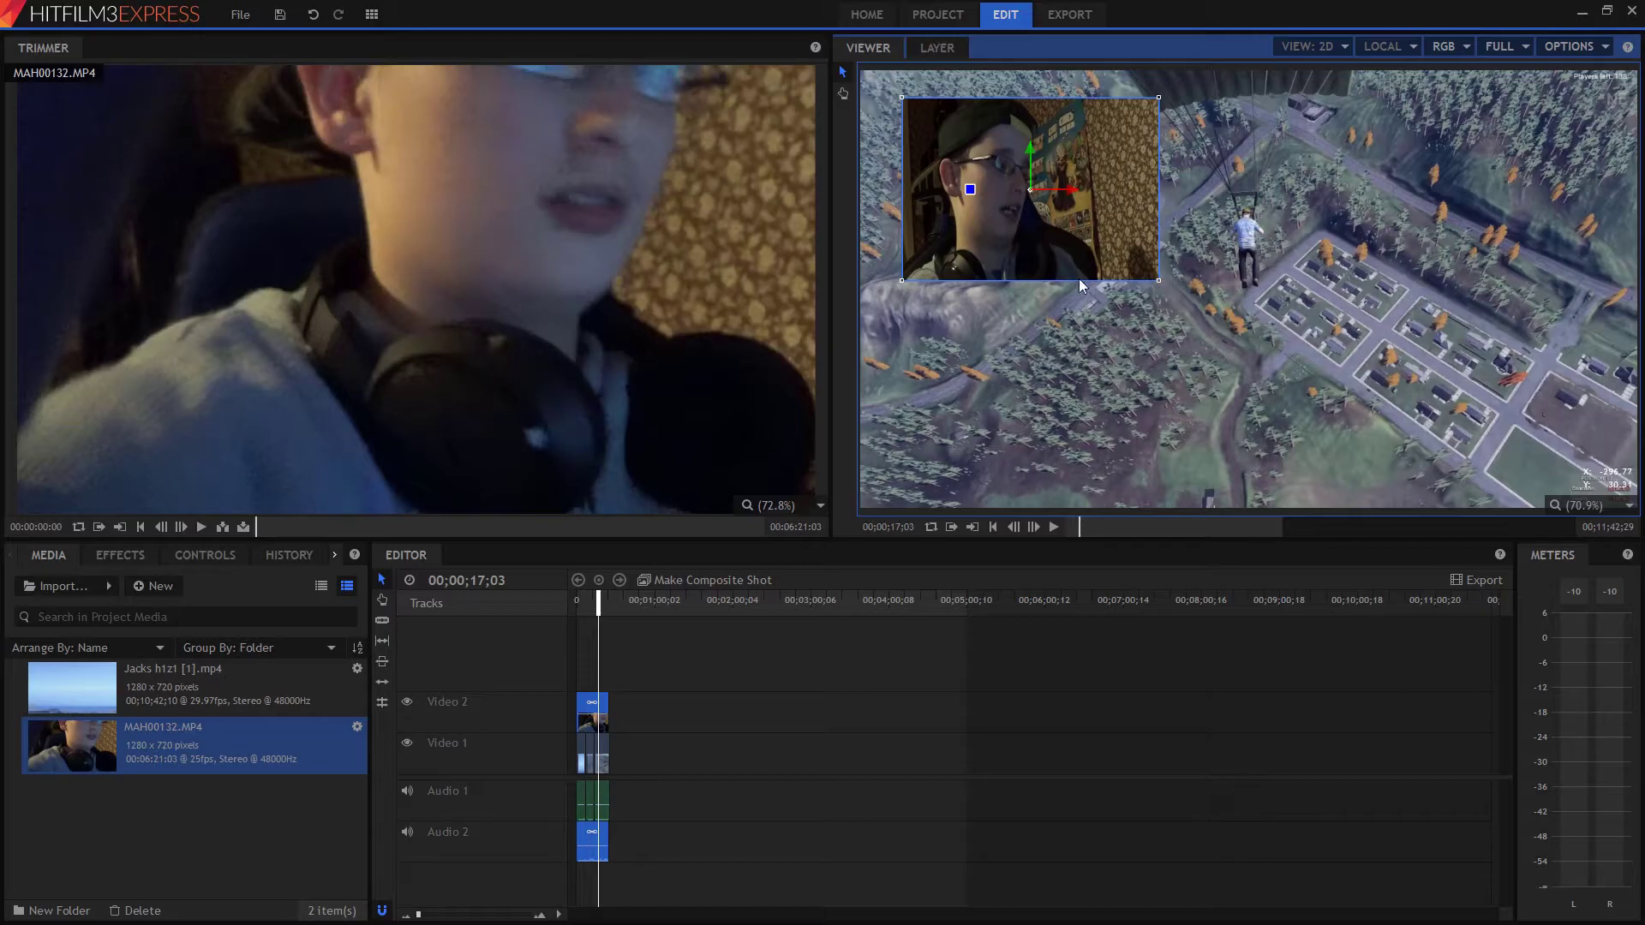
pyautogui.moveTo(1154, 283); pyautogui.dragTo(864, 199)
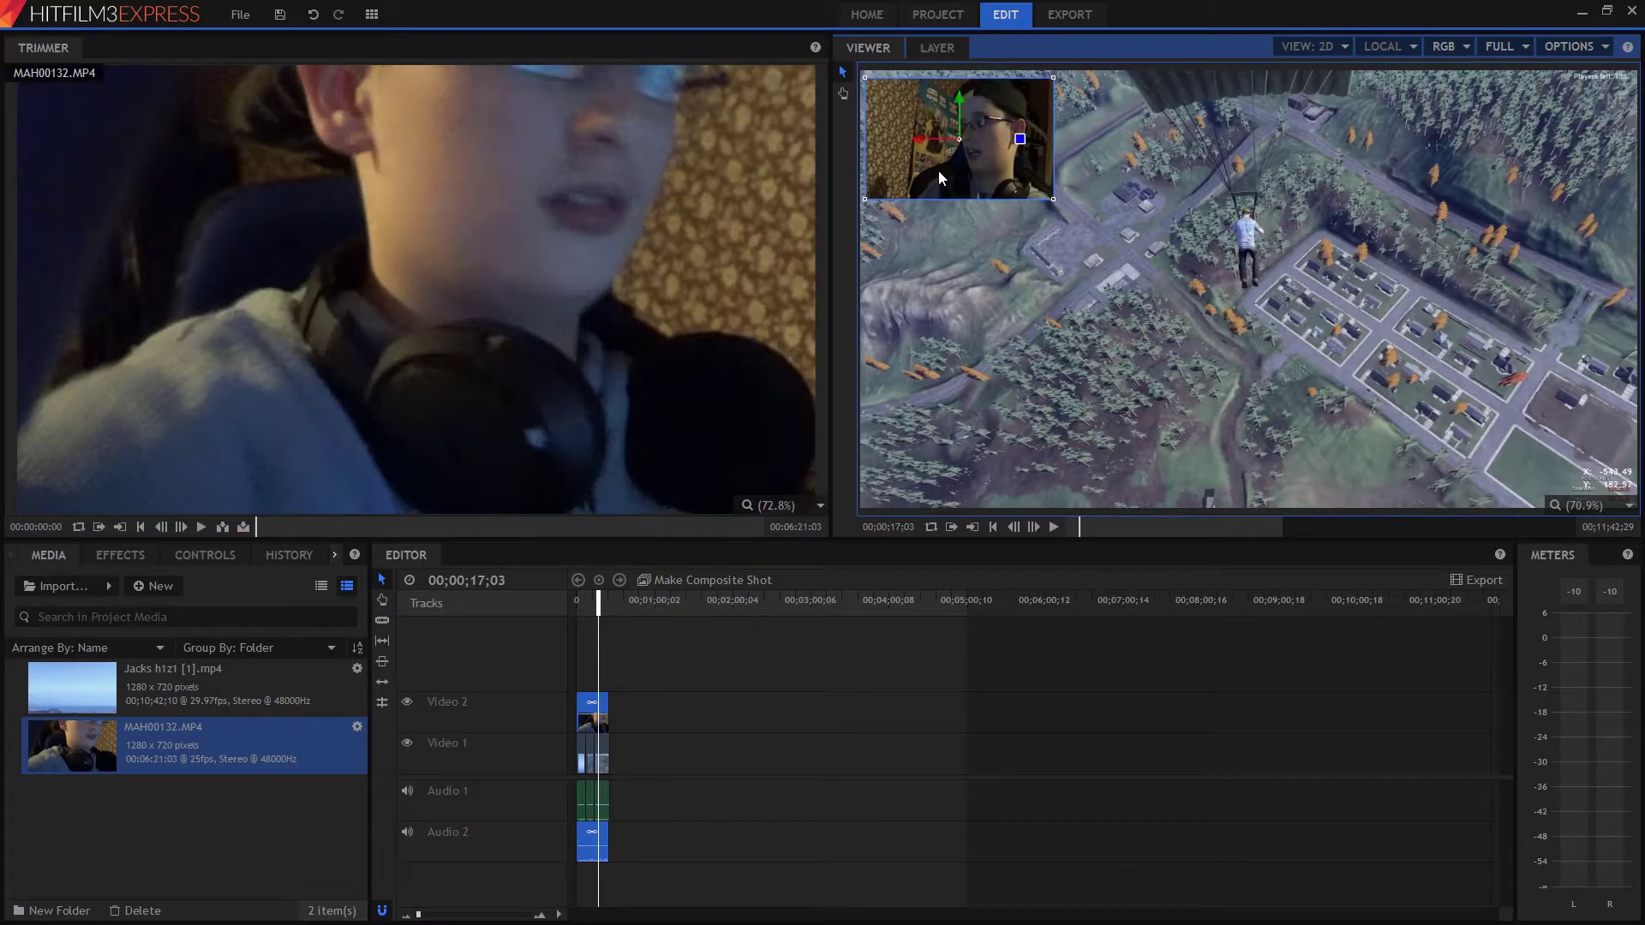
pyautogui.moveTo(966, 173); pyautogui.dragTo(963, 168)
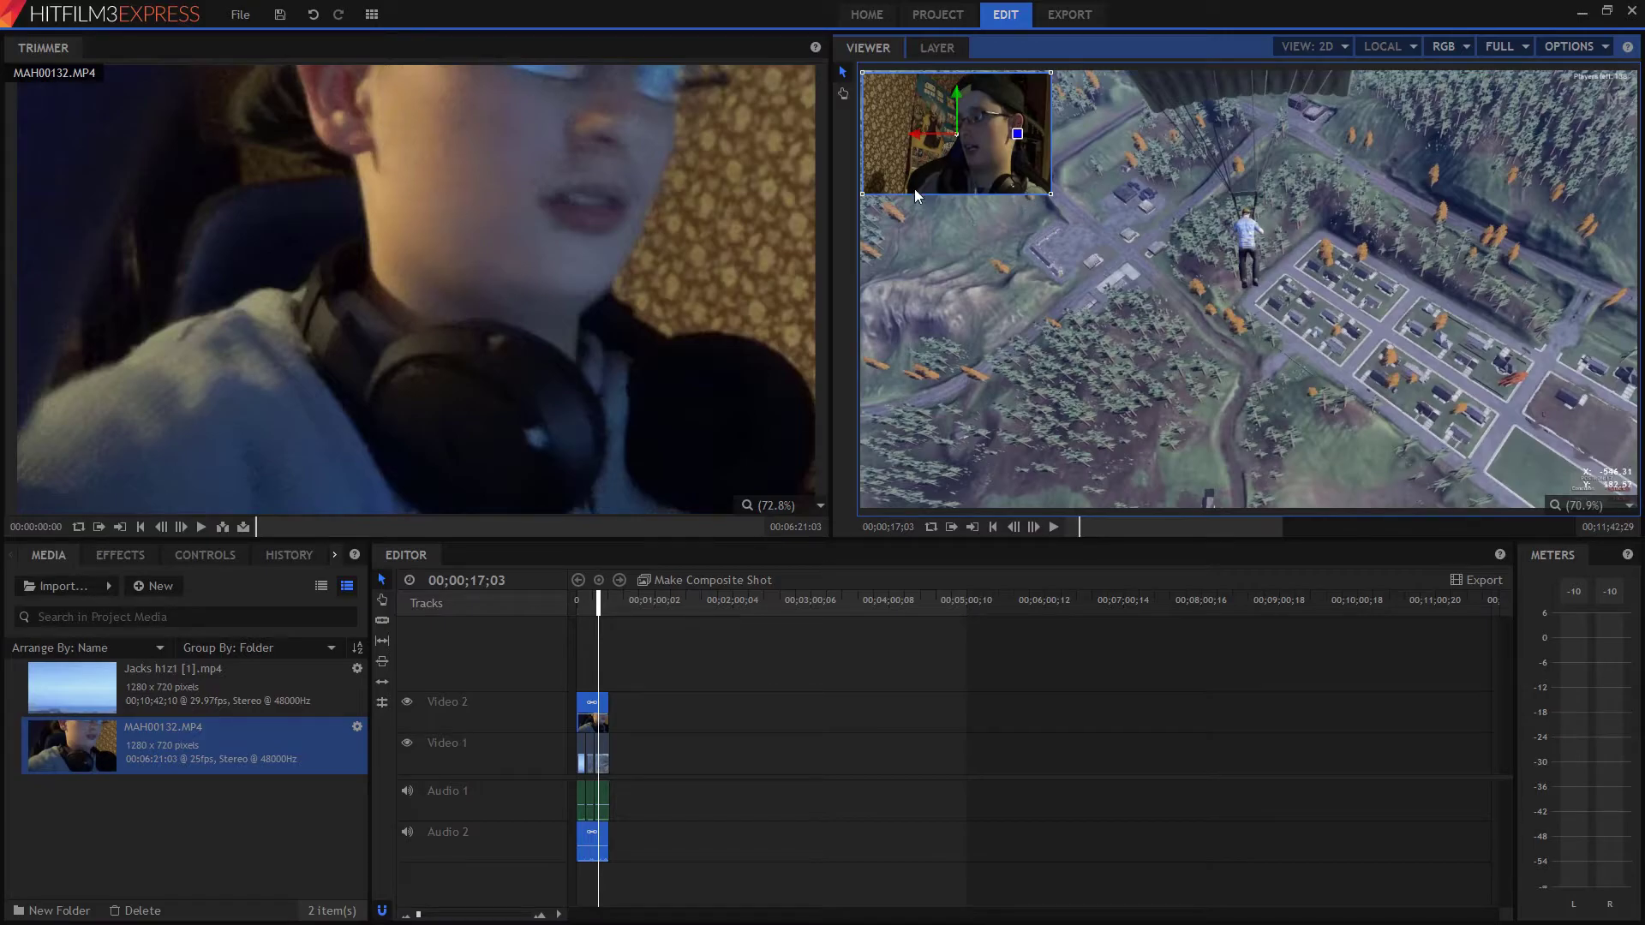
pyautogui.moveTo(1003, 166); pyautogui.dragTo(888, 209)
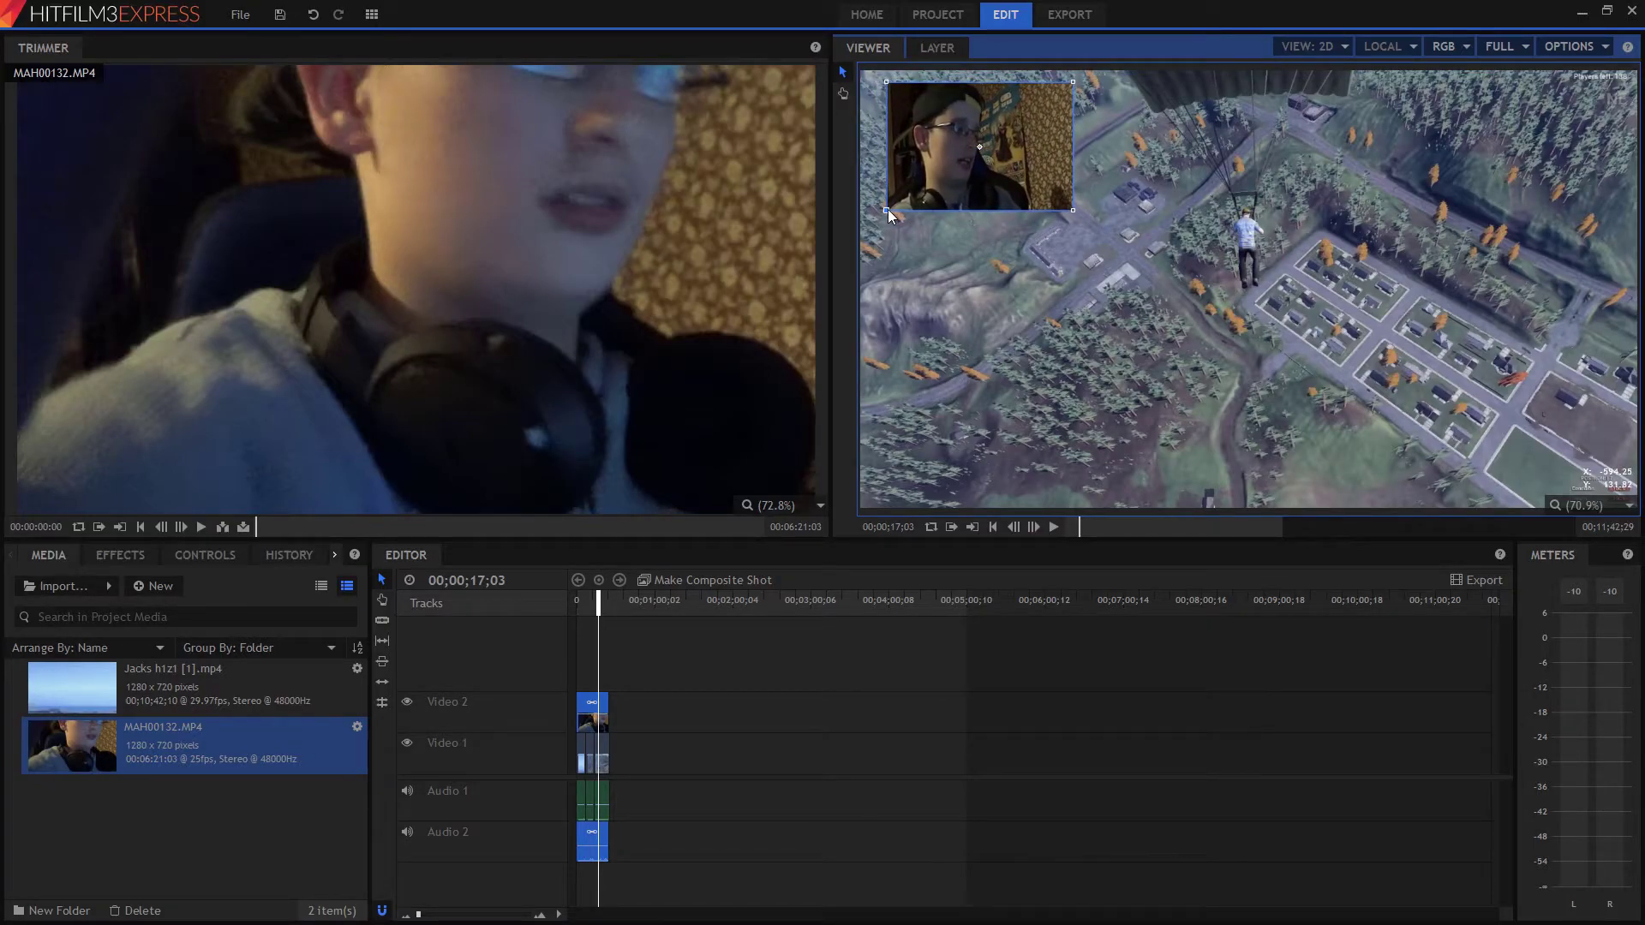
pyautogui.moveTo(1016, 199); pyautogui.dragTo(1004, 198)
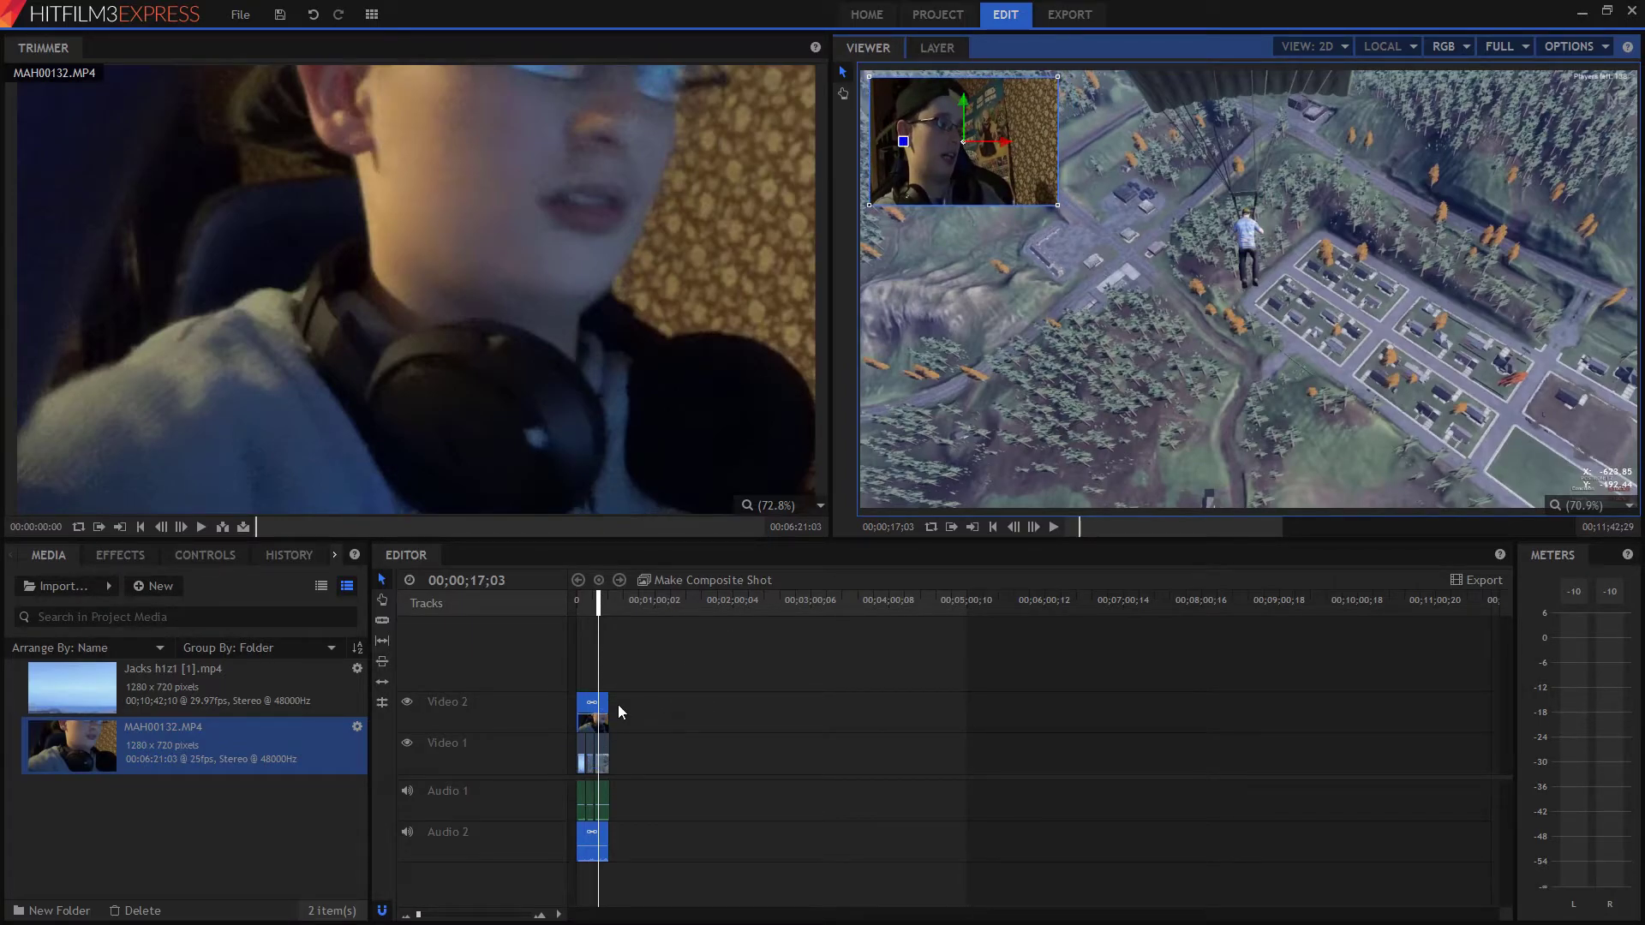
pyautogui.moveTo(596, 597); pyautogui.dragTo(539, 614)
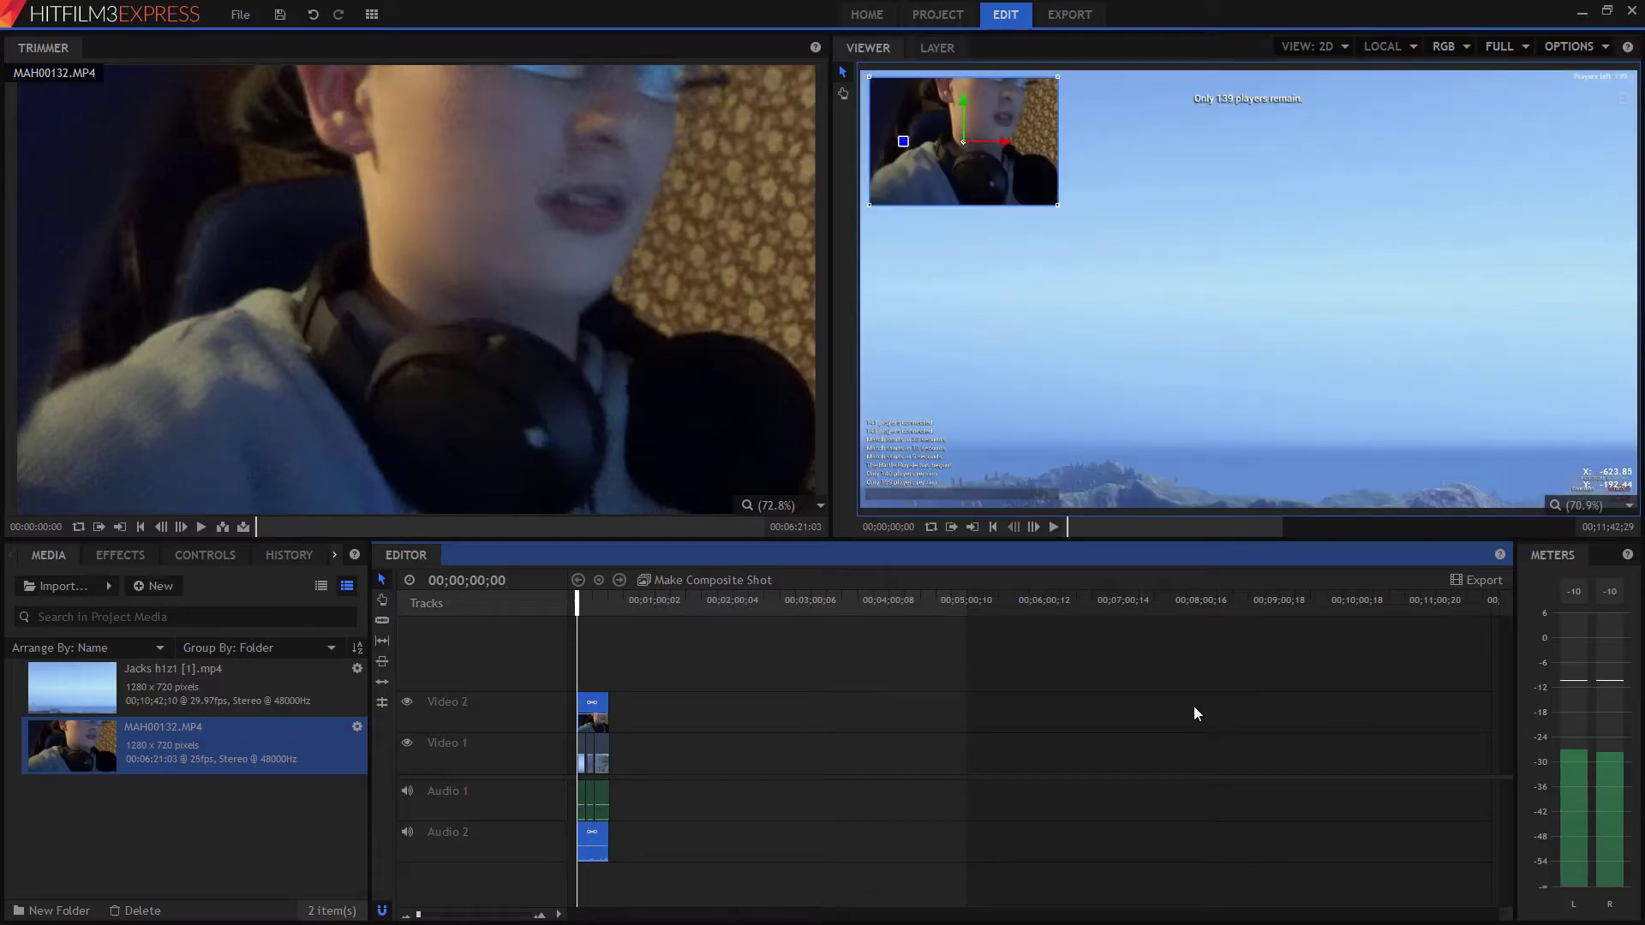
pyautogui.click(1475, 580)
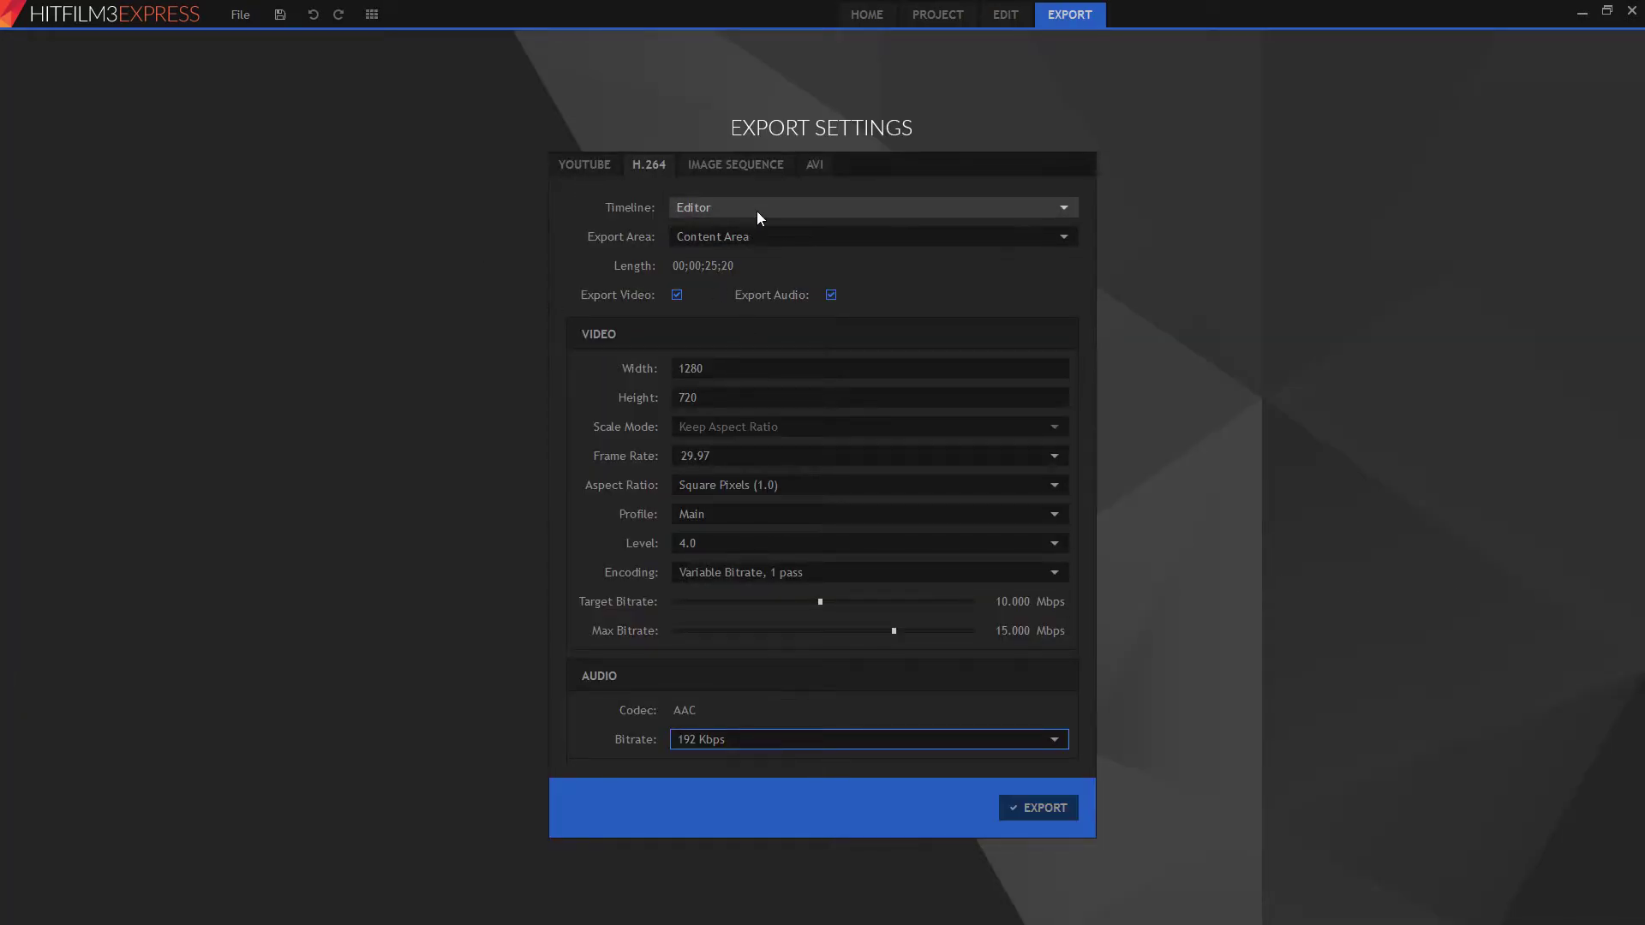
# - Render the timeline as an H.264 MP4 named 'test', then play the exported video
pyautogui.click(1034, 809)
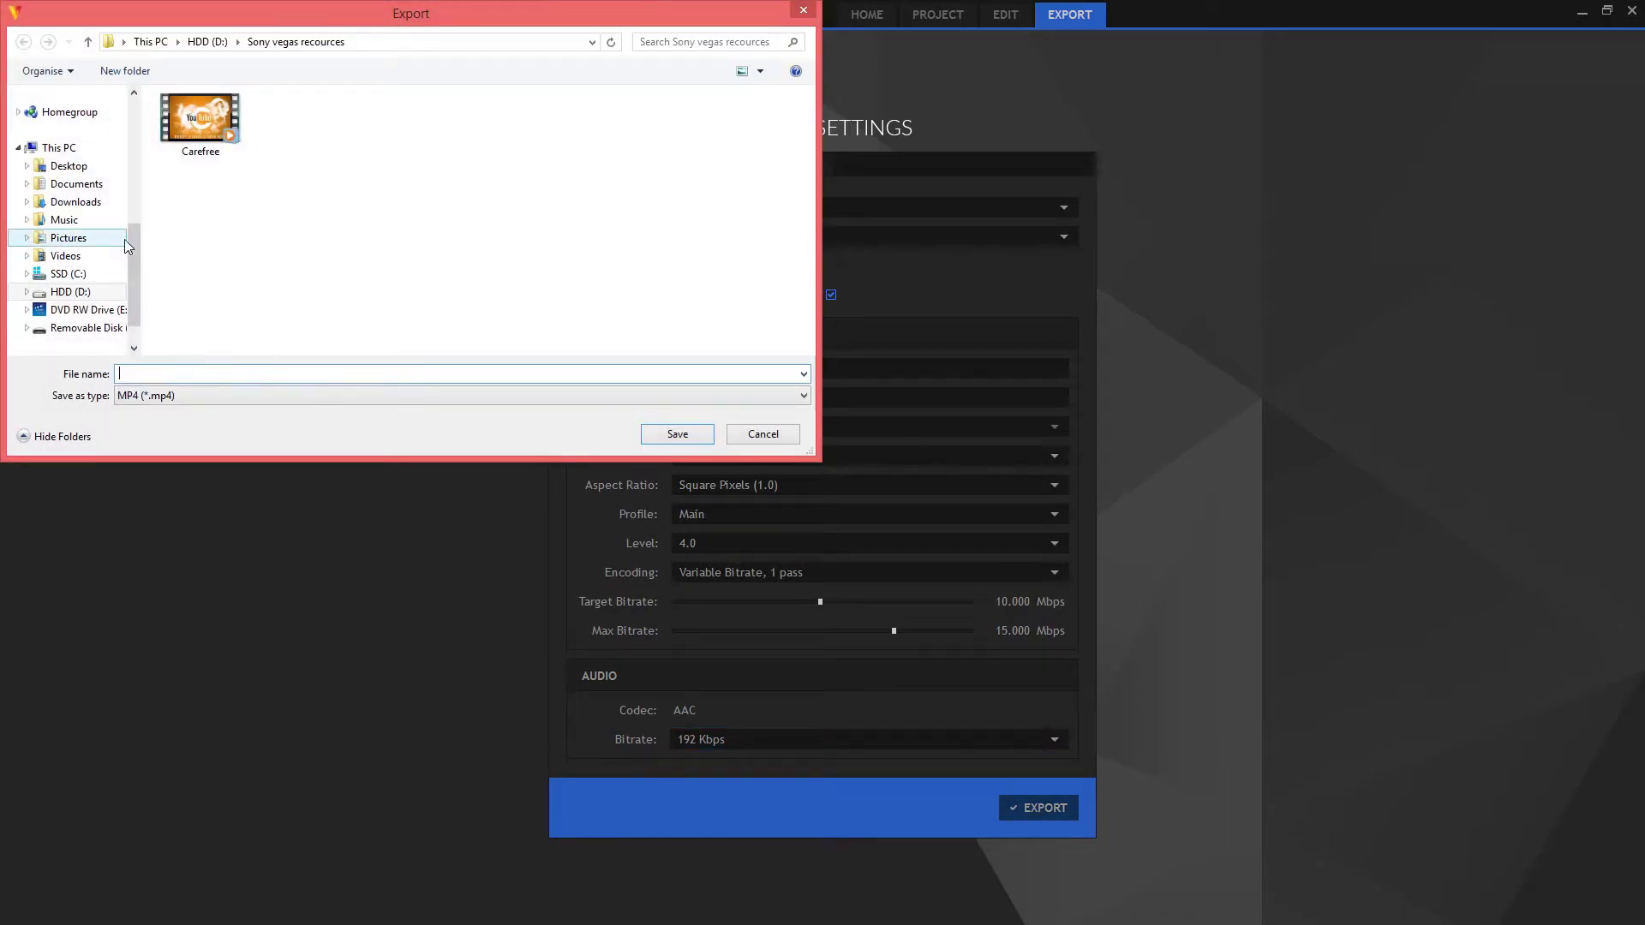
pyautogui.write('test')
pyautogui.press('Return')
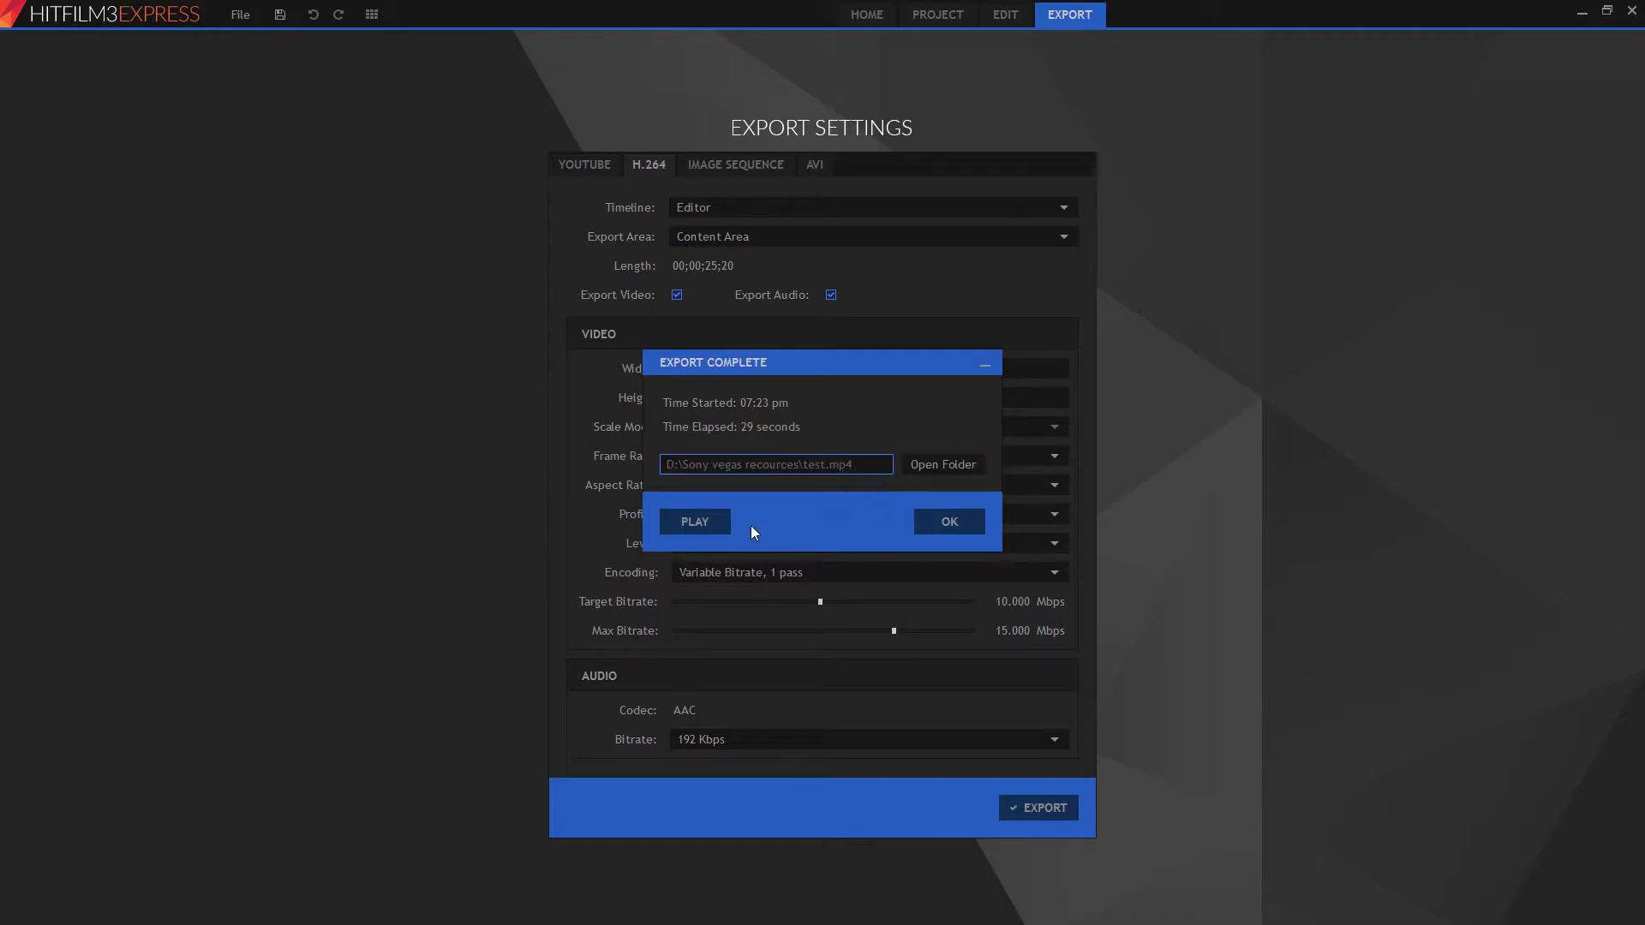
pyautogui.click(723, 521)
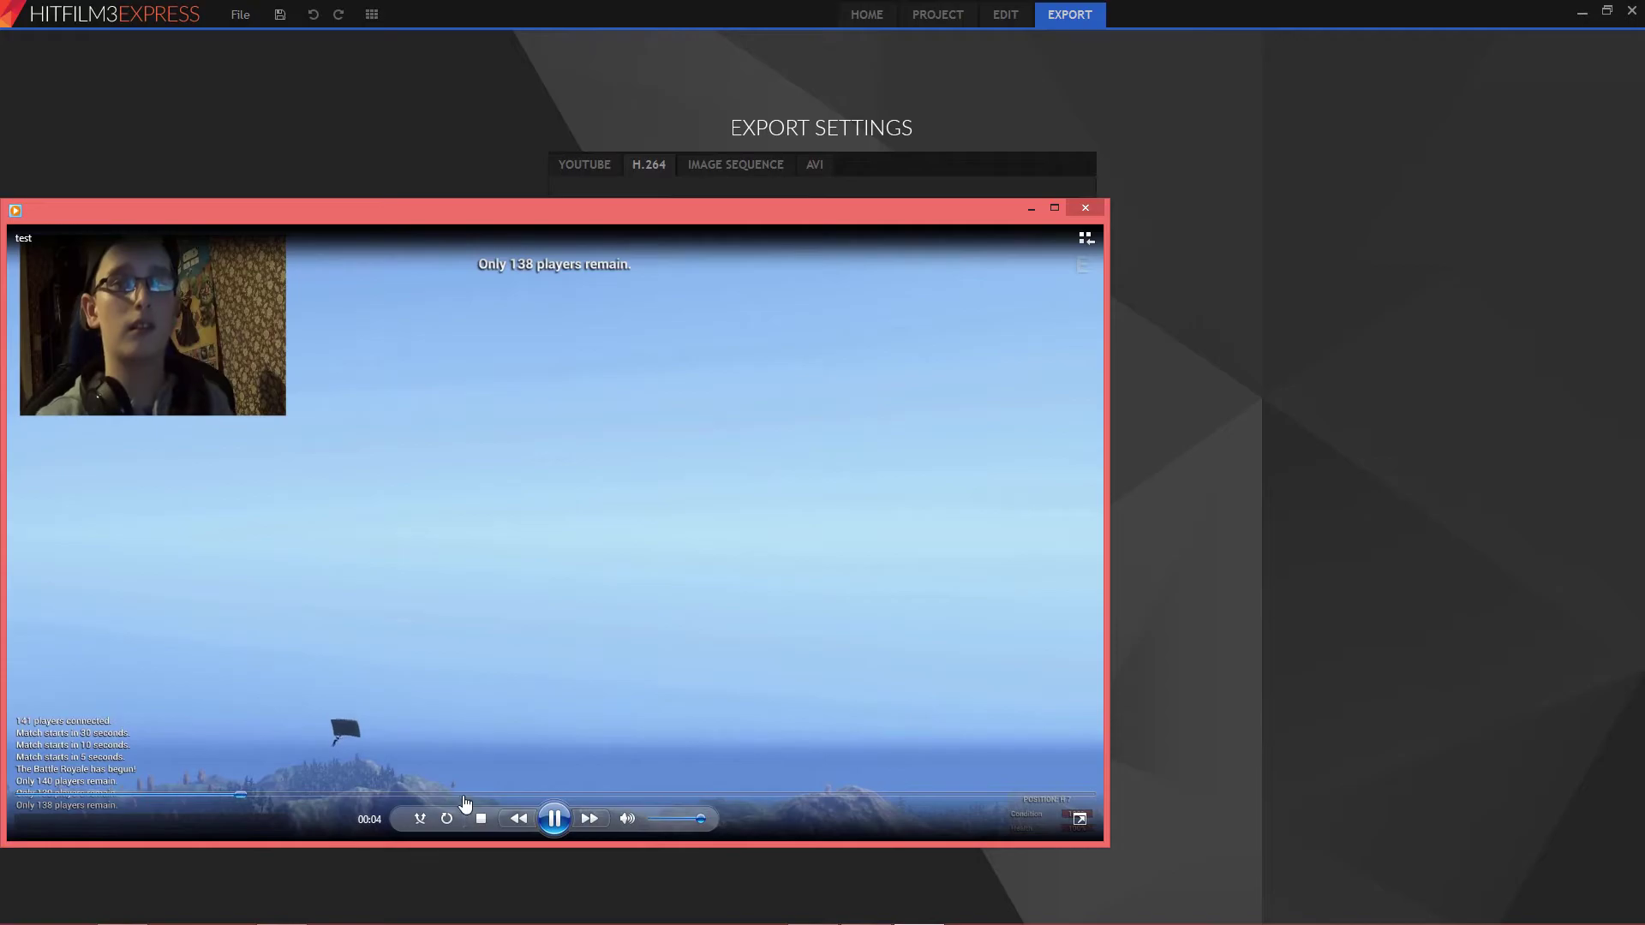
# - Skip ahead and pause the test video, check the volume mixer, then resume playback
pyautogui.click(514, 795)
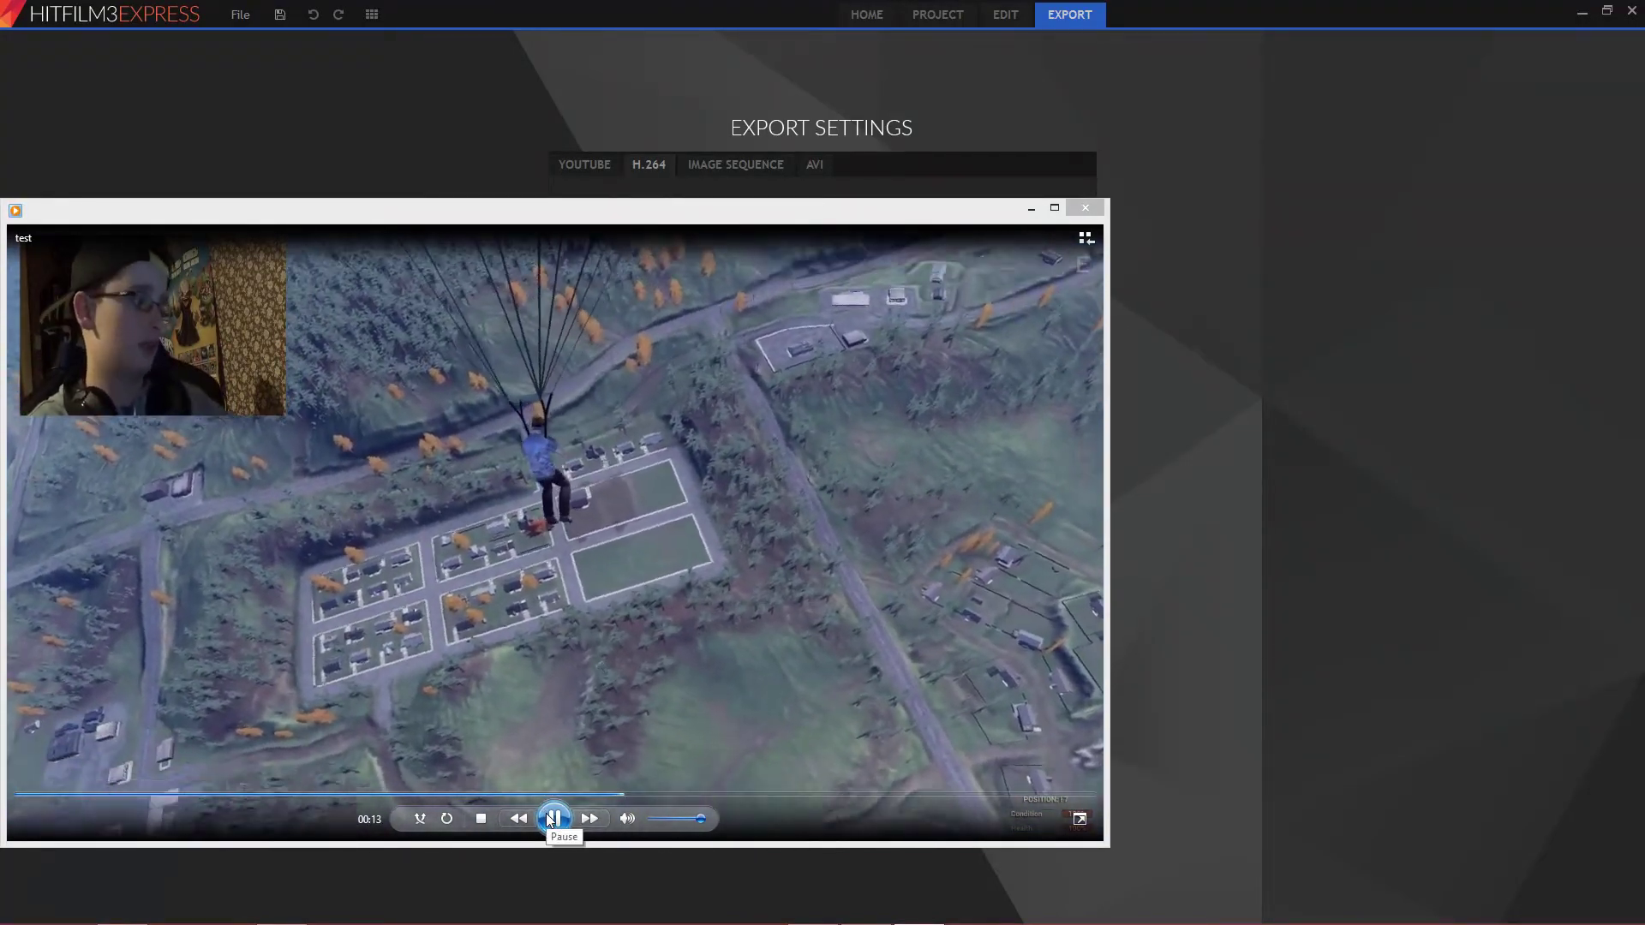
pyautogui.click(552, 818)
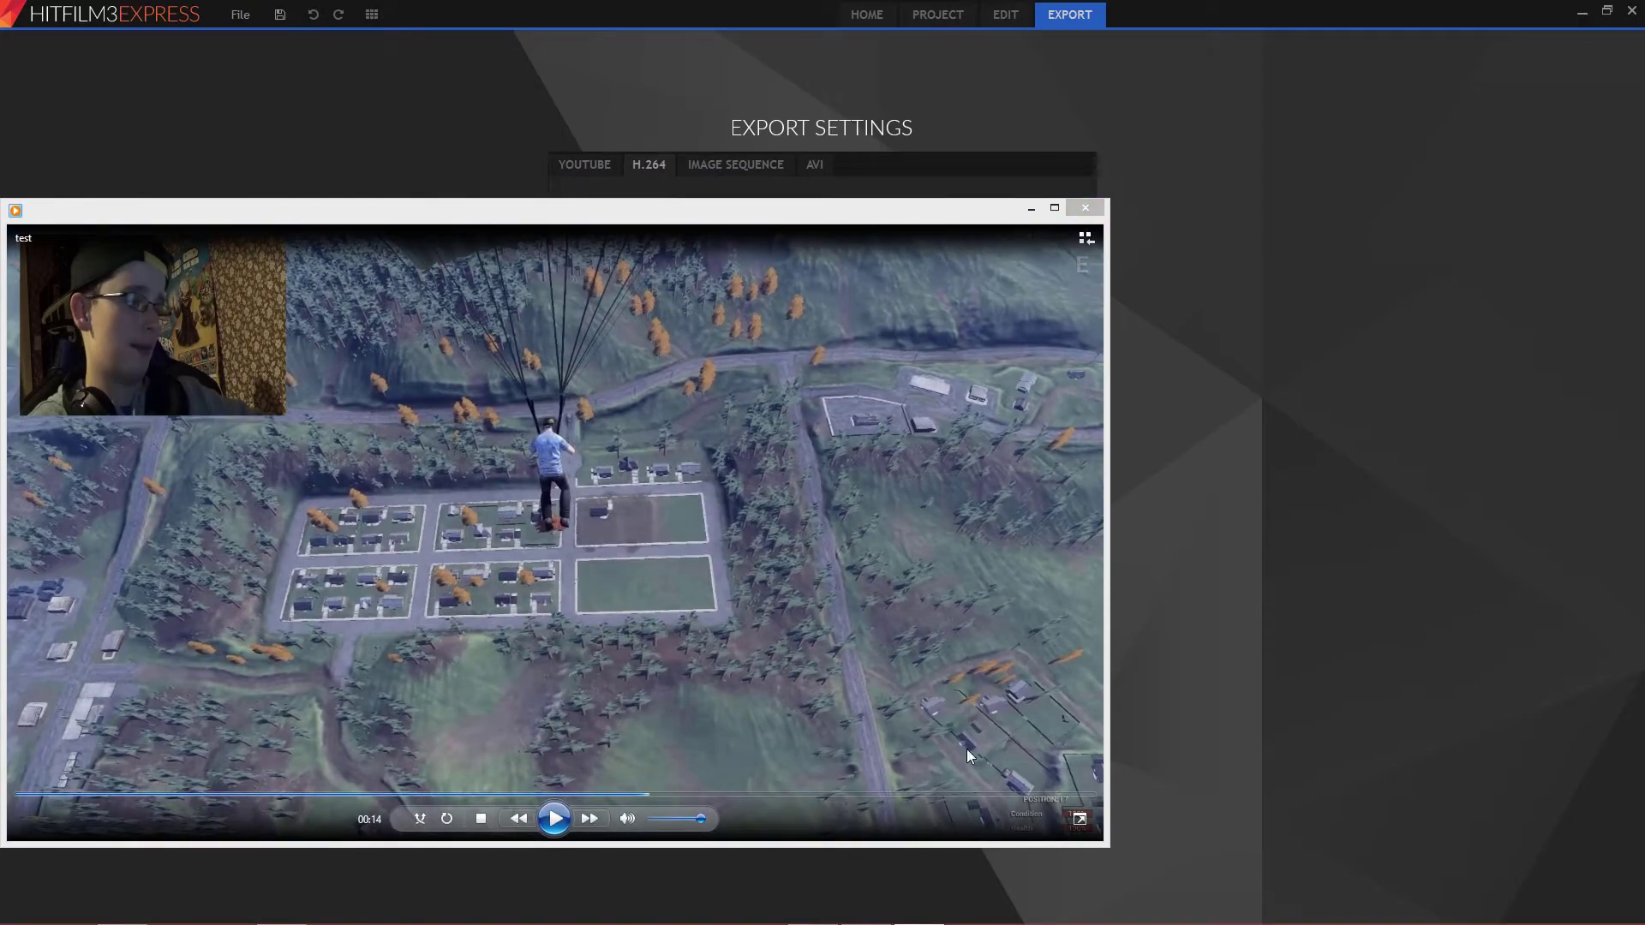
pyautogui.click(1557, 910)
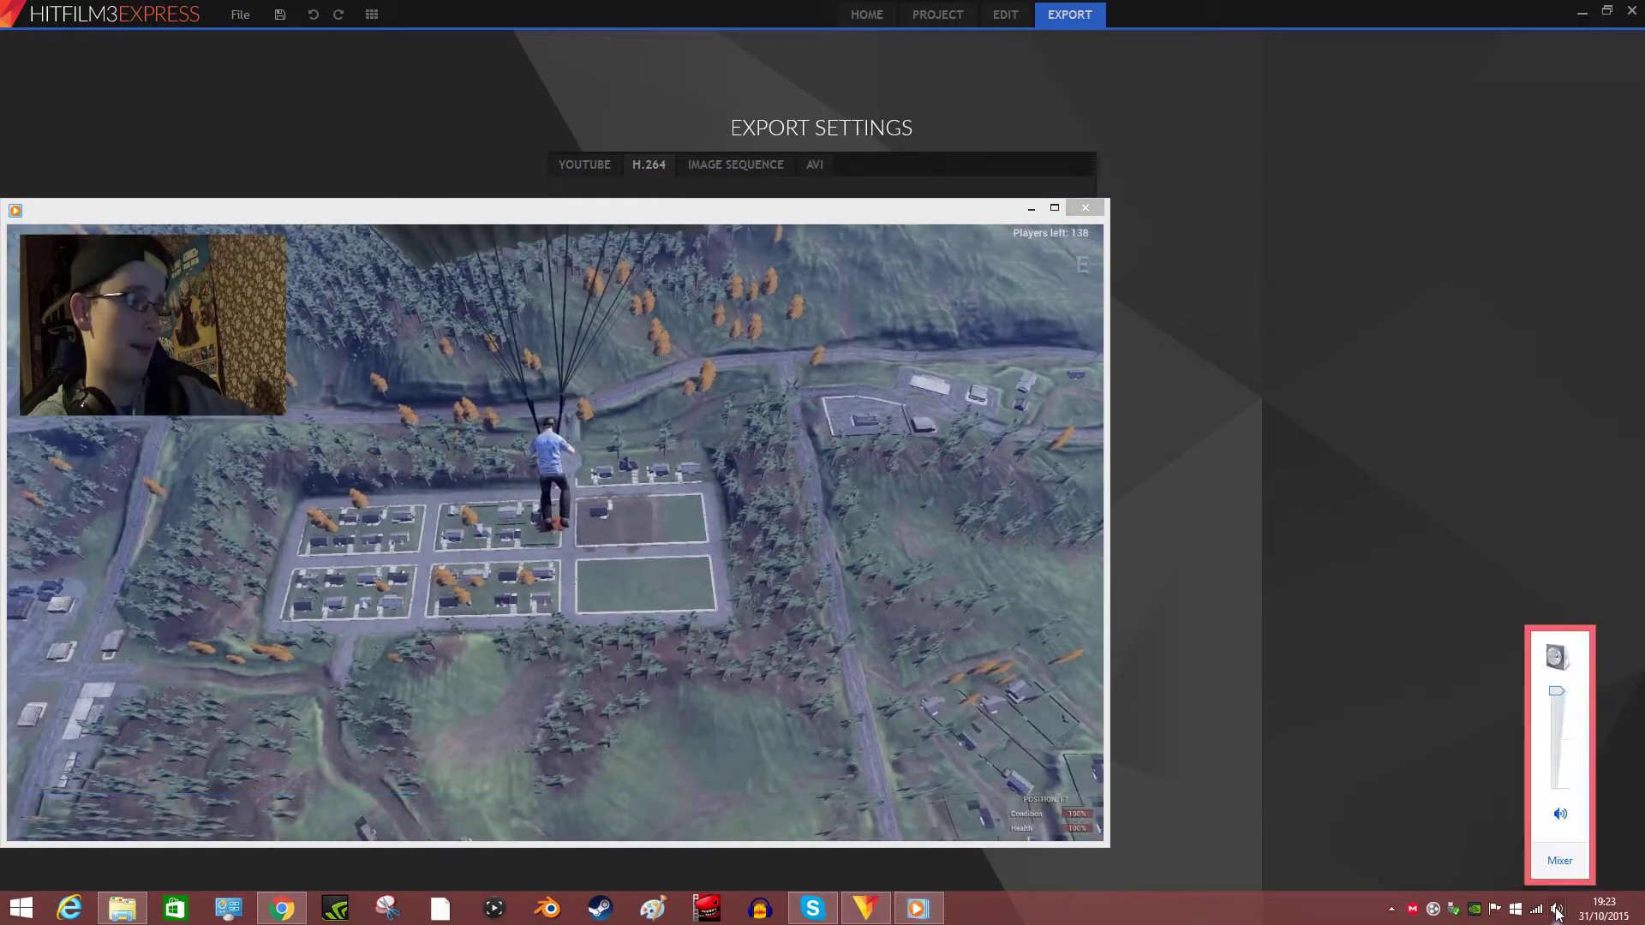
pyautogui.click(1559, 860)
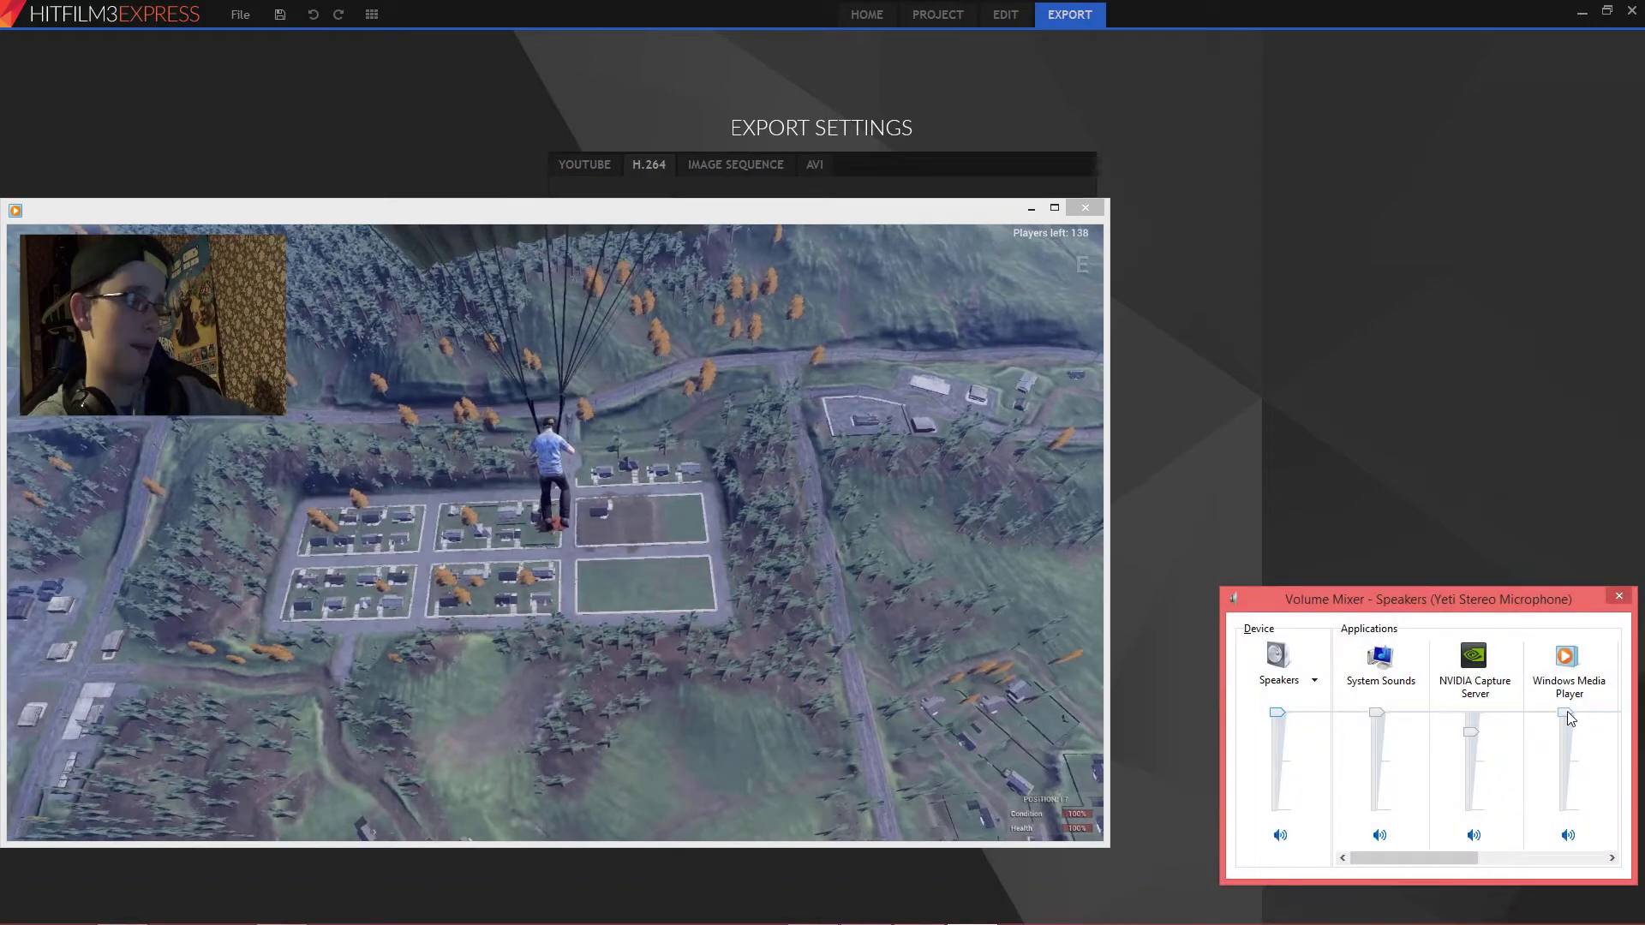
pyautogui.click(1619, 598)
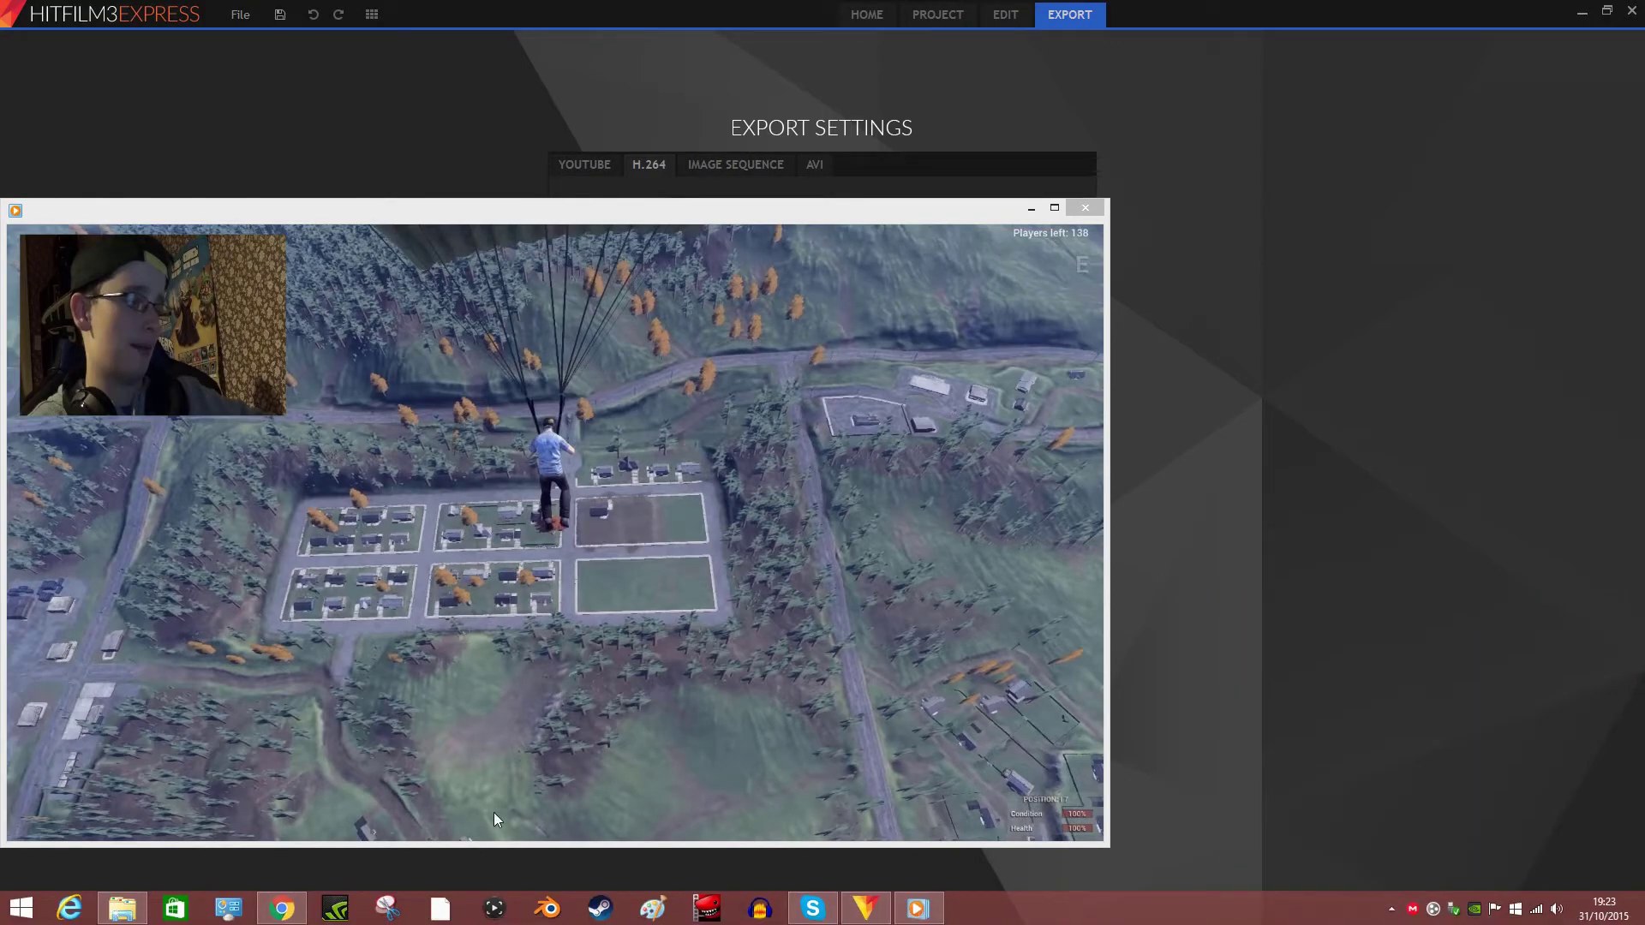
pyautogui.click(555, 819)
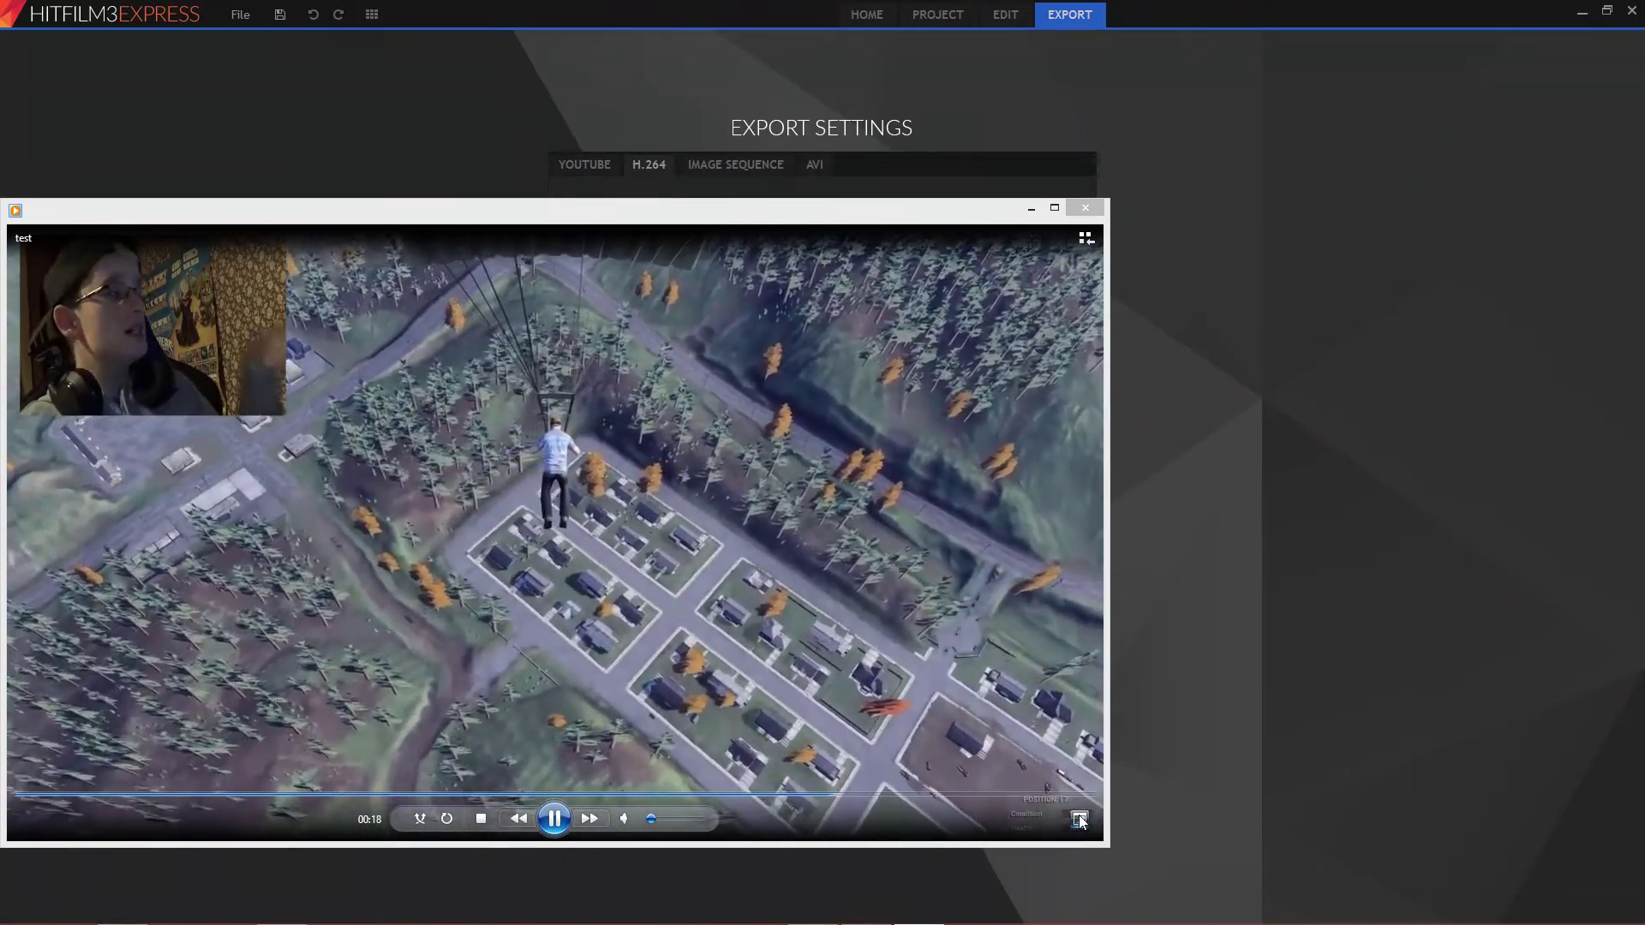
# - Watch the video full screen, close the player, dismiss the export-complete notice and restore HitFilm
pyautogui.click(1080, 819)
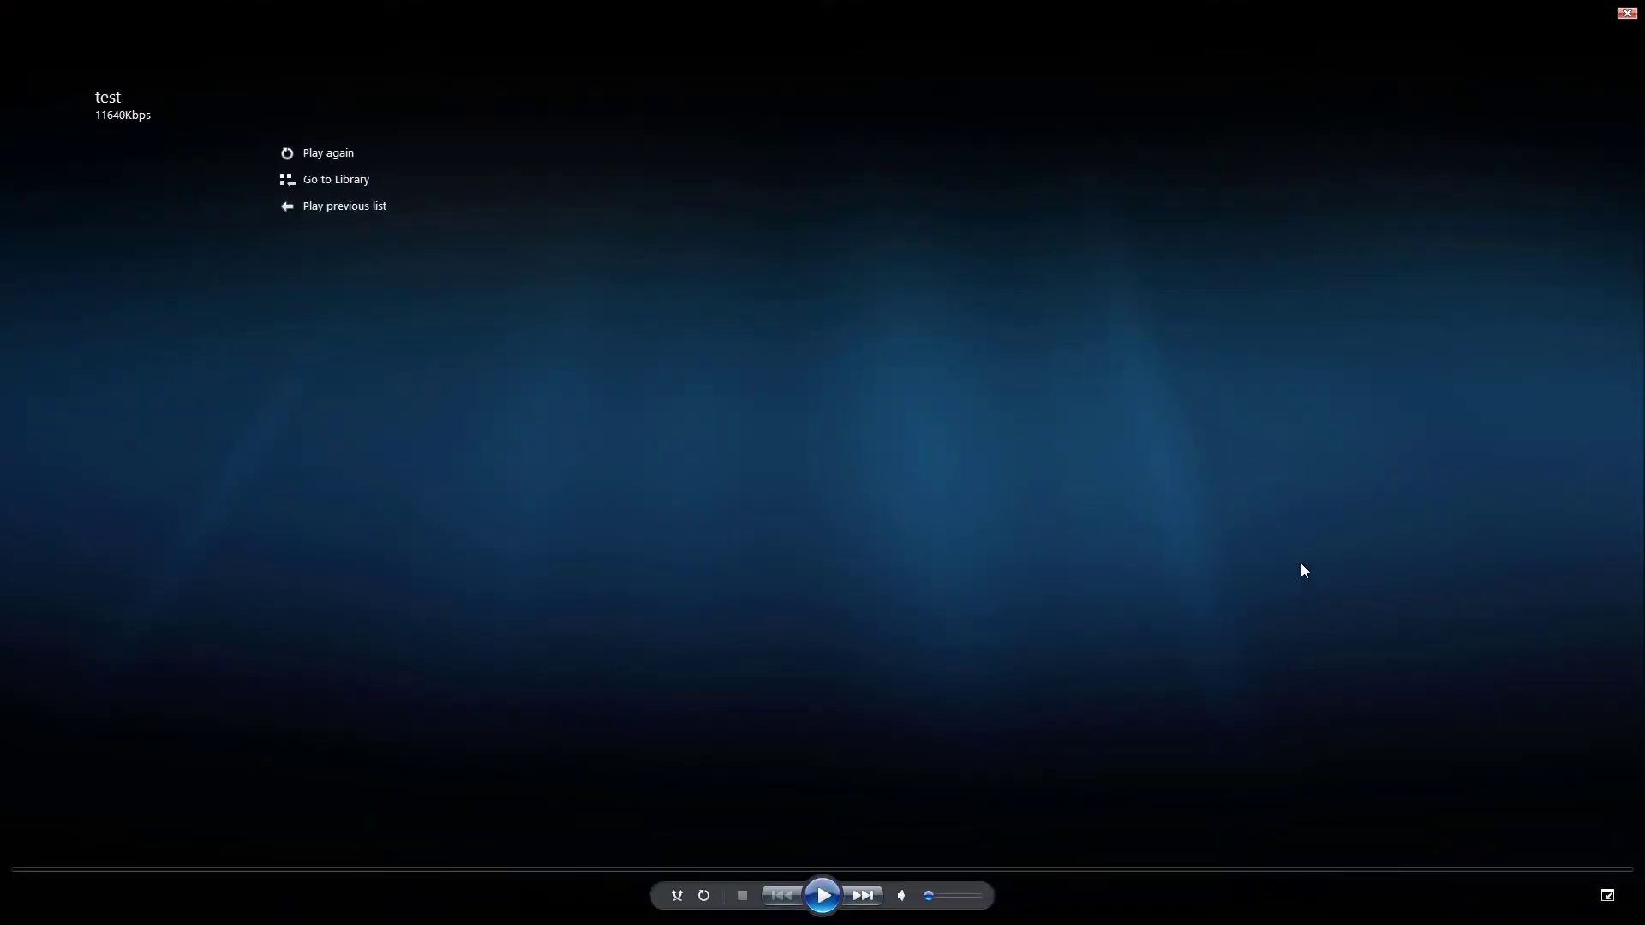
pyautogui.click(1607, 895)
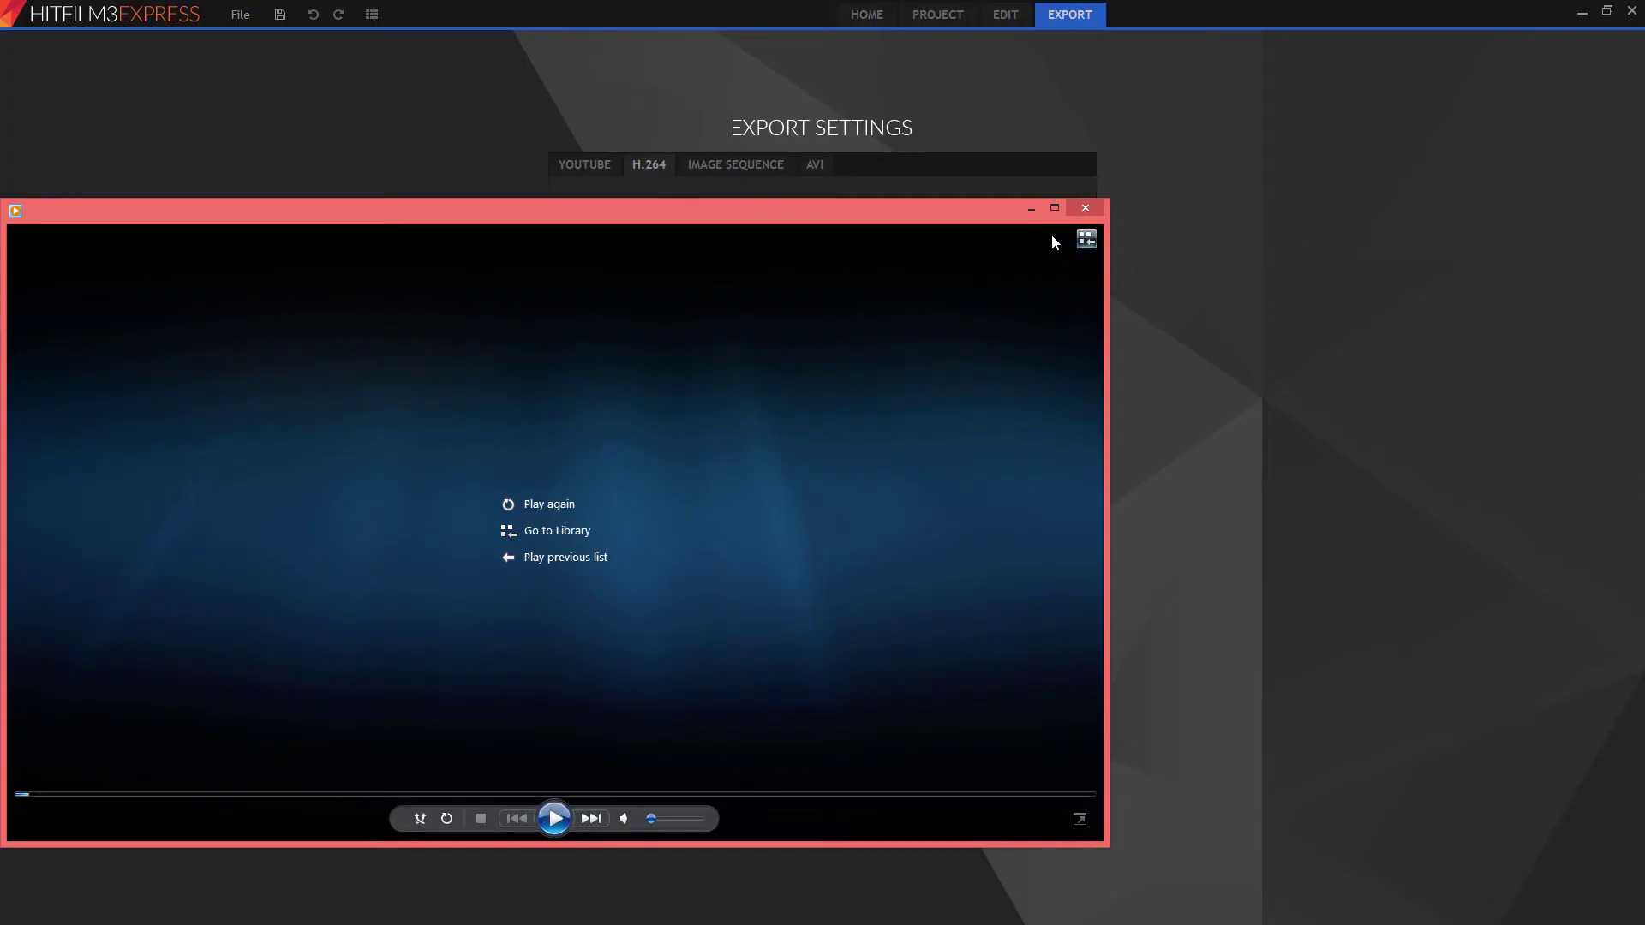
pyautogui.click(1086, 207)
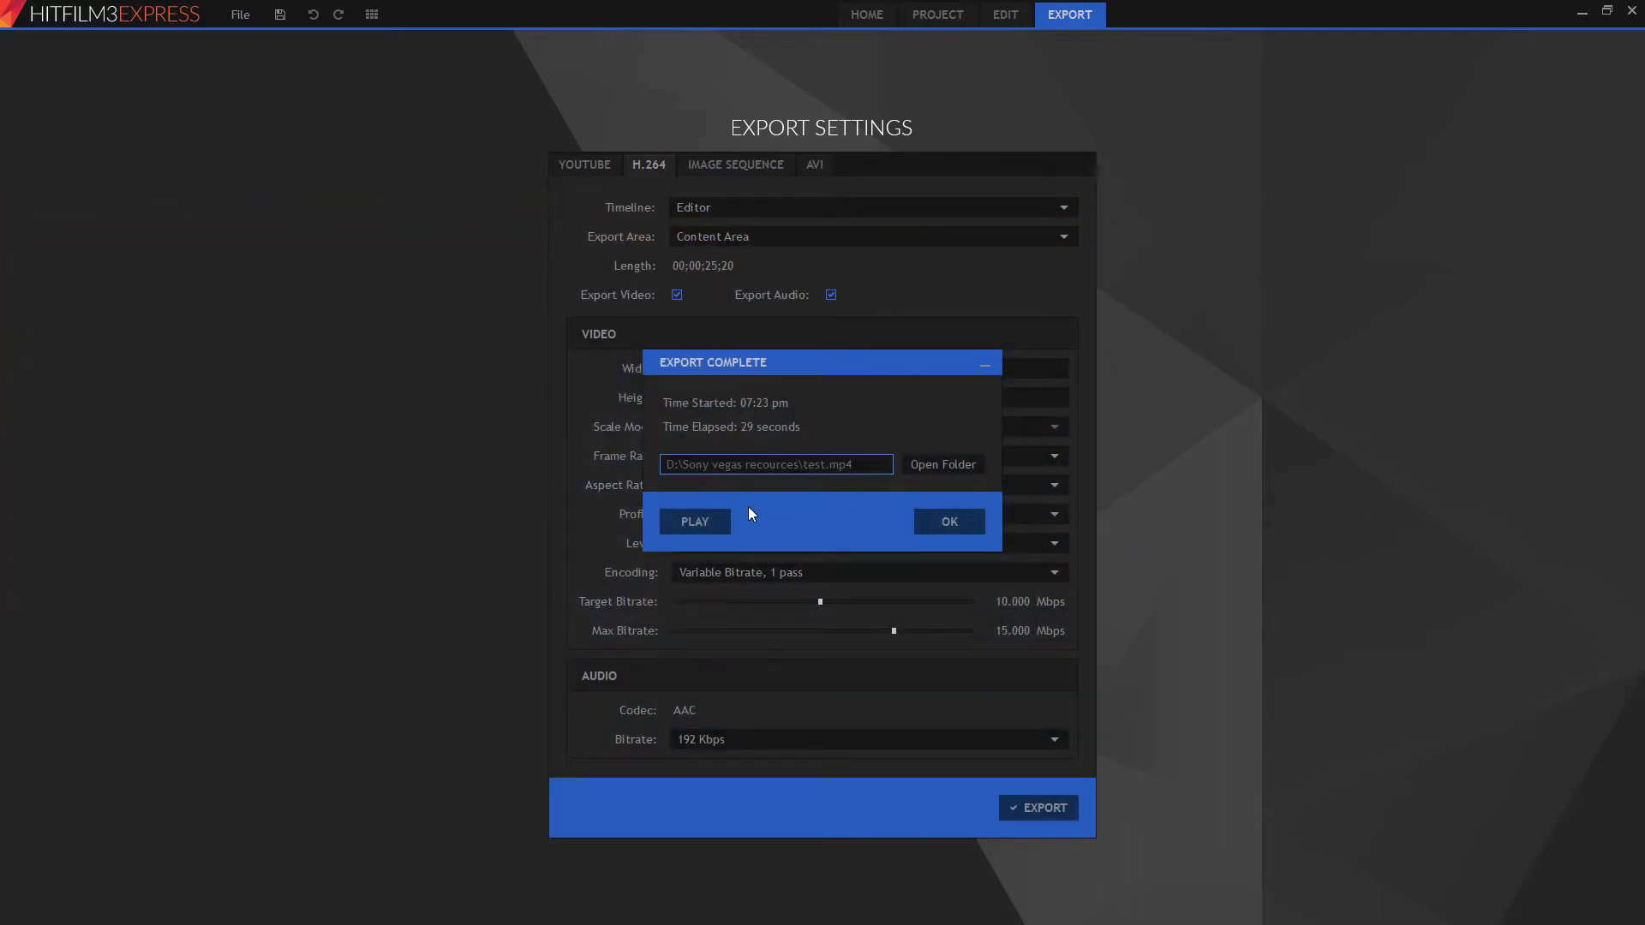
pyautogui.click(950, 519)
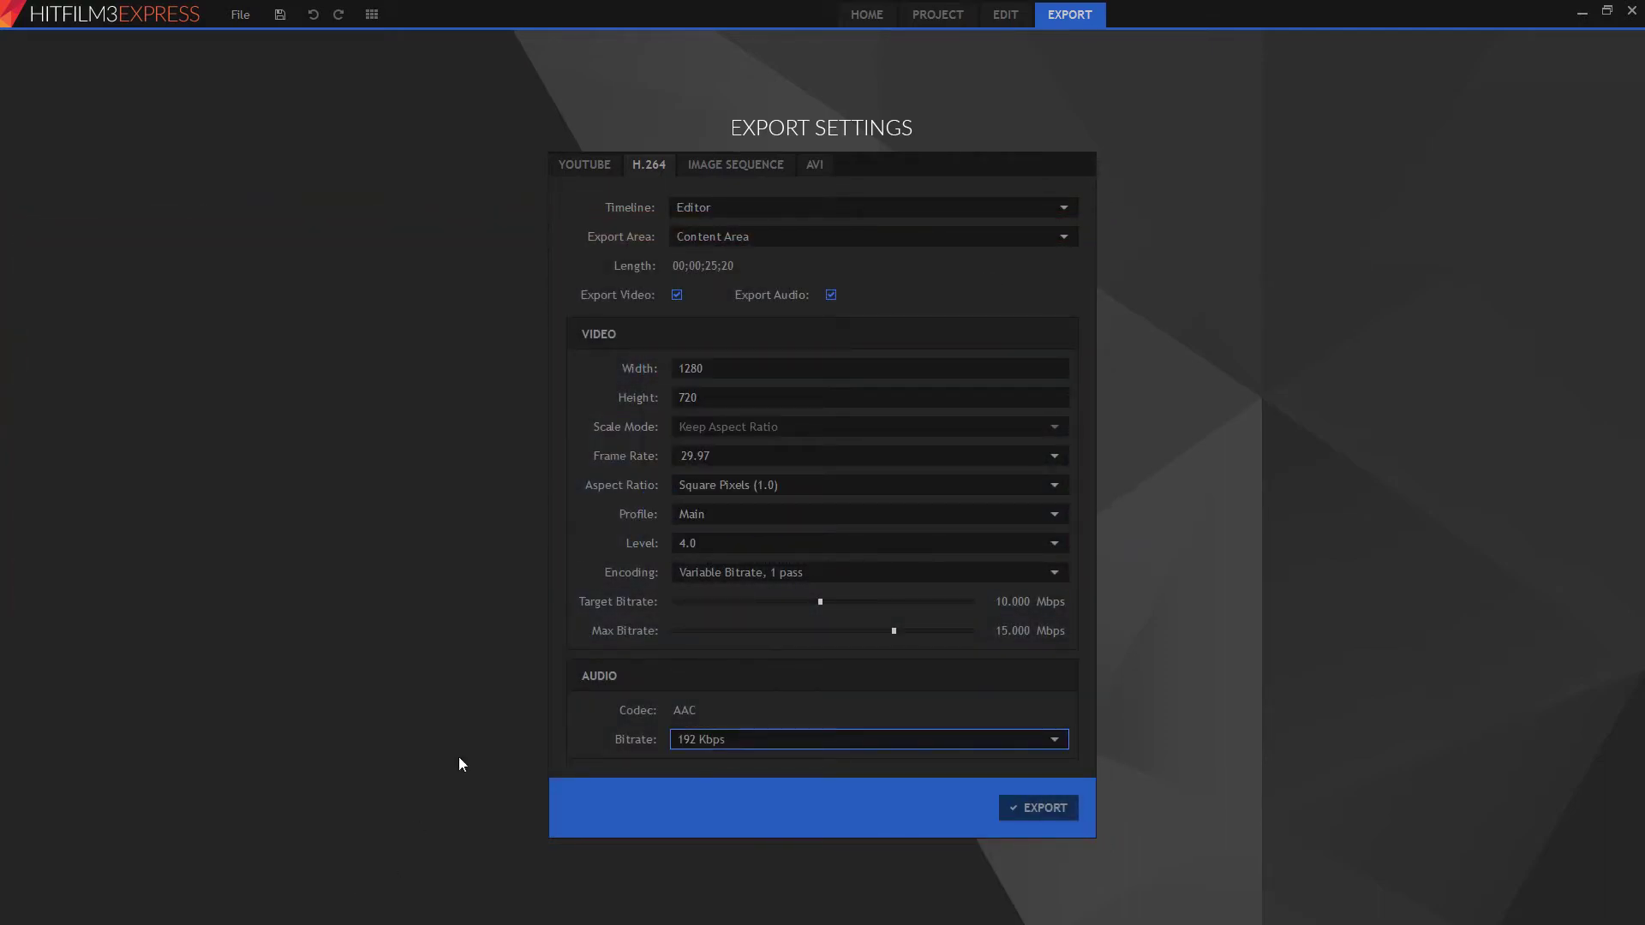
pyautogui.click(1607, 14)
# - Delete the exported test video from the Sony vegas recources folder
pyautogui.click(123, 910)
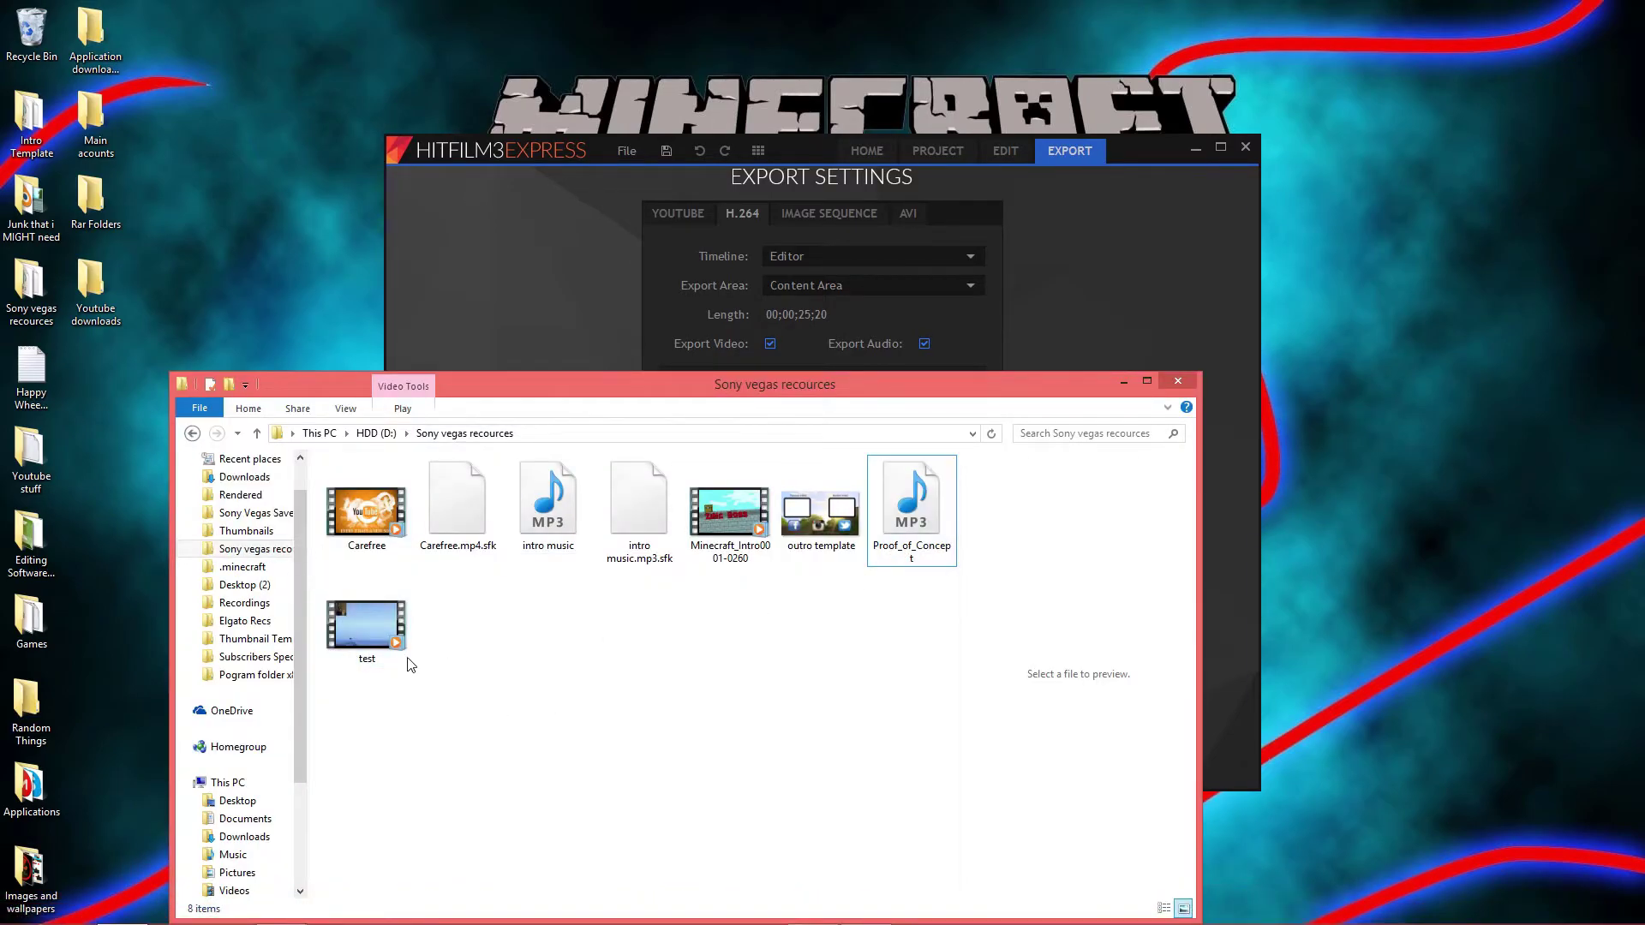
pyautogui.click(376, 635)
pyautogui.rightClick(377, 636)
pyautogui.click(455, 579)
# - Preview the Minecraft_Intro0001-0260 and Carefree videos, closing each playback window
pyautogui.click(743, 515)
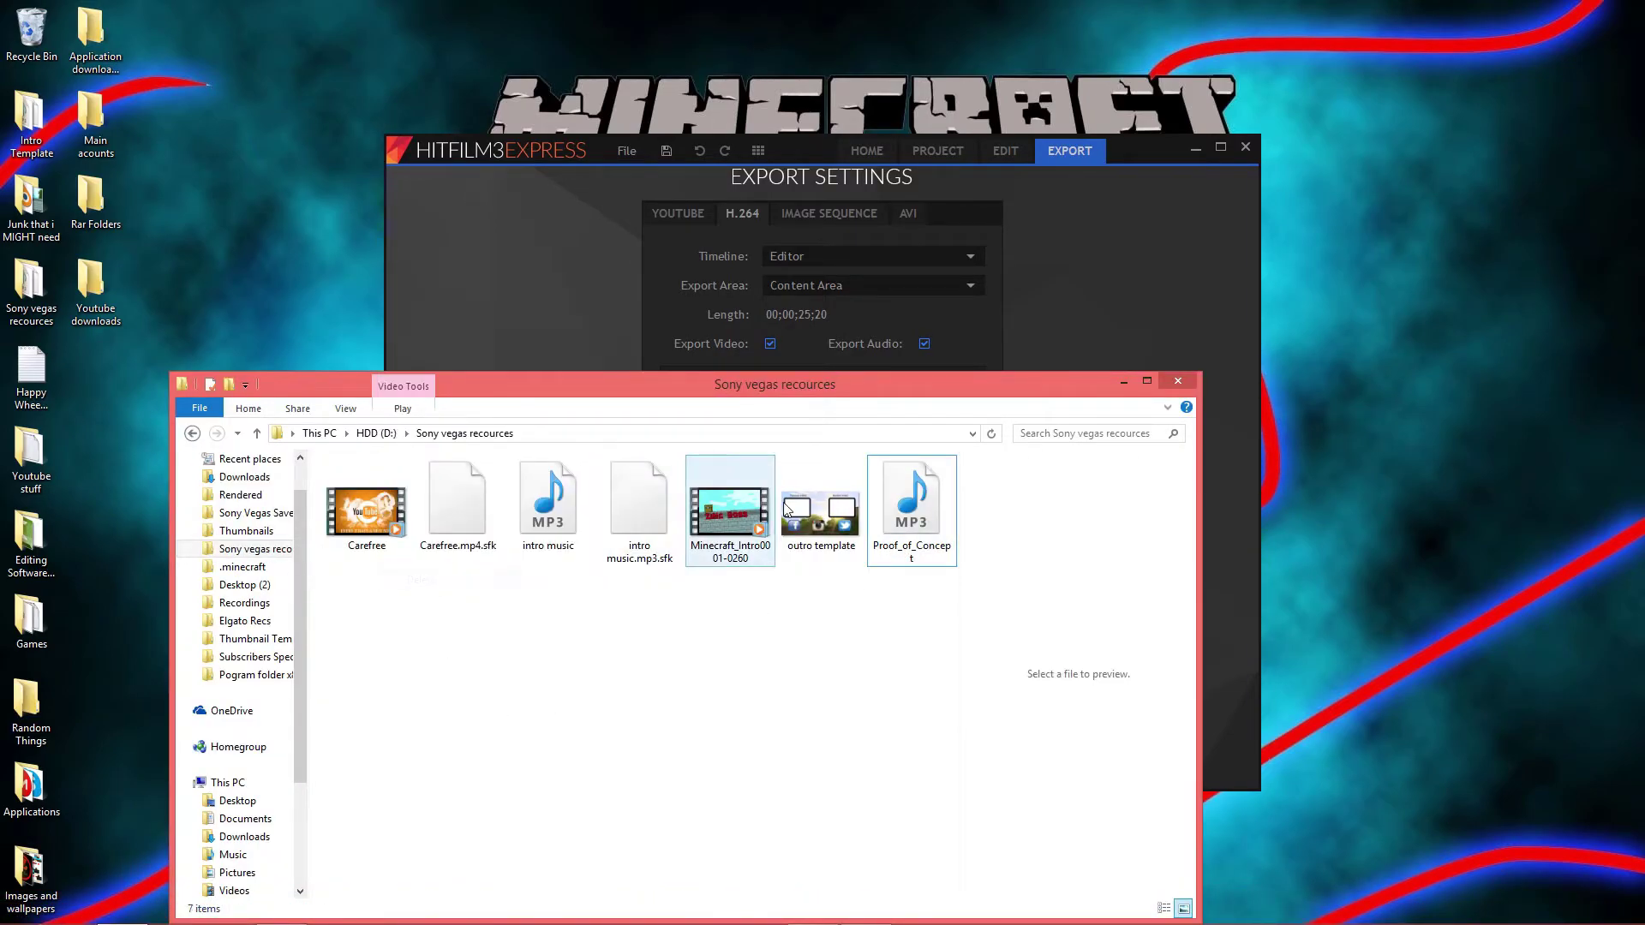
pyautogui.doubleClick(742, 516)
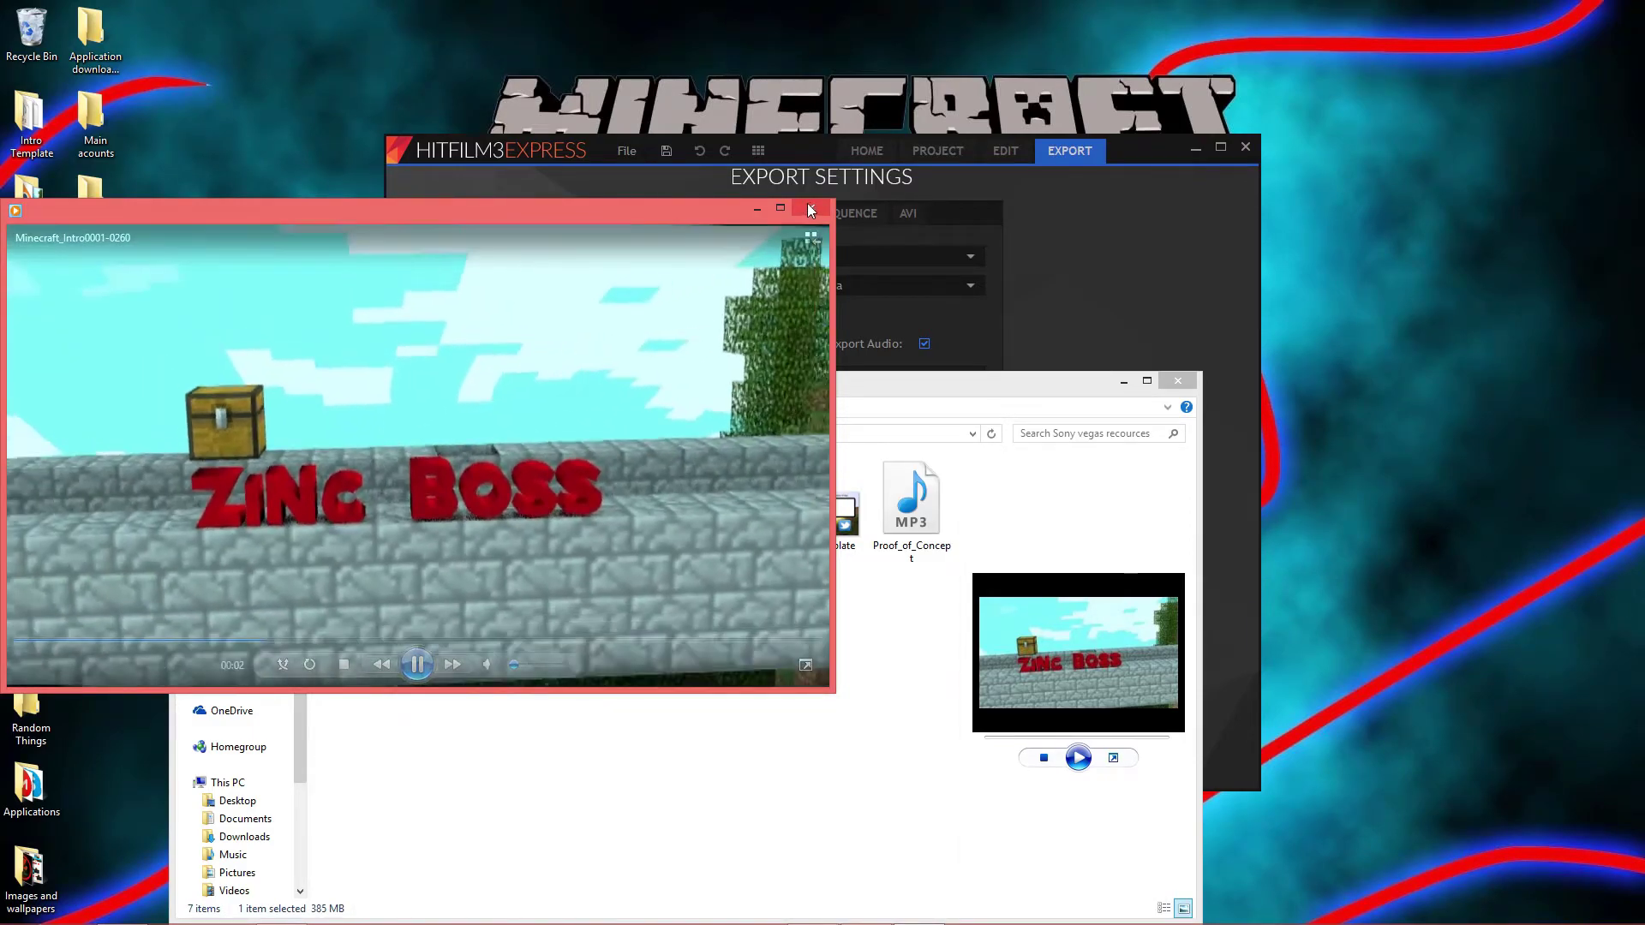
pyautogui.click(811, 210)
pyautogui.click(542, 514)
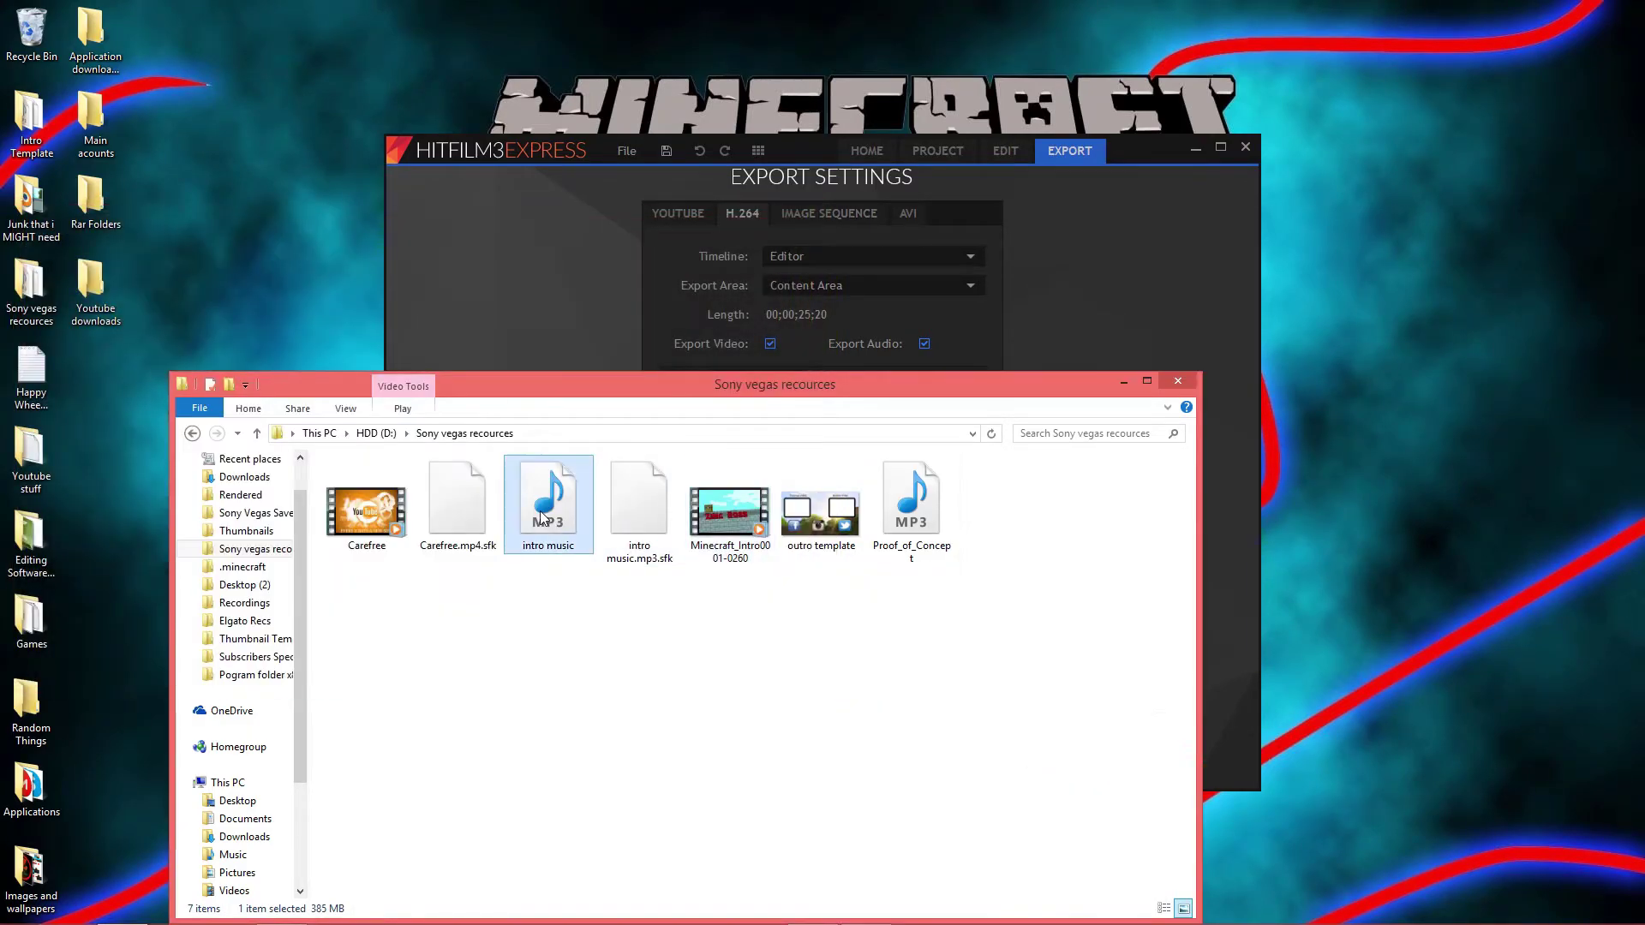
pyautogui.click(457, 509)
pyautogui.doubleClick(385, 518)
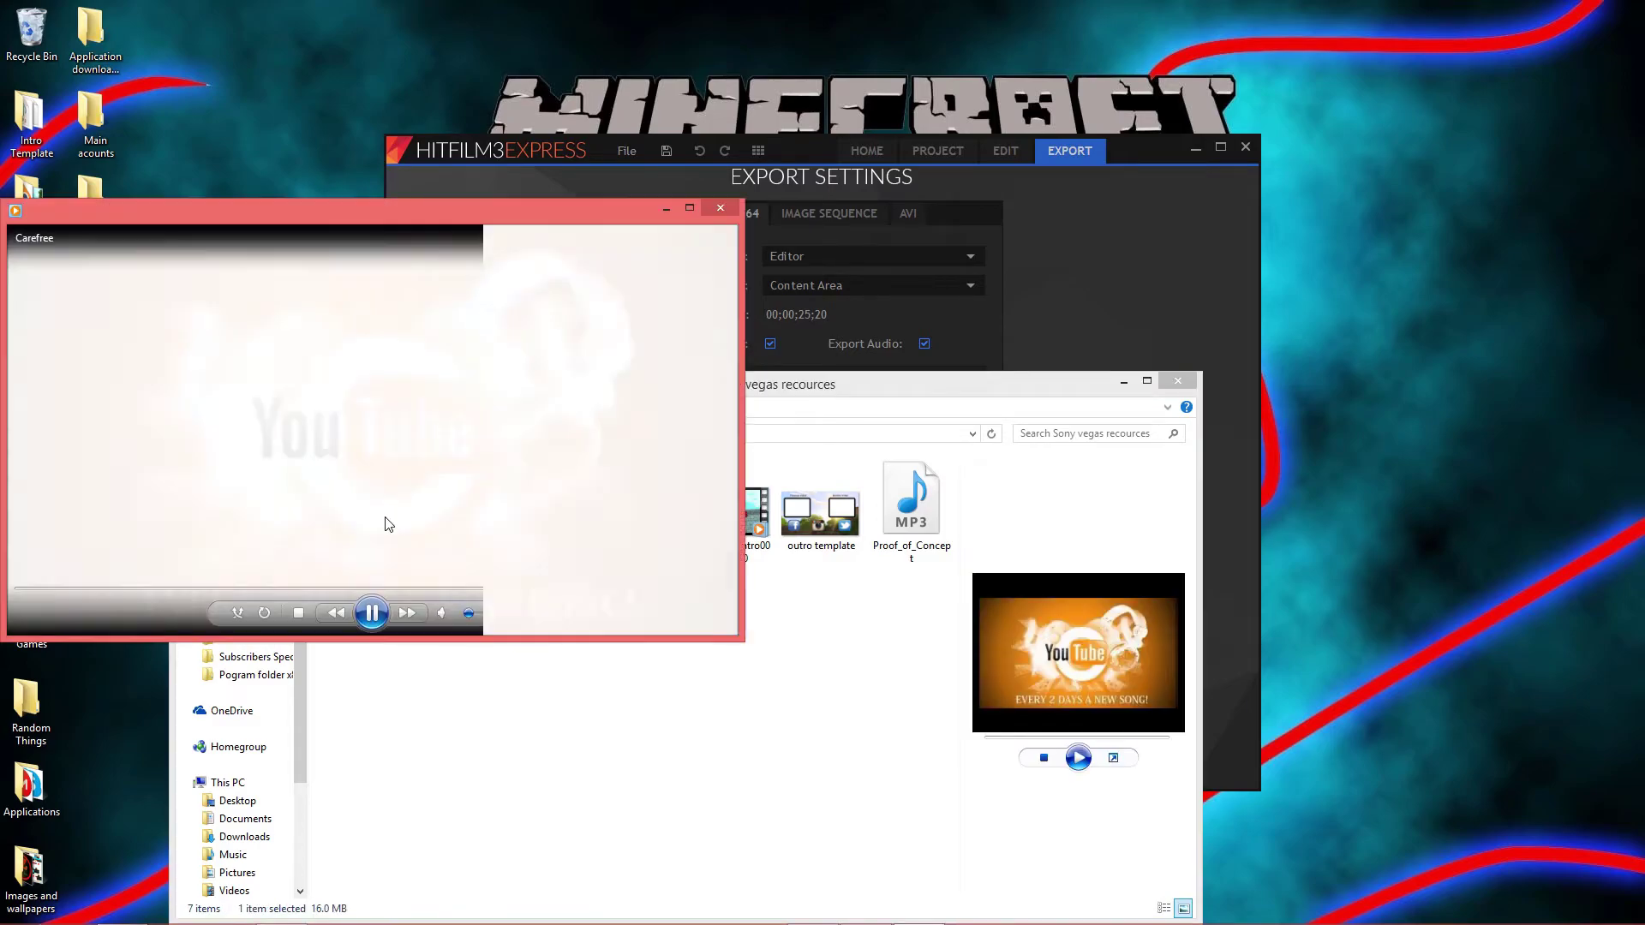
pyautogui.click(718, 209)
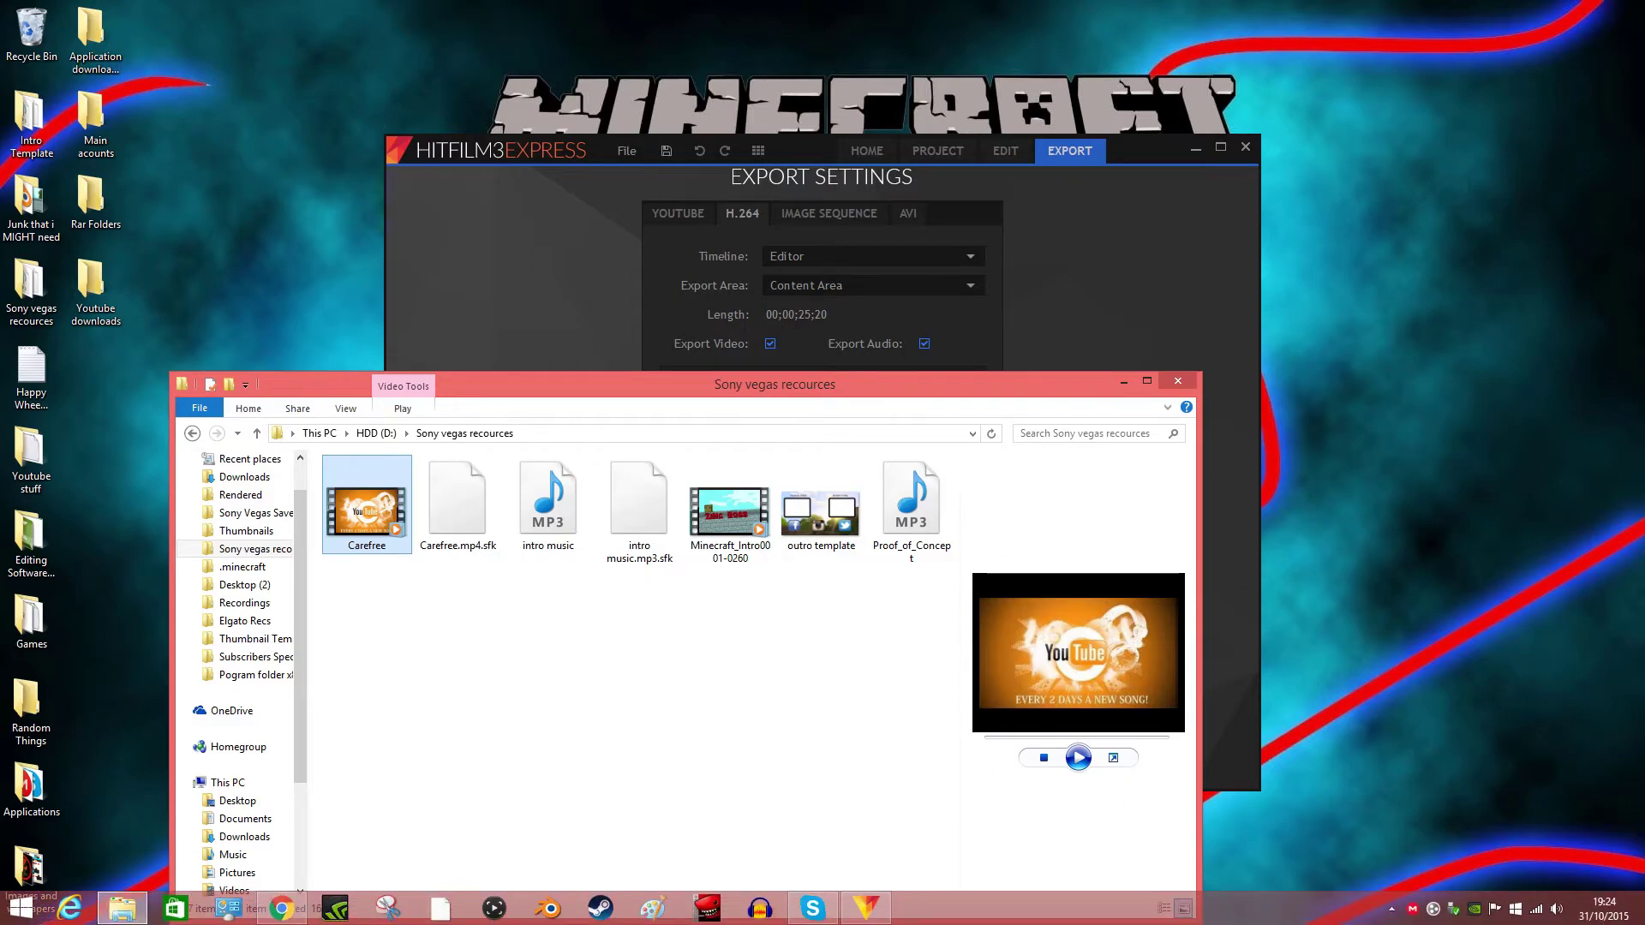
# - Bring the HitFilm export settings forward, then minimize HitFilm and the folder to show the desktop
pyautogui.moveTo(1561, 921)
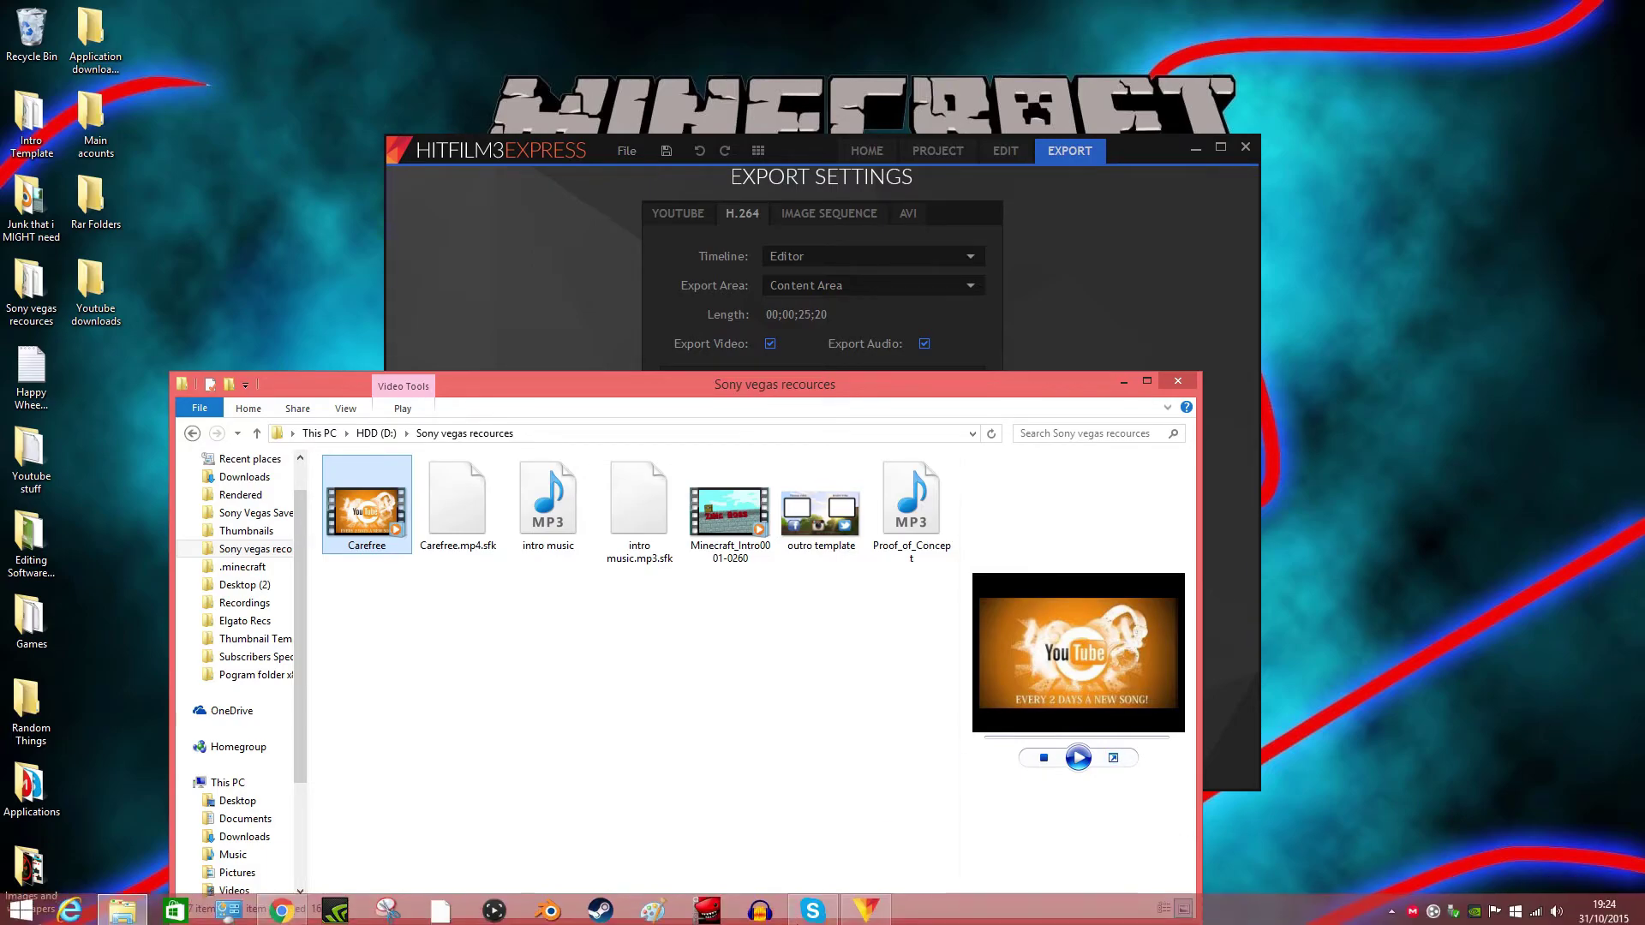
pyautogui.click(869, 901)
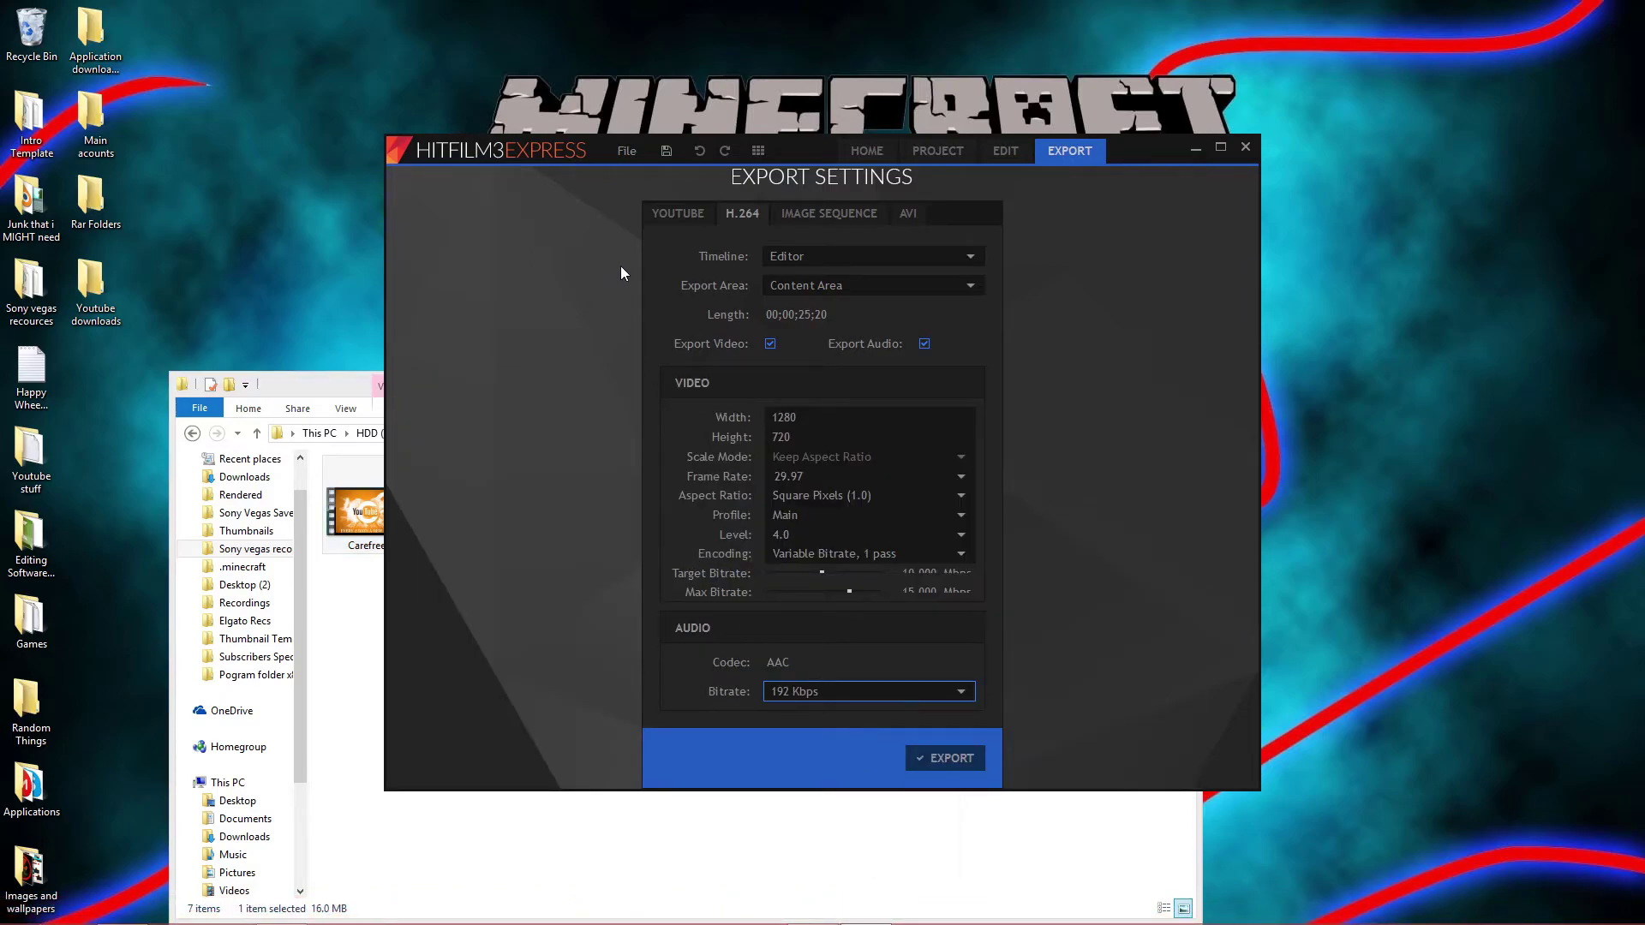
pyautogui.click(1196, 150)
pyautogui.click(1129, 379)
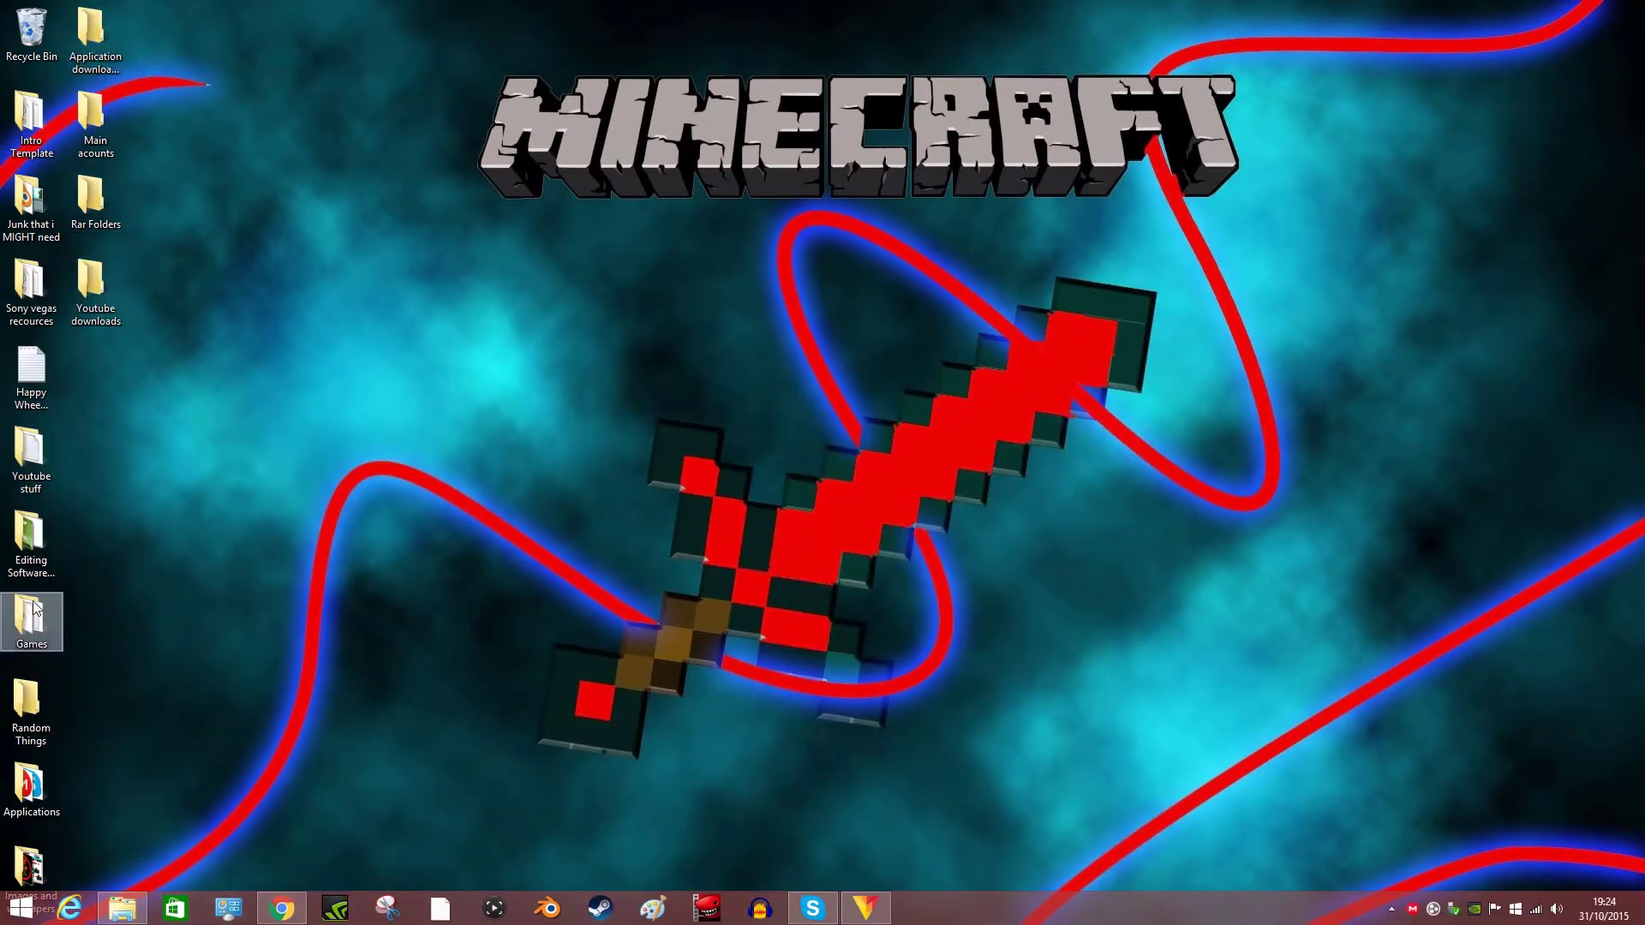
# - Move the Sony Vegas Pro 13.0 (TrueSpoon) archive from Editing Softwares and photo editors into Rar Folders
pyautogui.doubleClick(26, 558)
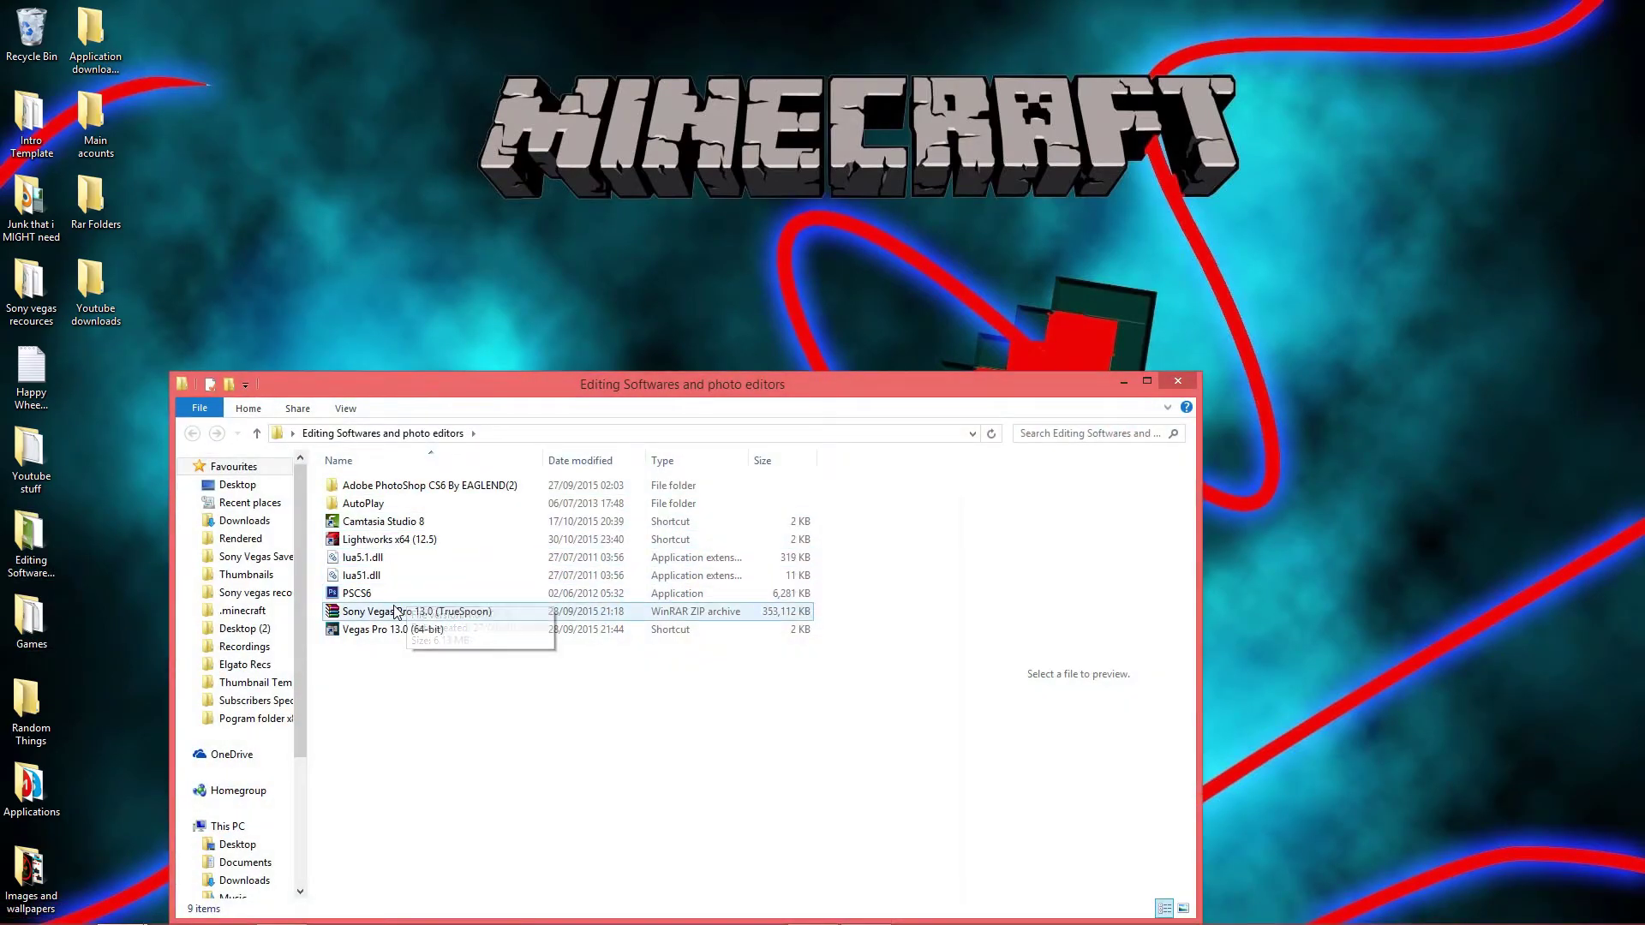
pyautogui.click(387, 544)
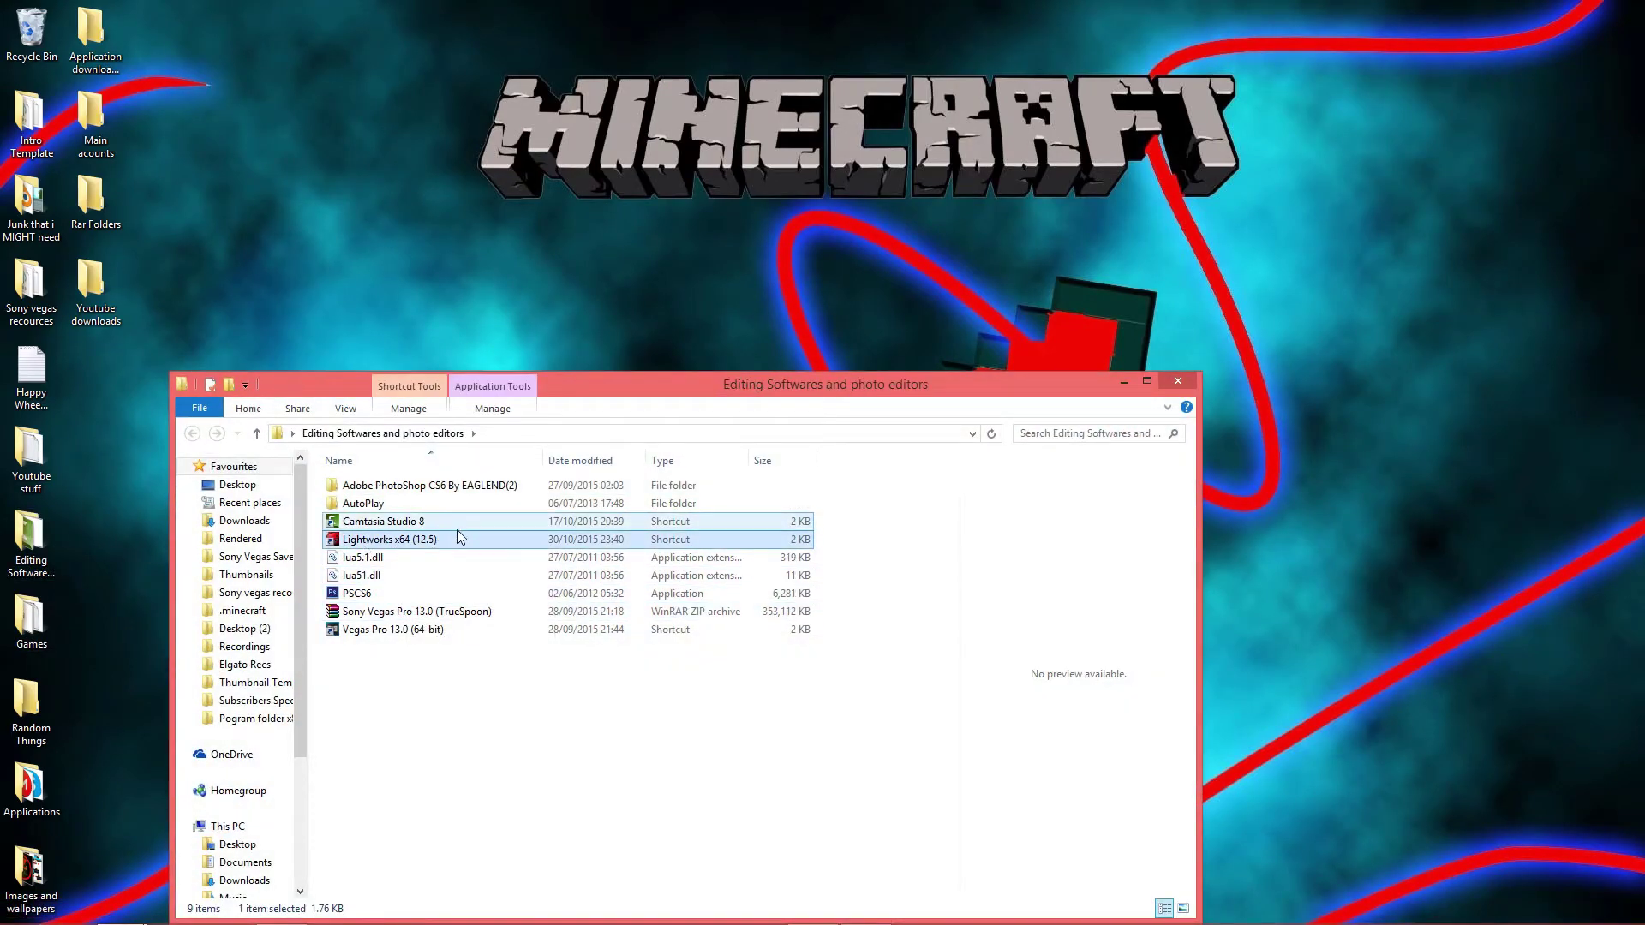
pyautogui.click(416, 632)
pyautogui.moveTo(420, 613); pyautogui.dragTo(120, 382)
pyautogui.moveTo(128, 404); pyautogui.dragTo(99, 204)
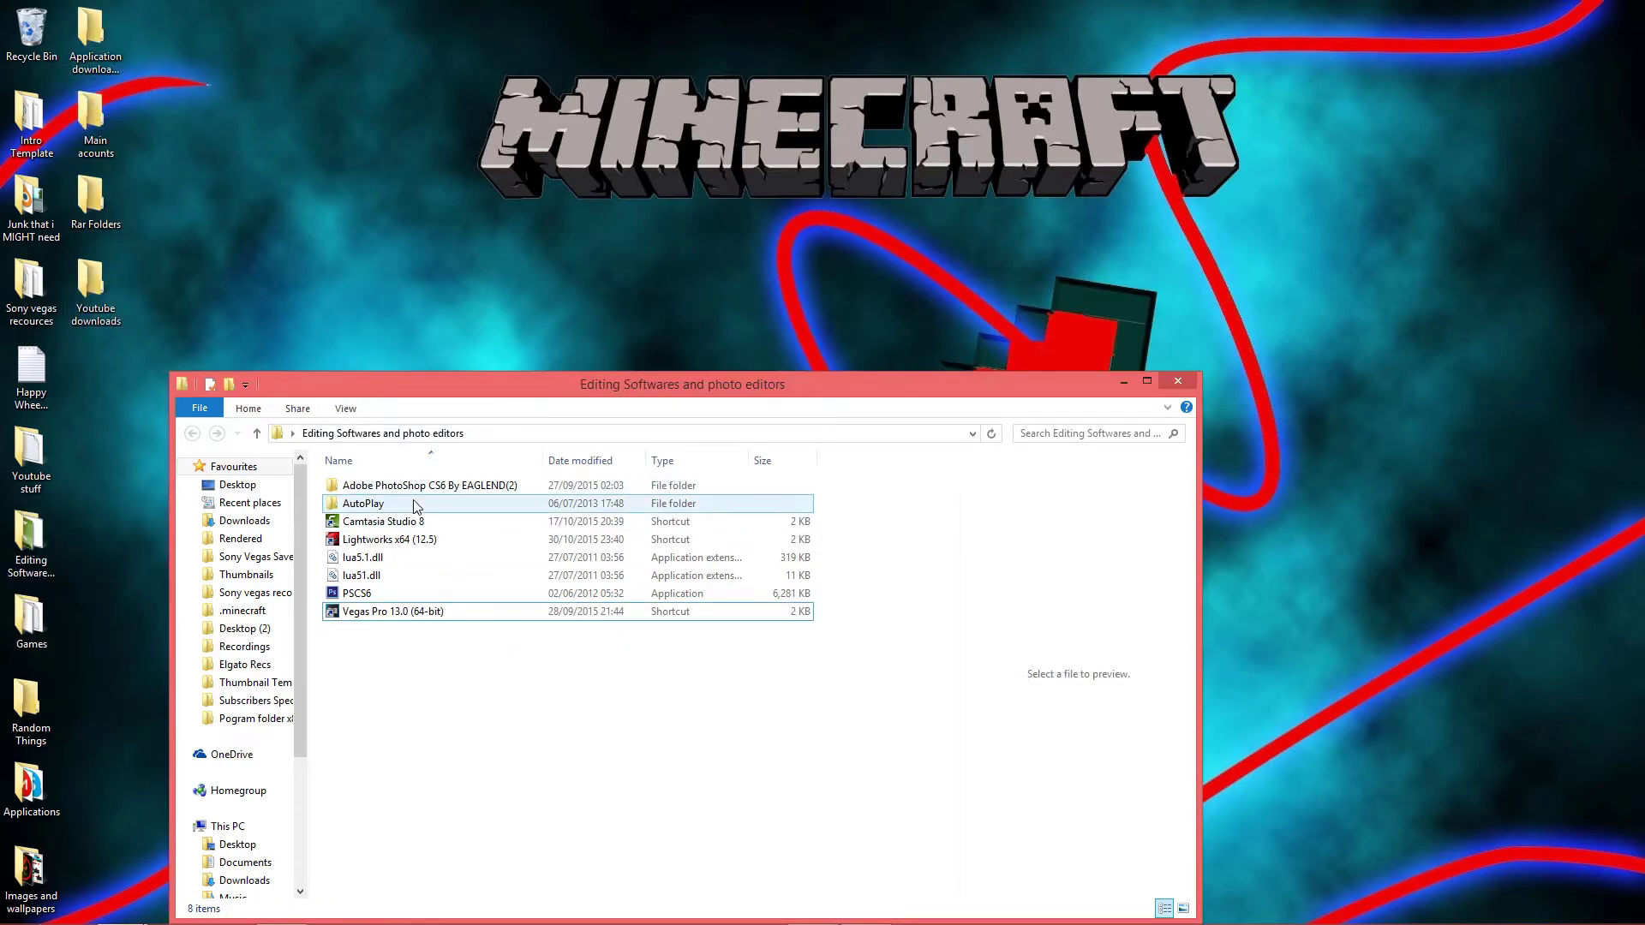
pyautogui.click(387, 598)
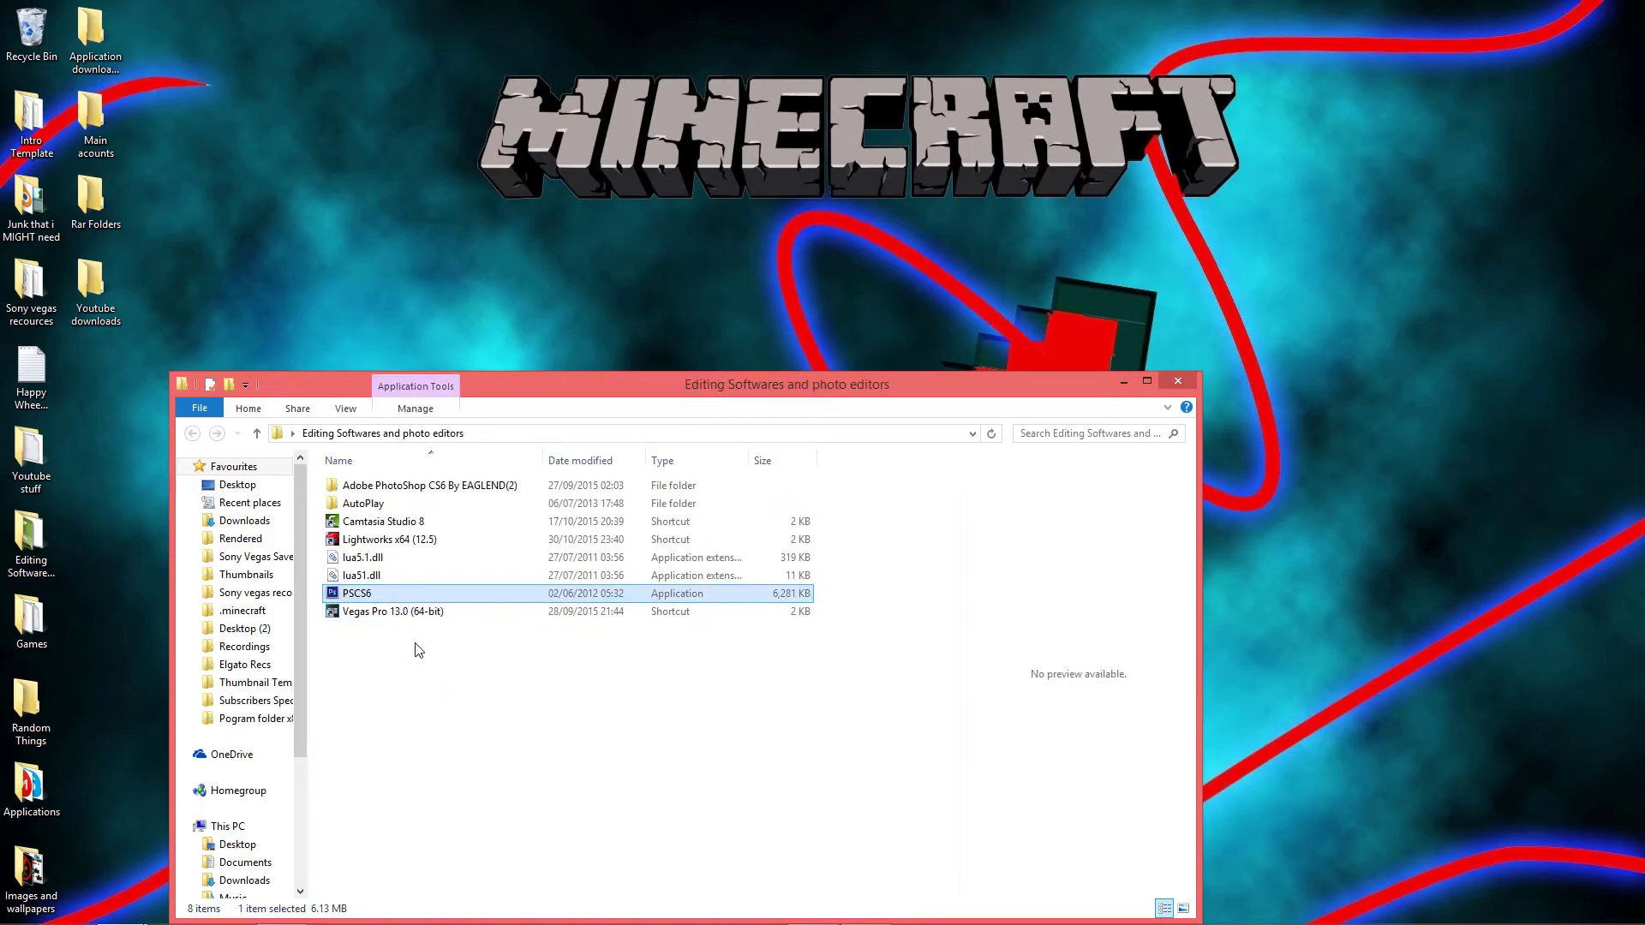
pyautogui.click(1124, 382)
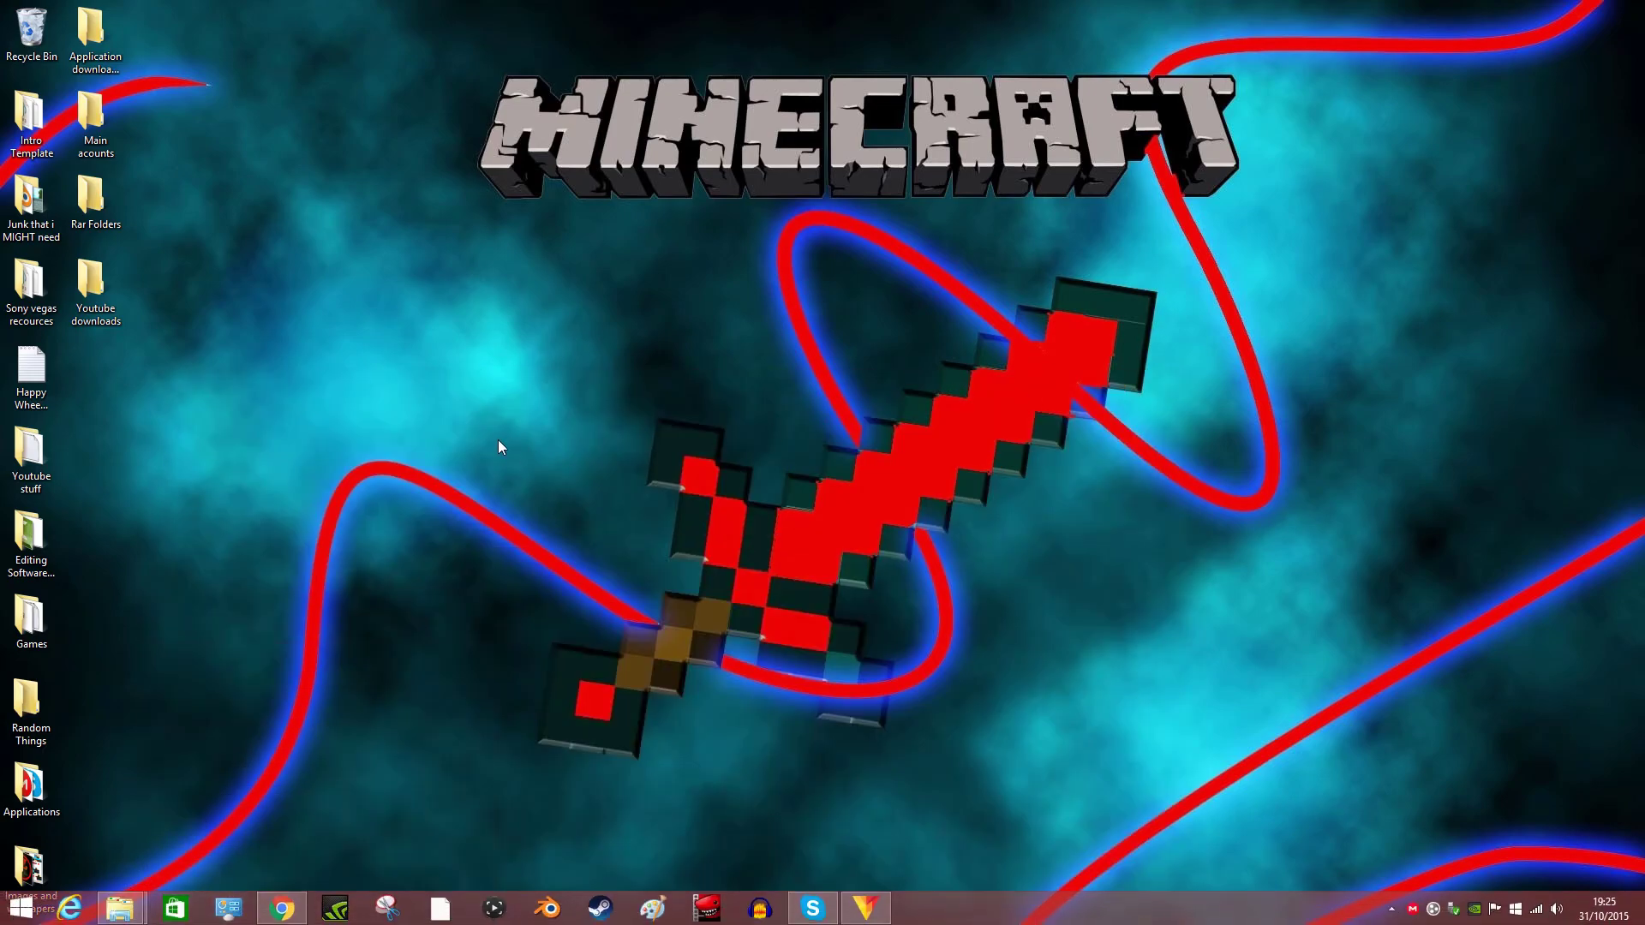
# - Hide the desktop icons by unchecking View > Show desktop icons
pyautogui.rightClick(819, 339)
pyautogui.moveTo(956, 492)
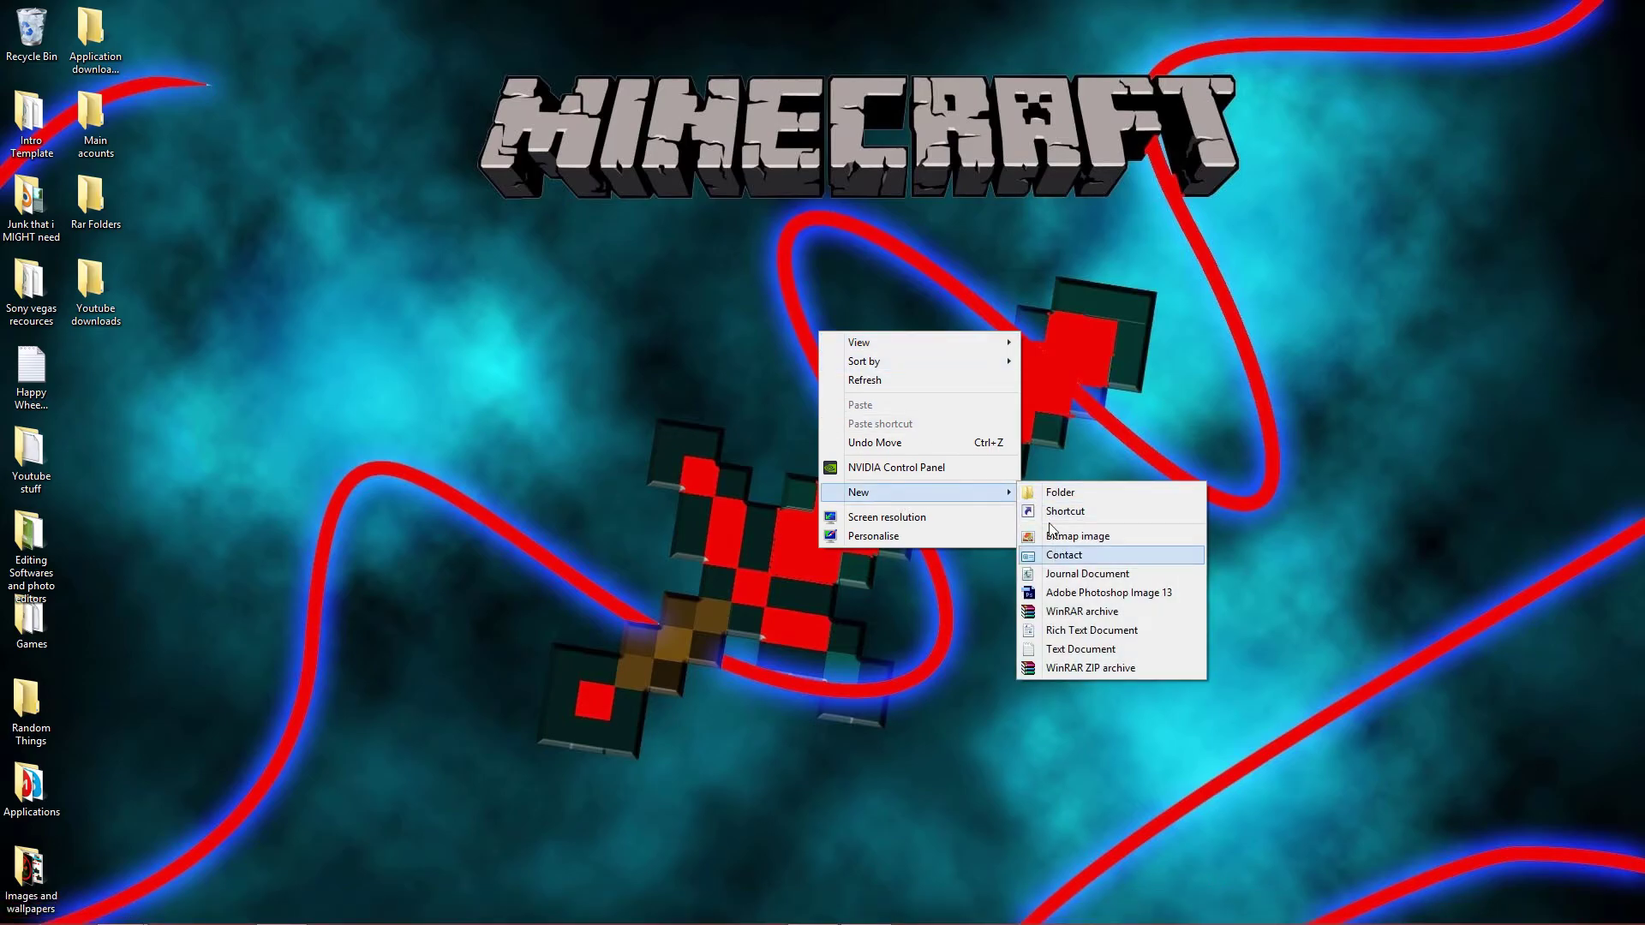
pyautogui.moveTo(944, 345)
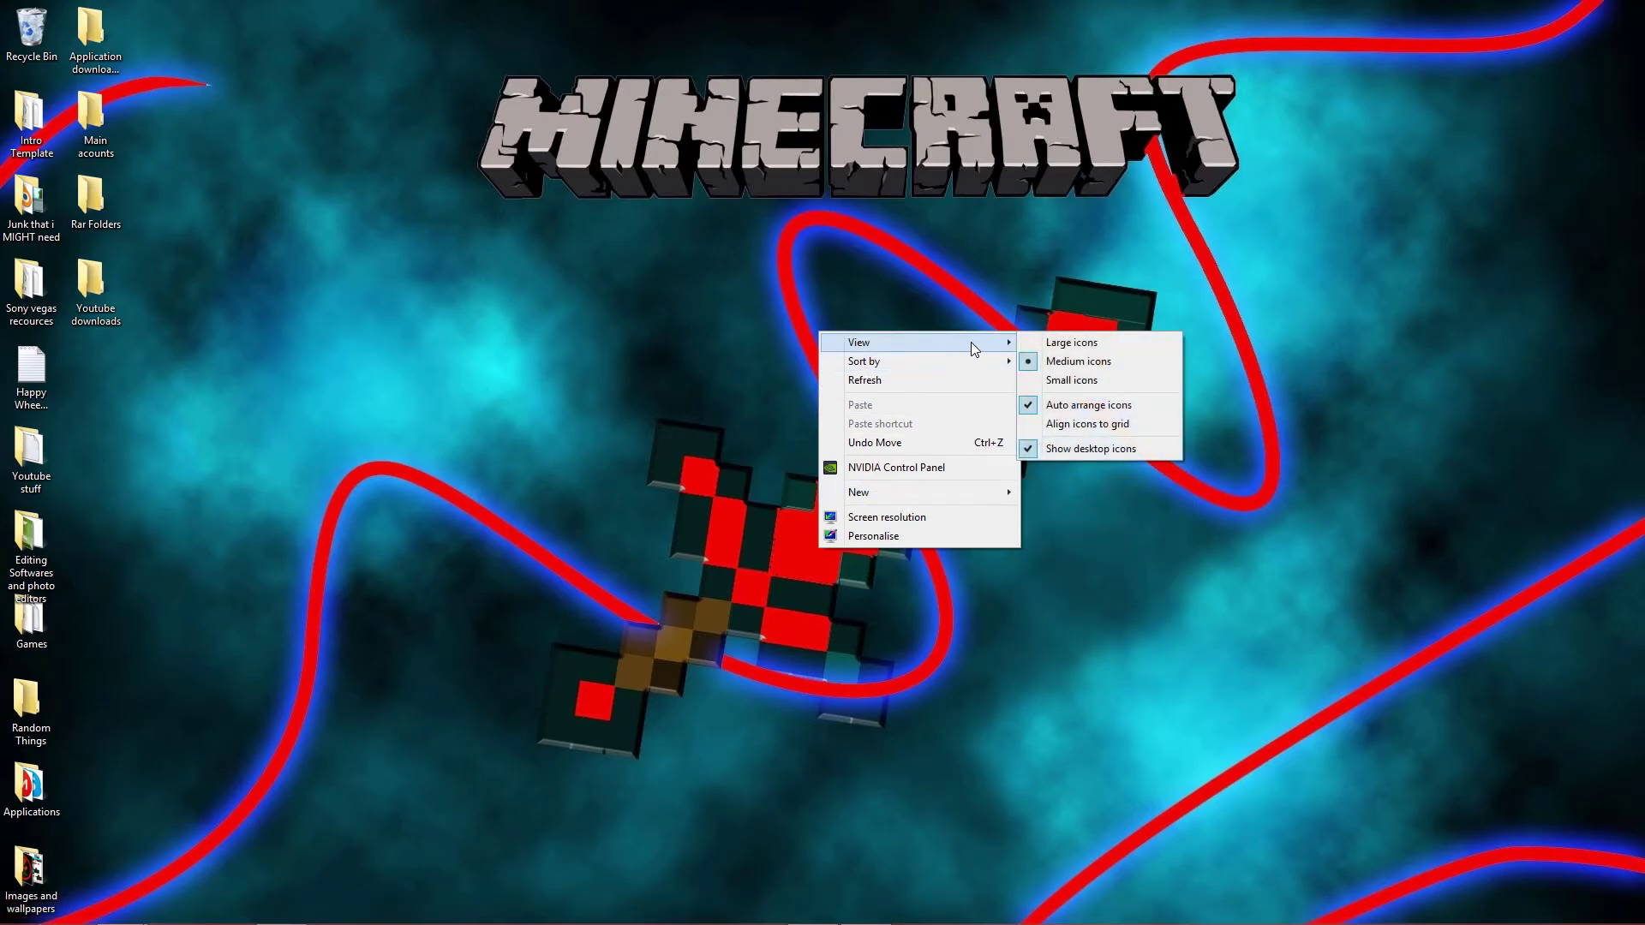
pyautogui.click(1071, 447)
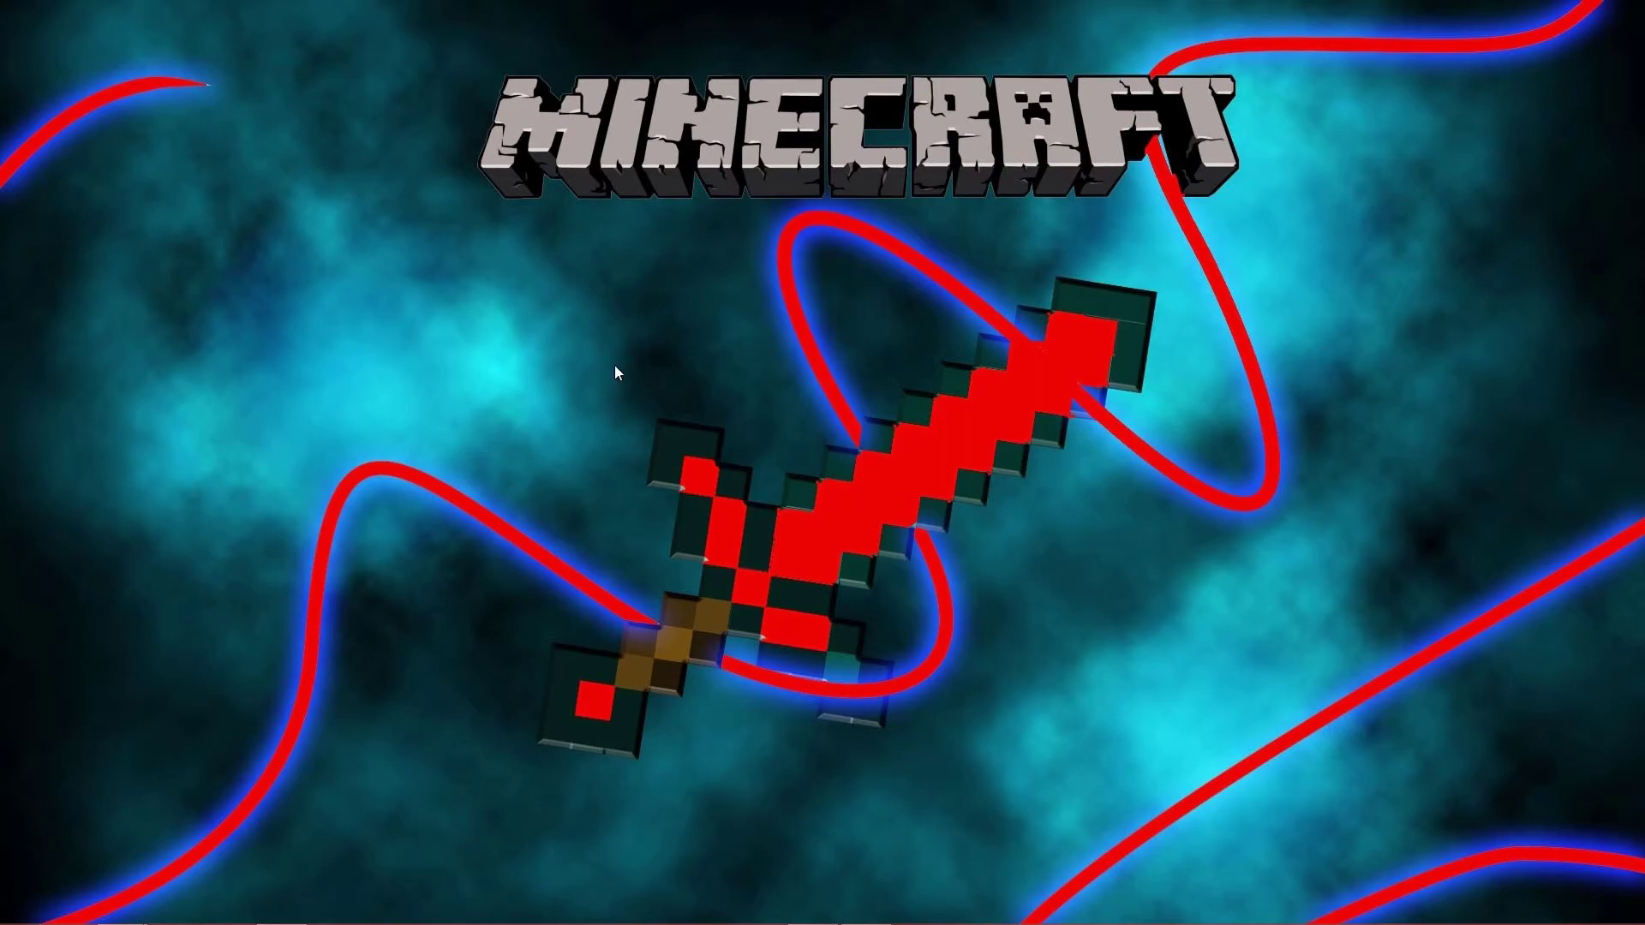
# - Re-enable Show desktop icons to bring the icons back
pyautogui.rightClick(836, 351)
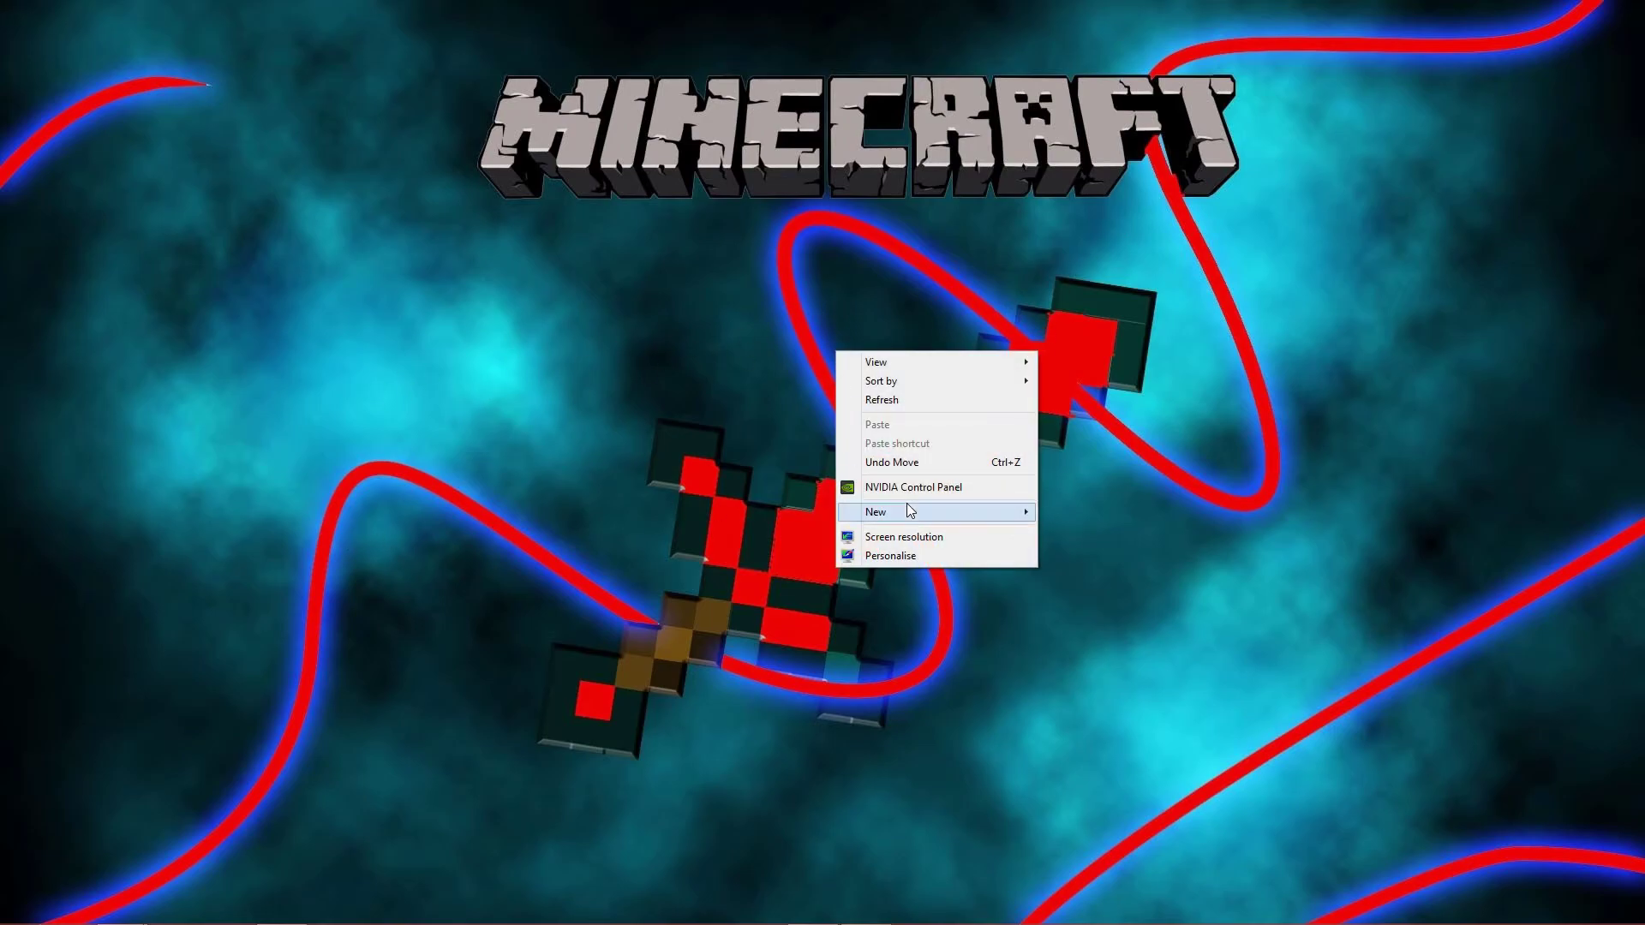
pyautogui.moveTo(958, 363)
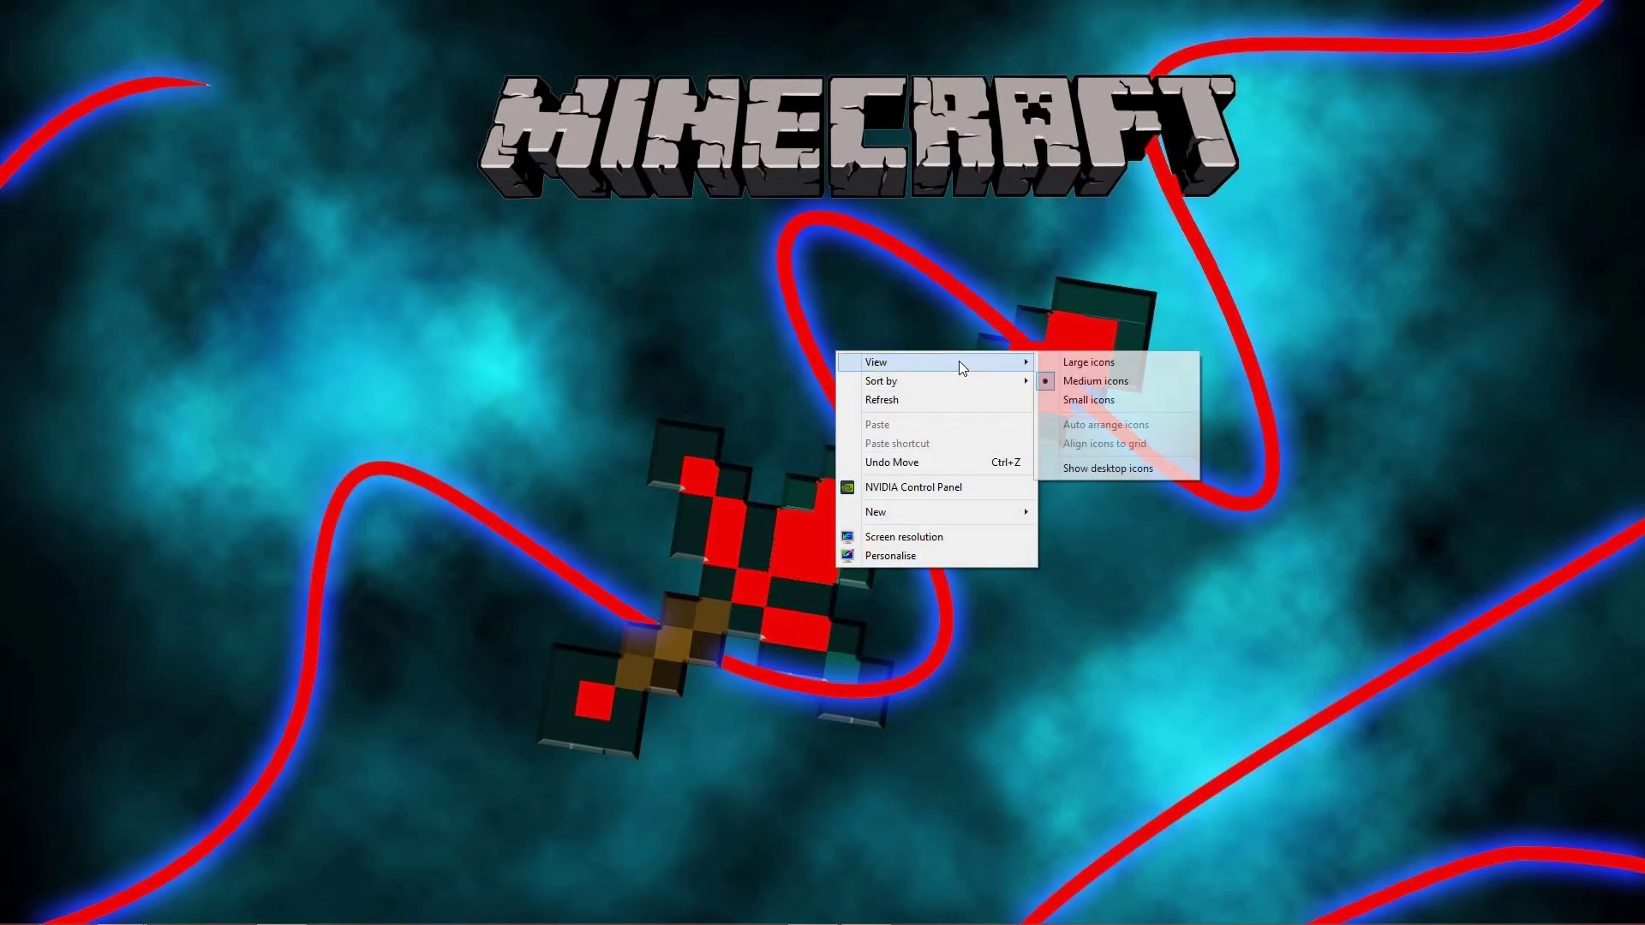
pyautogui.click(1092, 469)
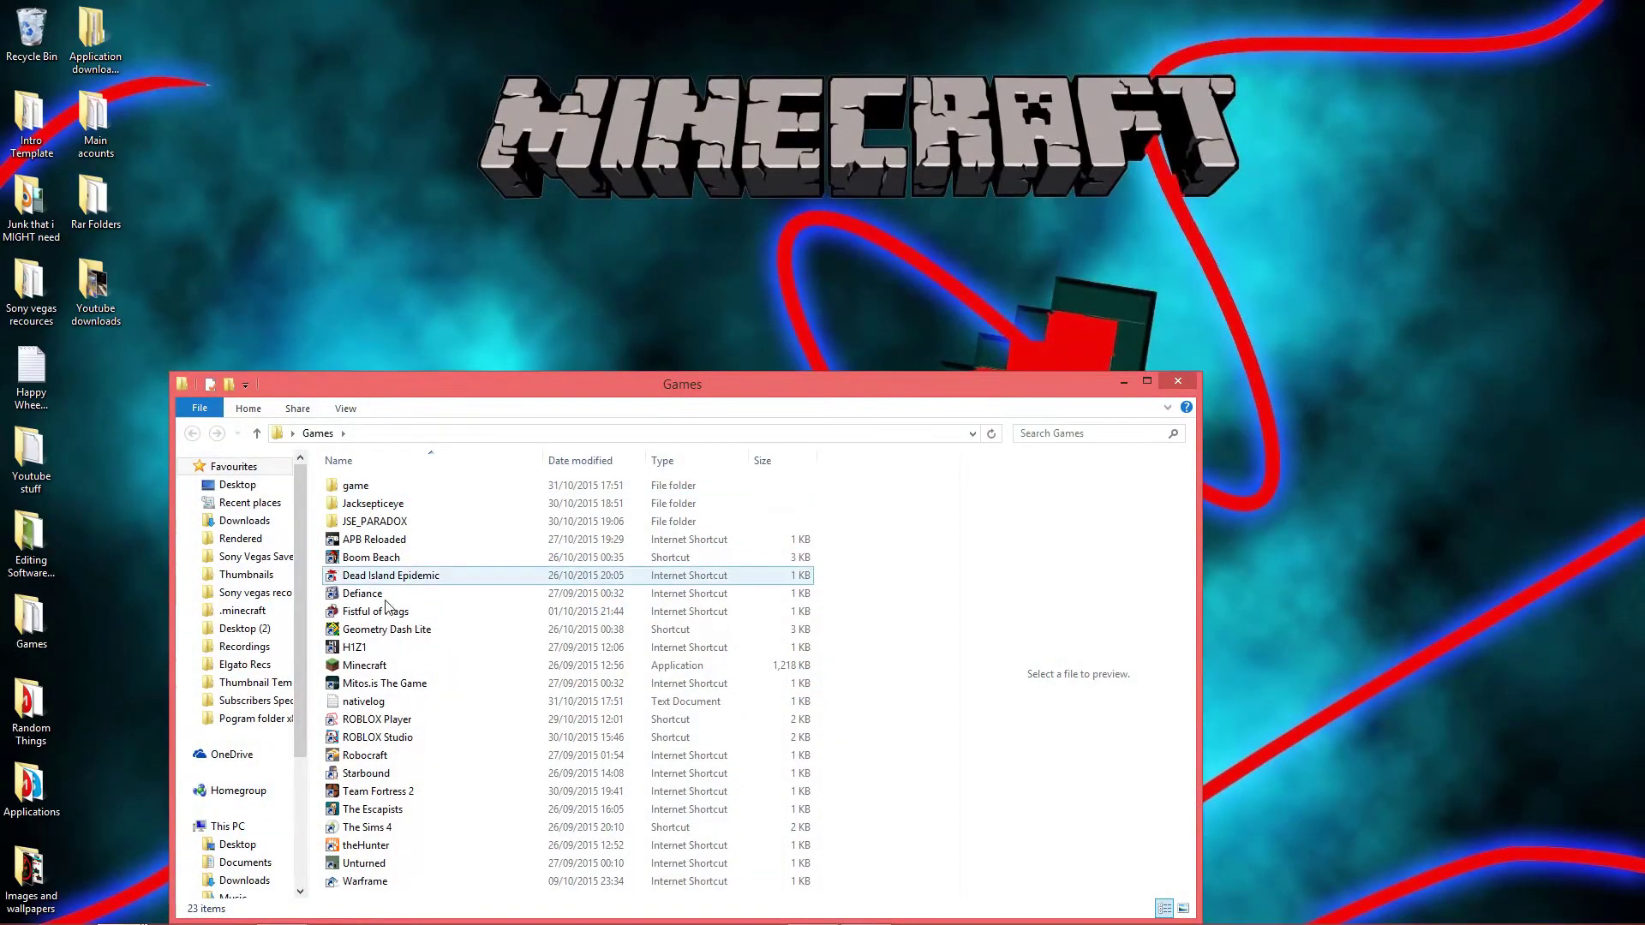
# - Browse the game shortcuts in the Games folder, then close it
pyautogui.moveTo(681, 386); pyautogui.dragTo(738, 299)
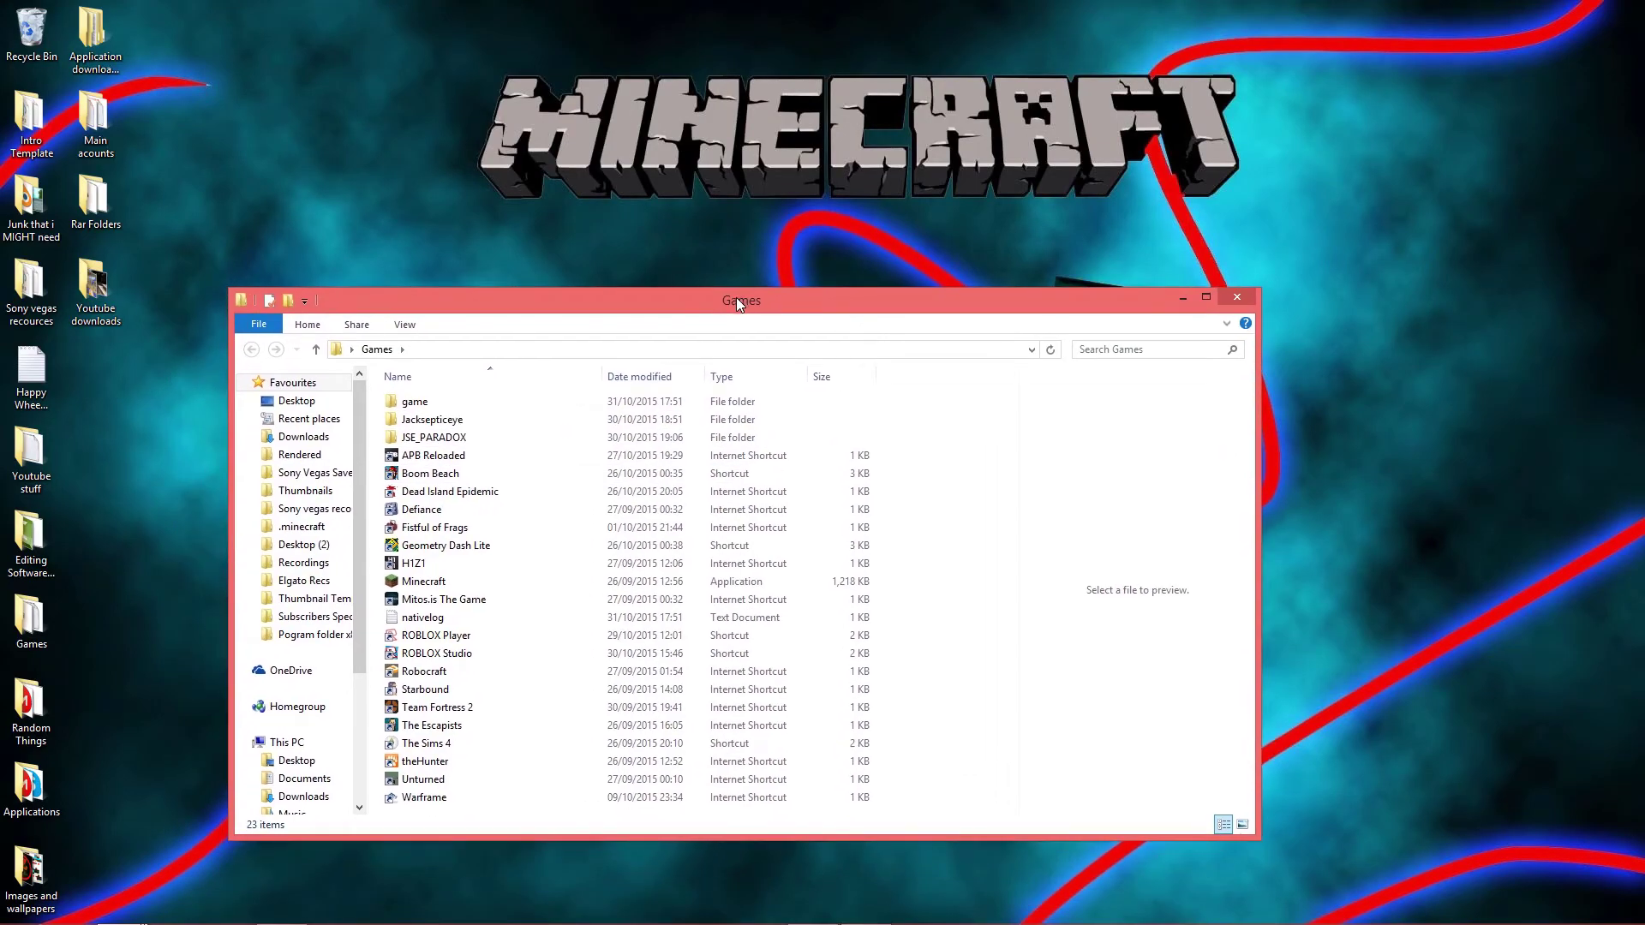
pyautogui.click(449, 460)
pyautogui.click(450, 474)
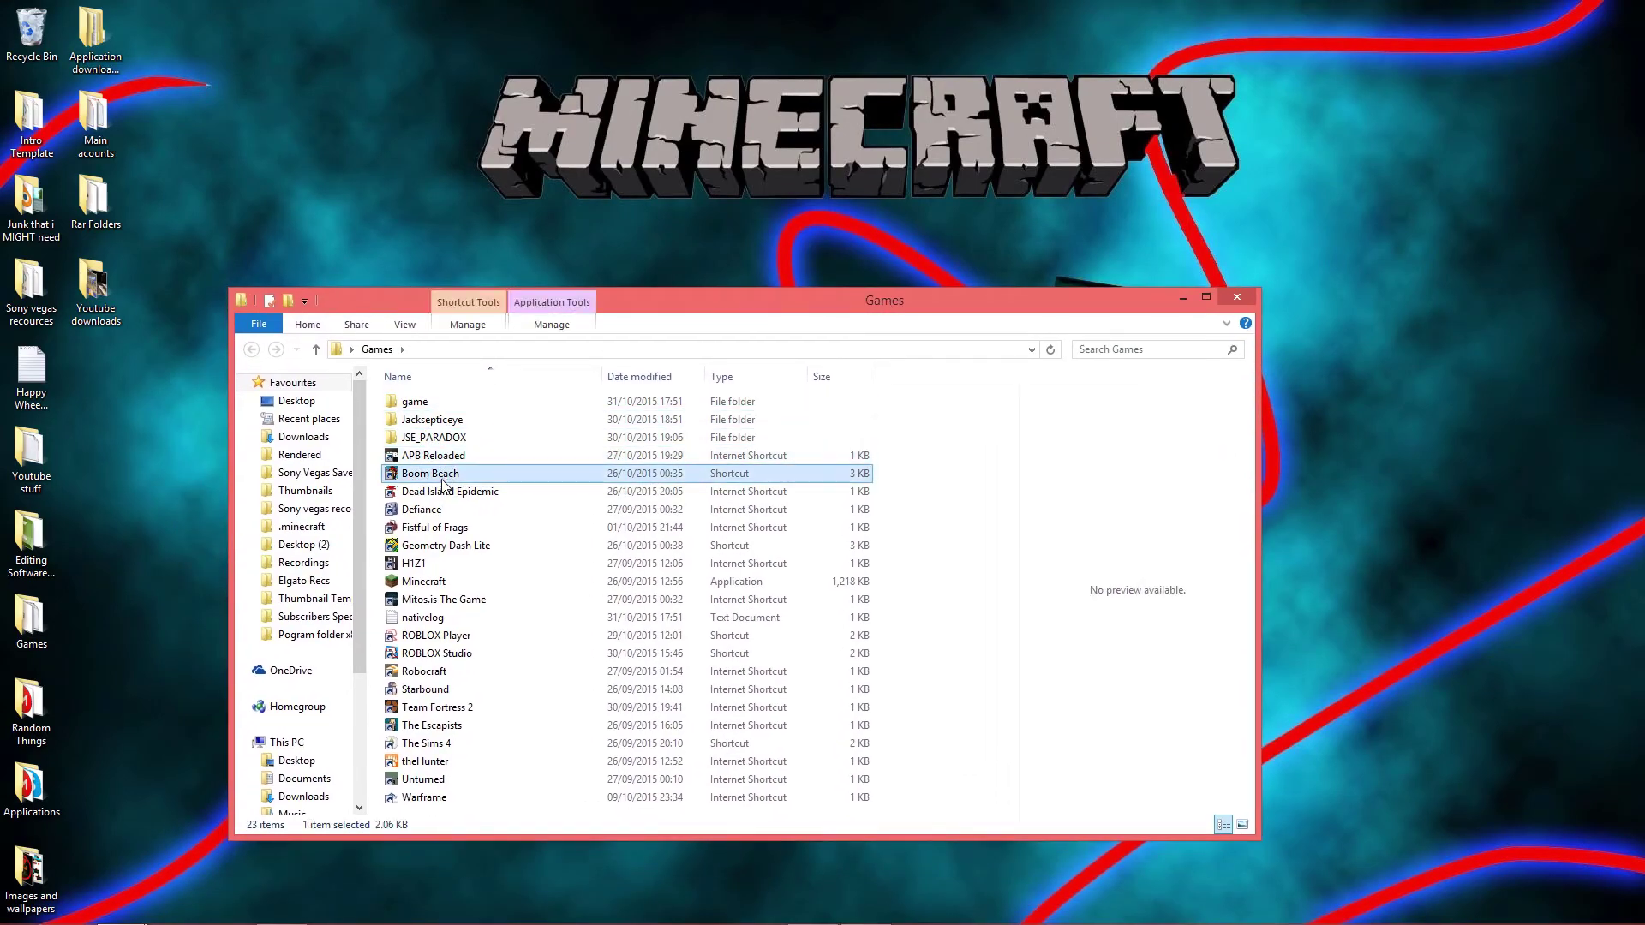
pyautogui.click(445, 492)
pyautogui.click(451, 477)
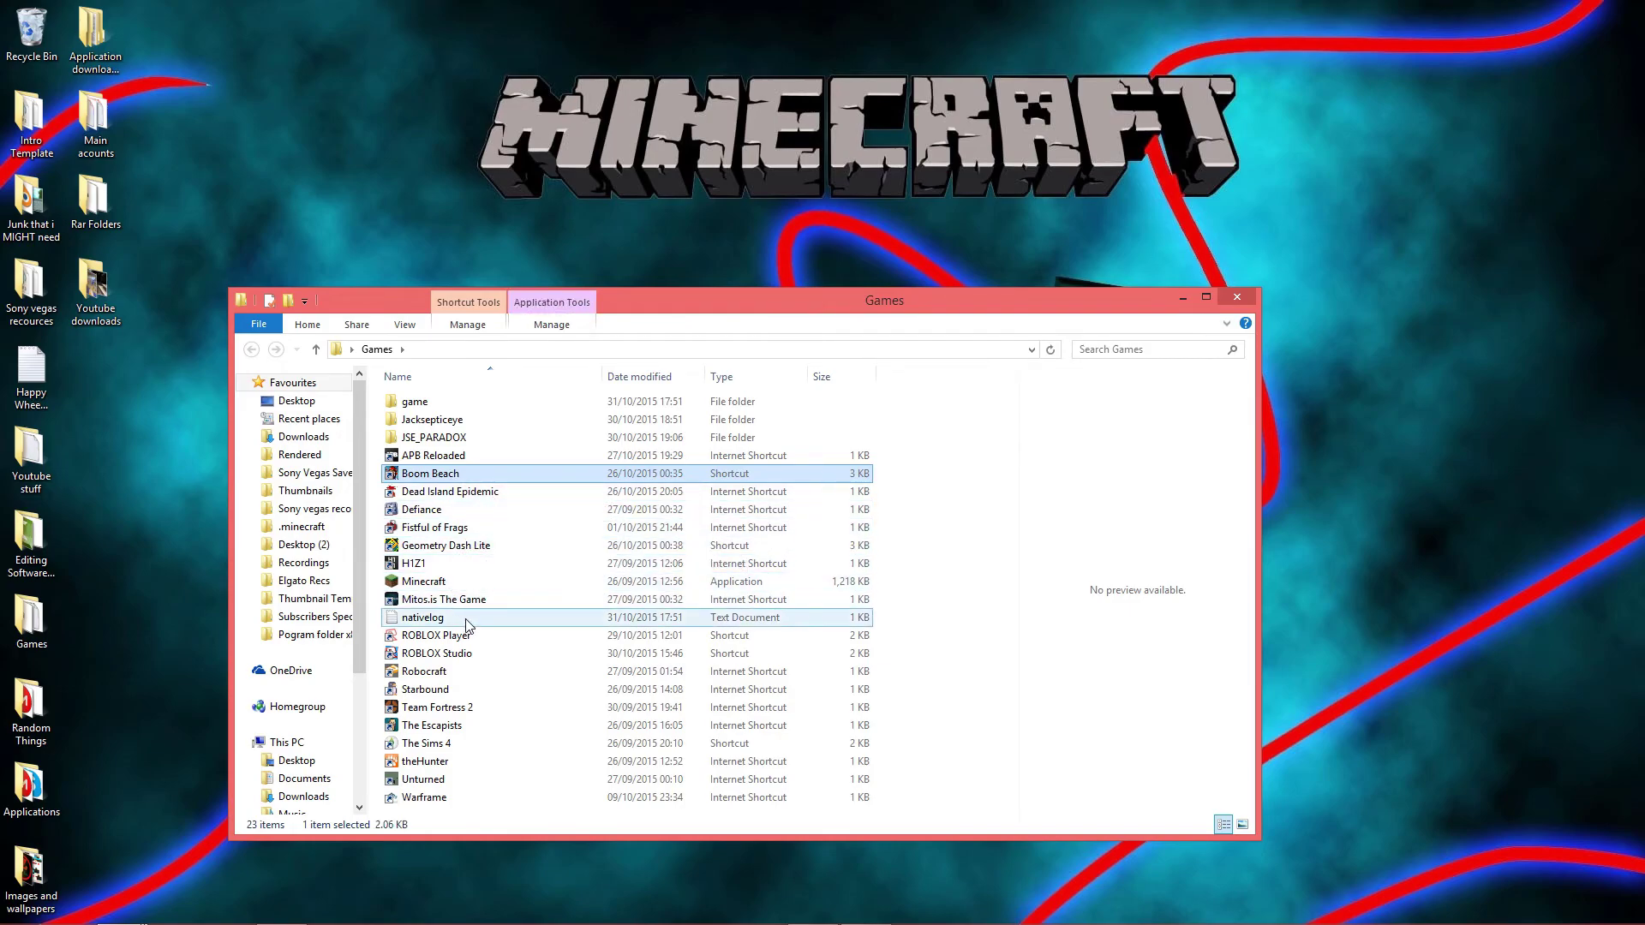
pyautogui.click(1237, 297)
# - Open and close Application download folders, then launch Start BlueStacks from the Applications folder
pyautogui.doubleClick(93, 34)
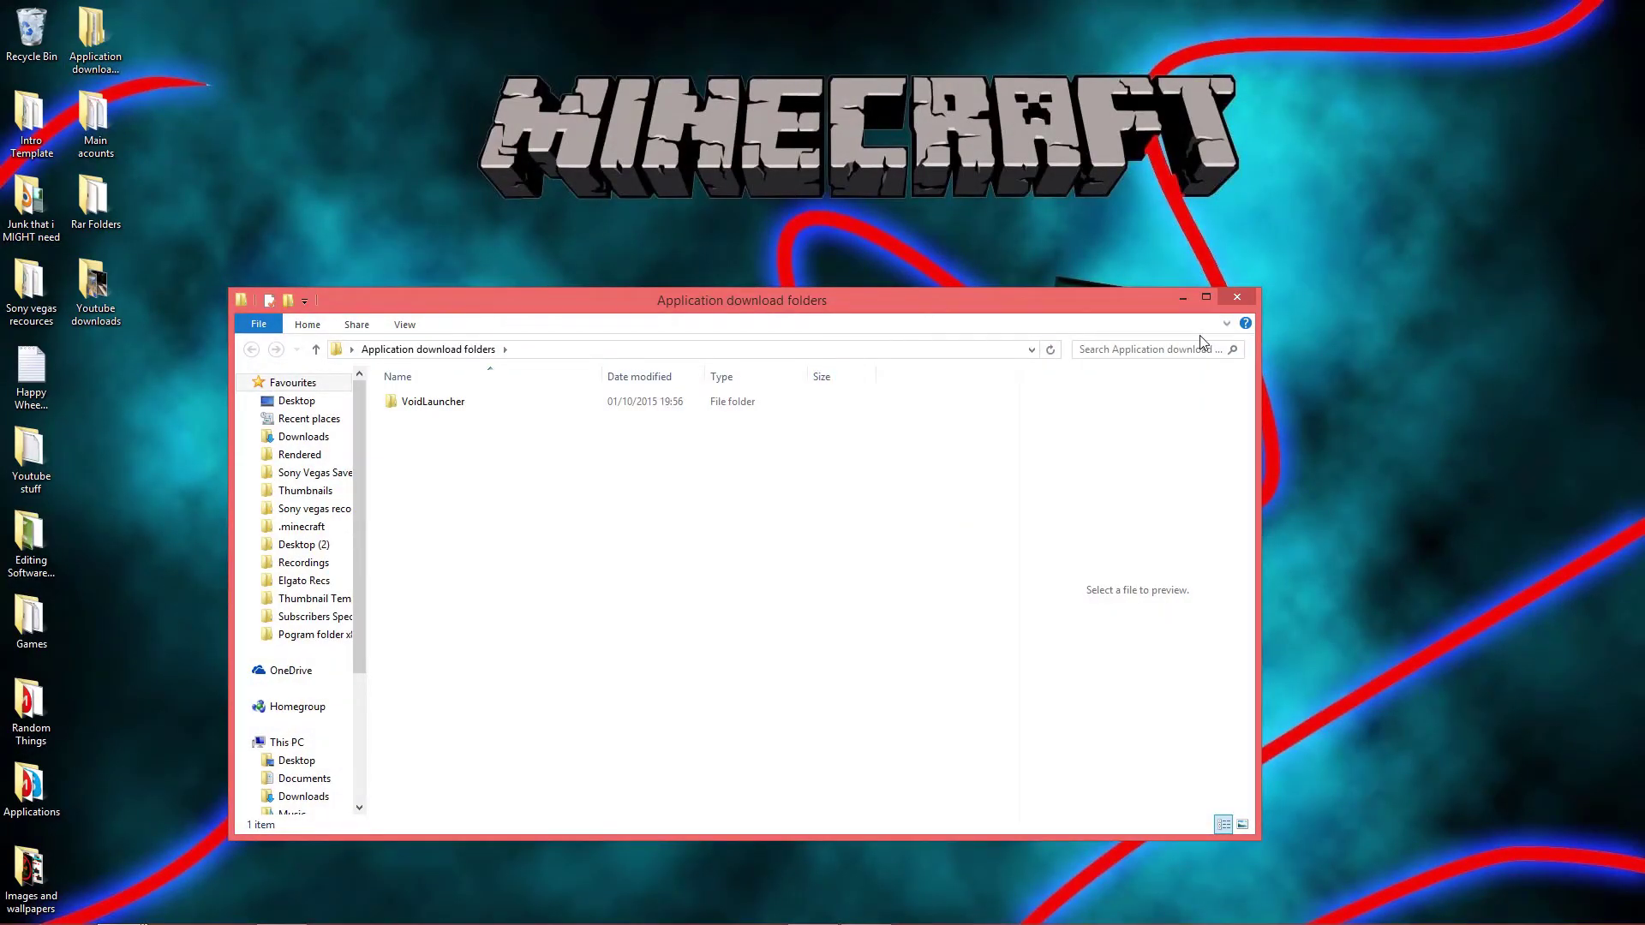
pyautogui.click(1237, 300)
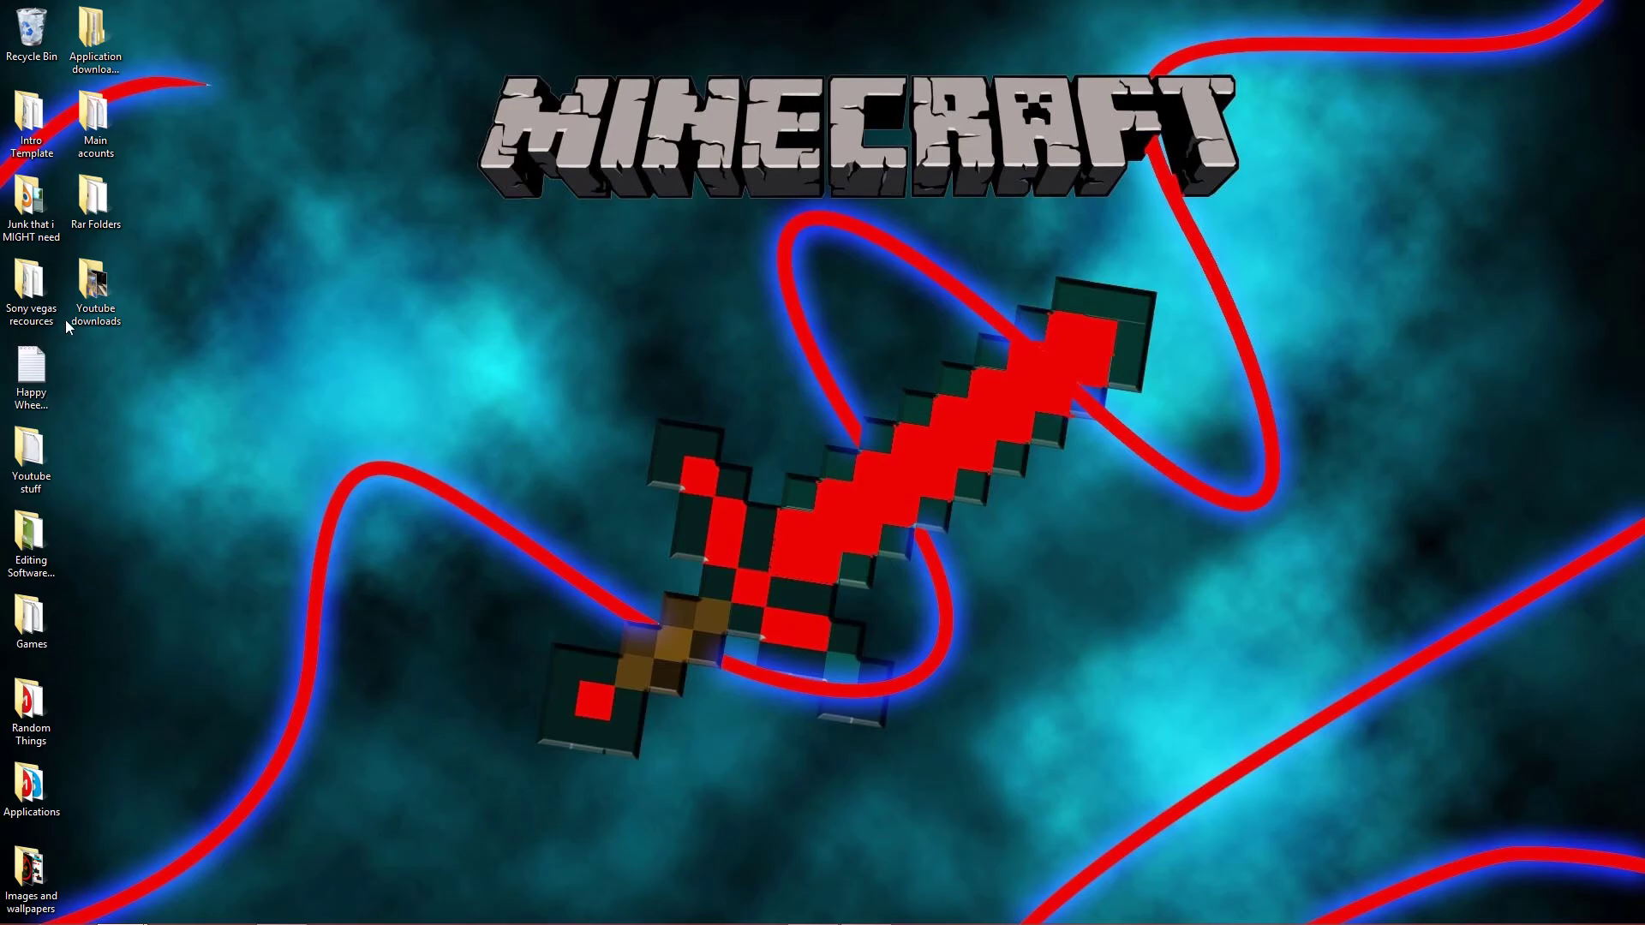
pyautogui.doubleClick(43, 794)
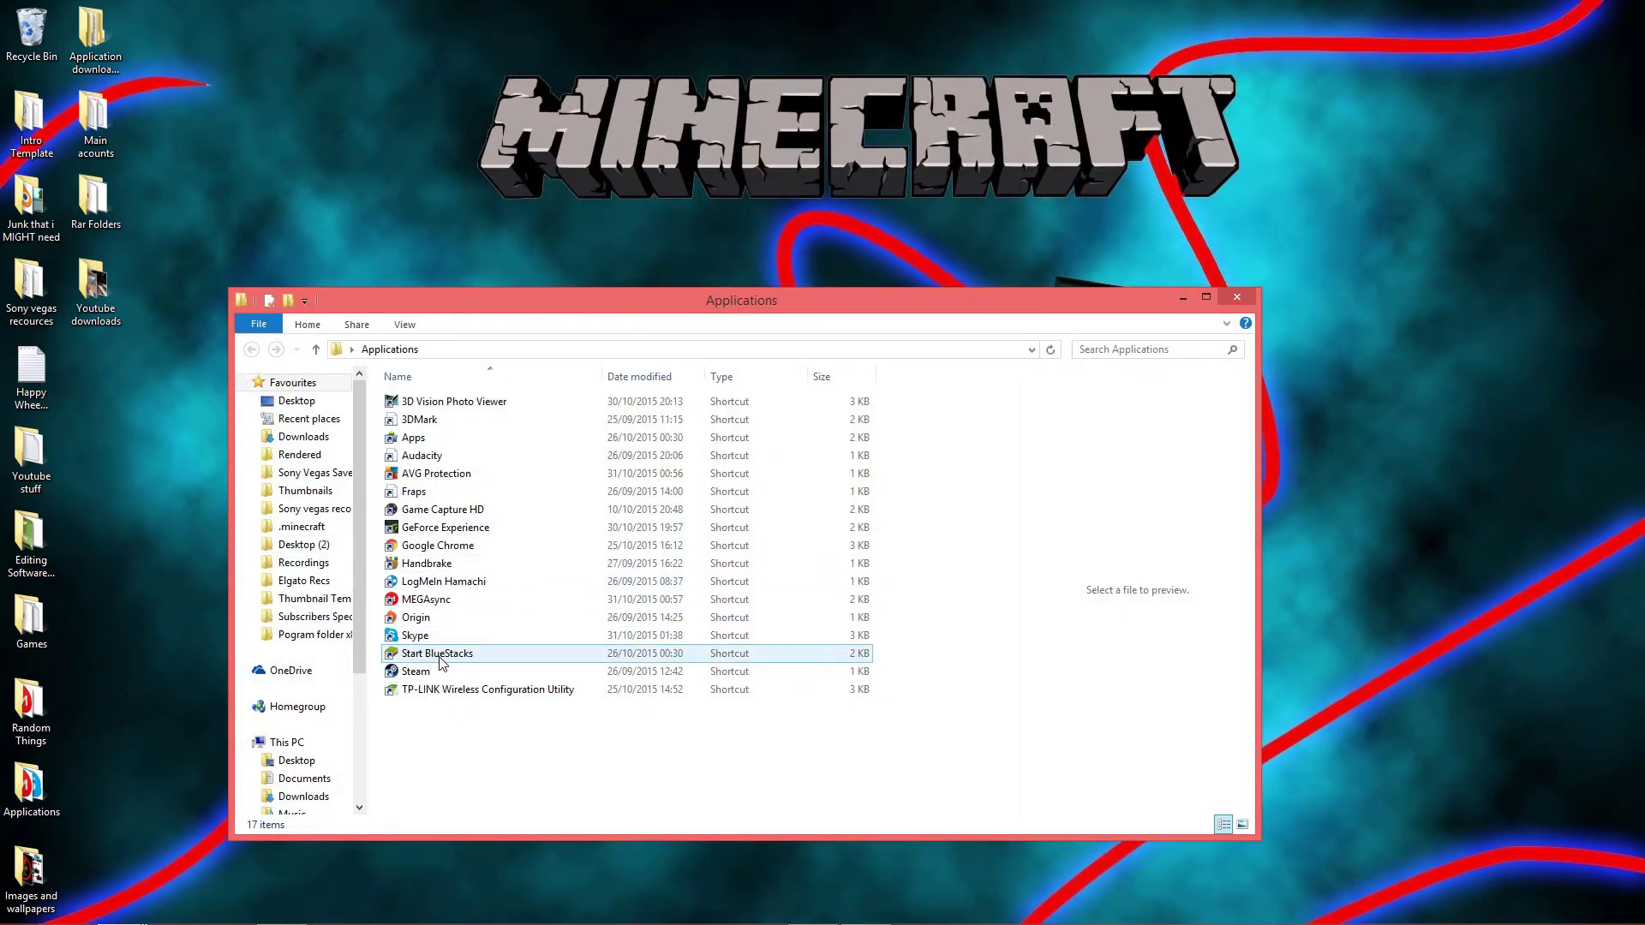
pyautogui.click(441, 690)
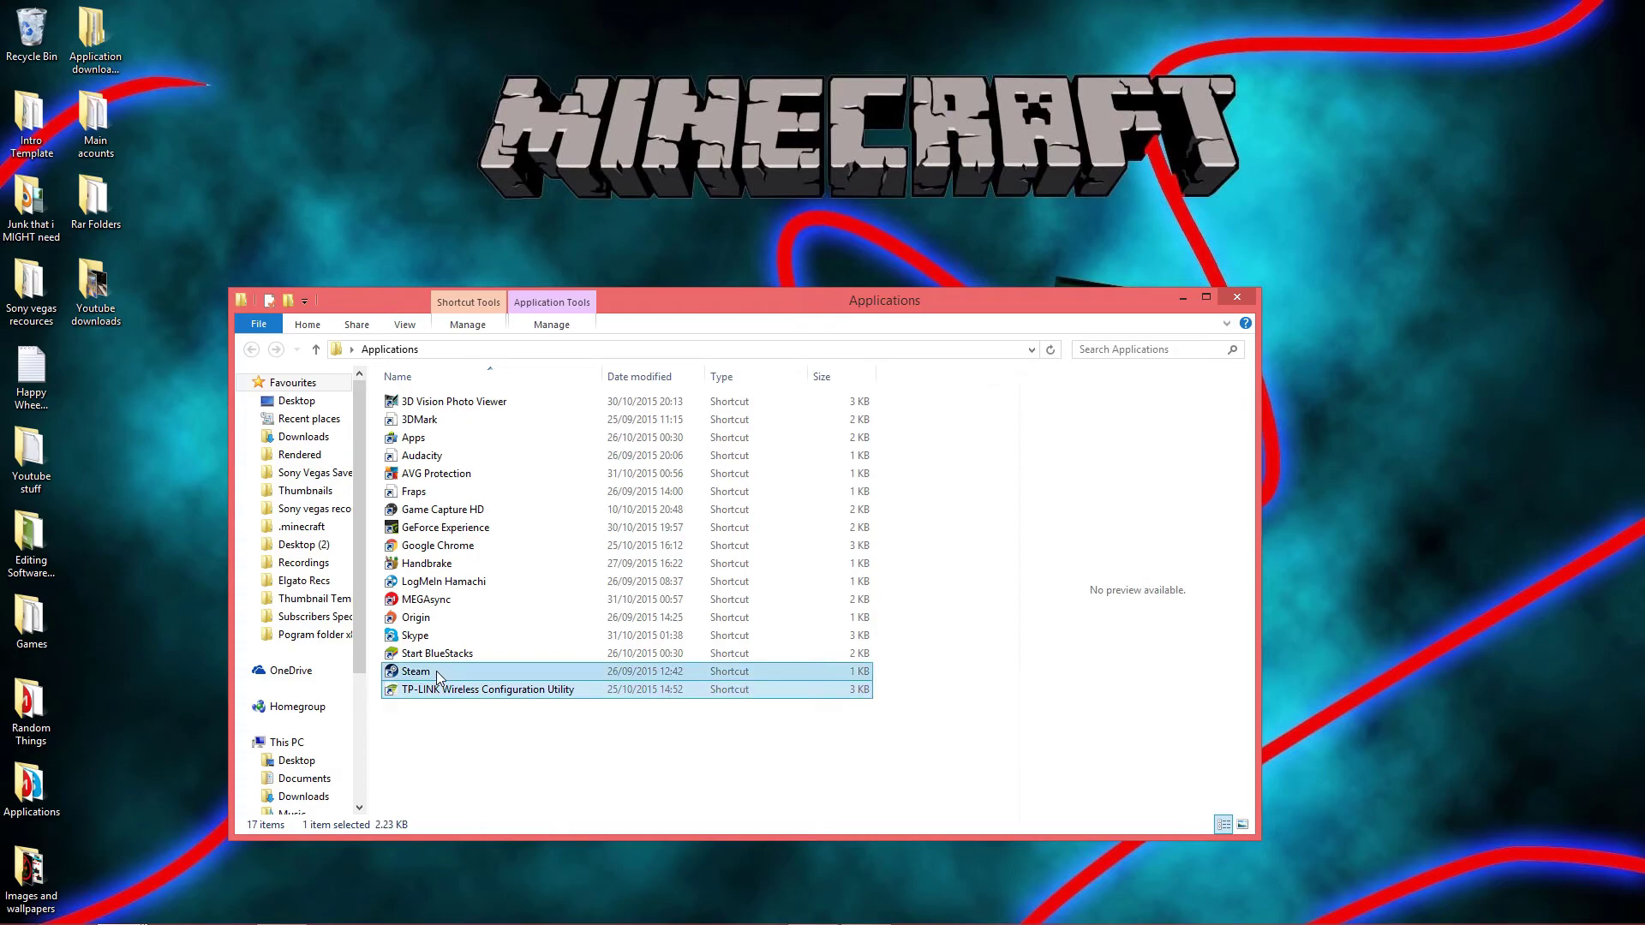
pyautogui.click(440, 655)
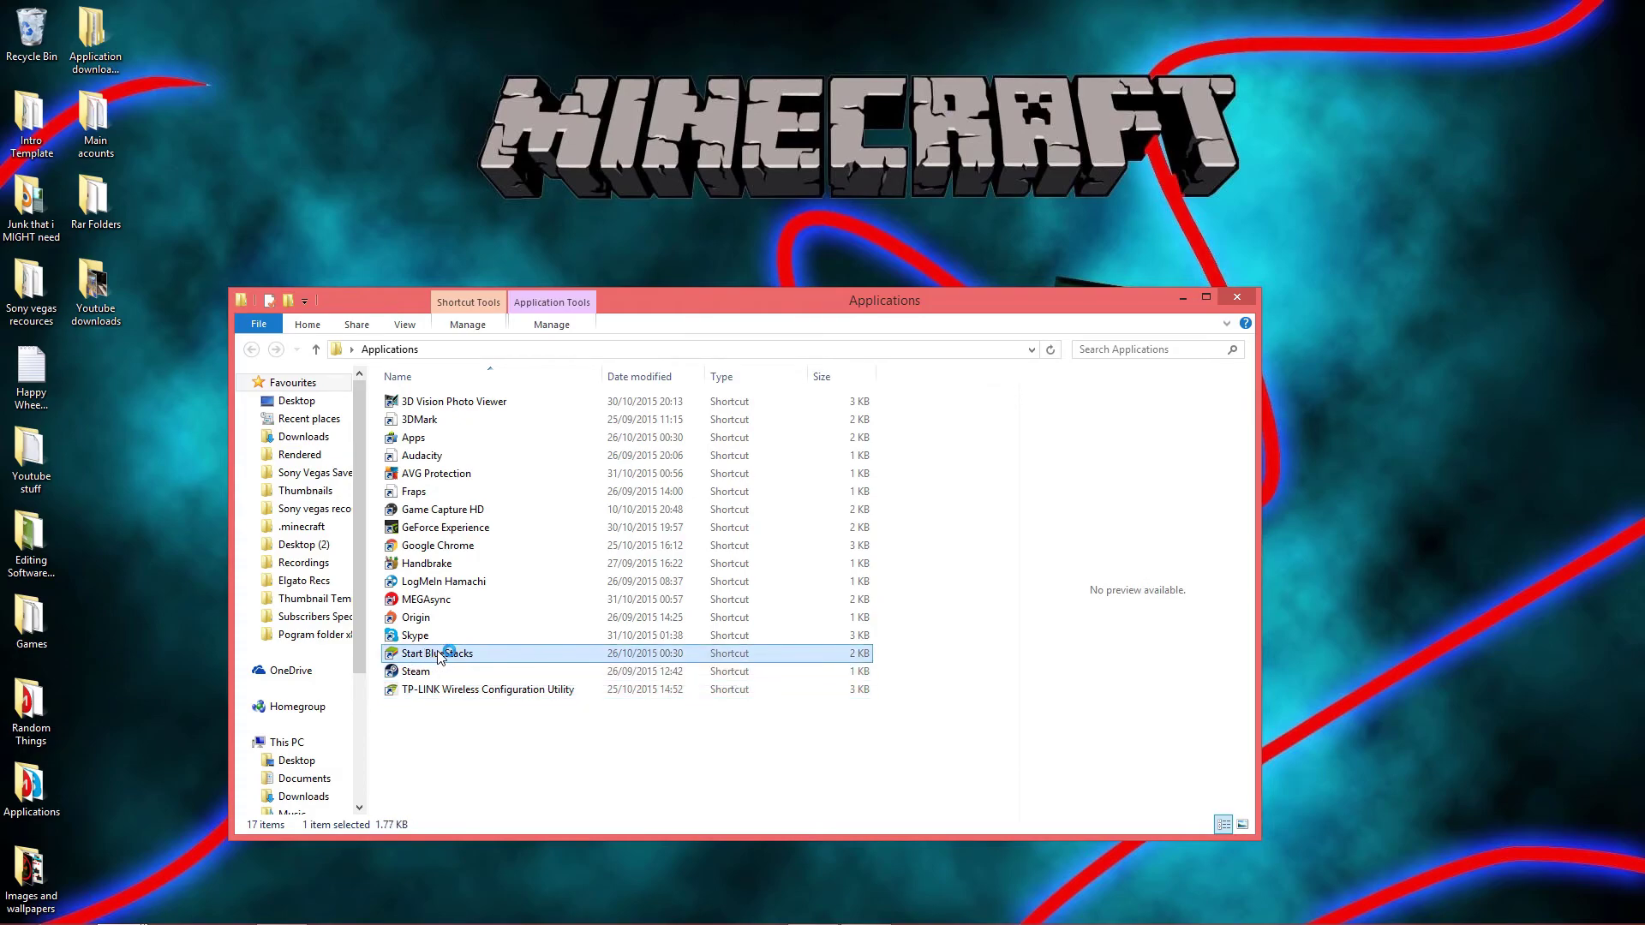
pyautogui.doubleClick(439, 653)
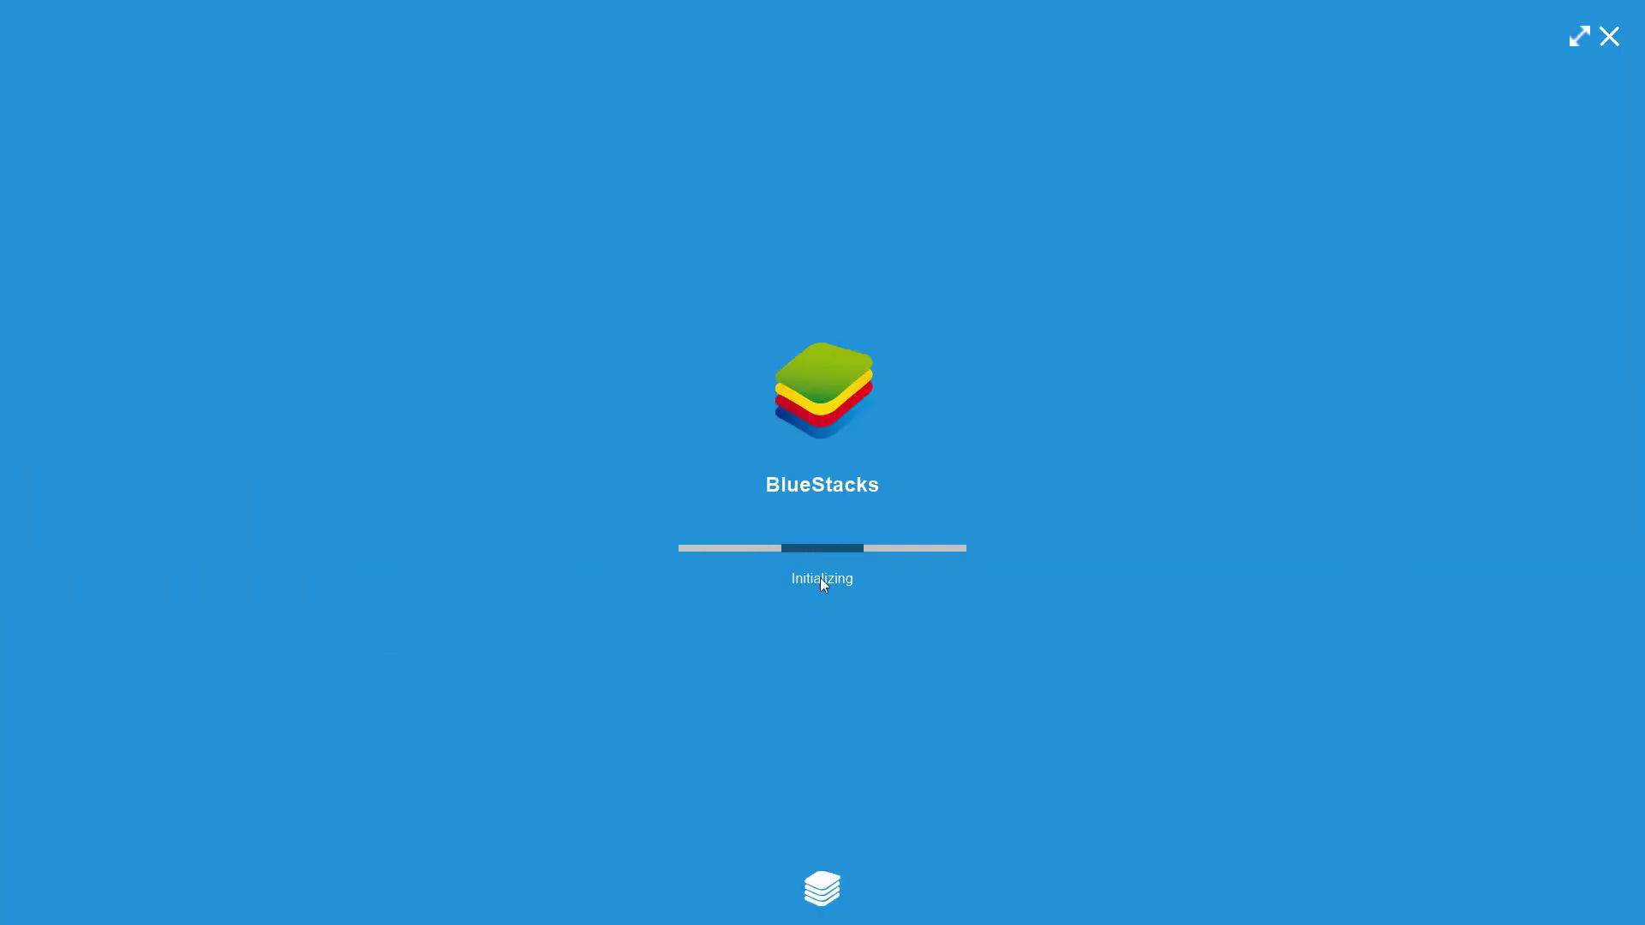